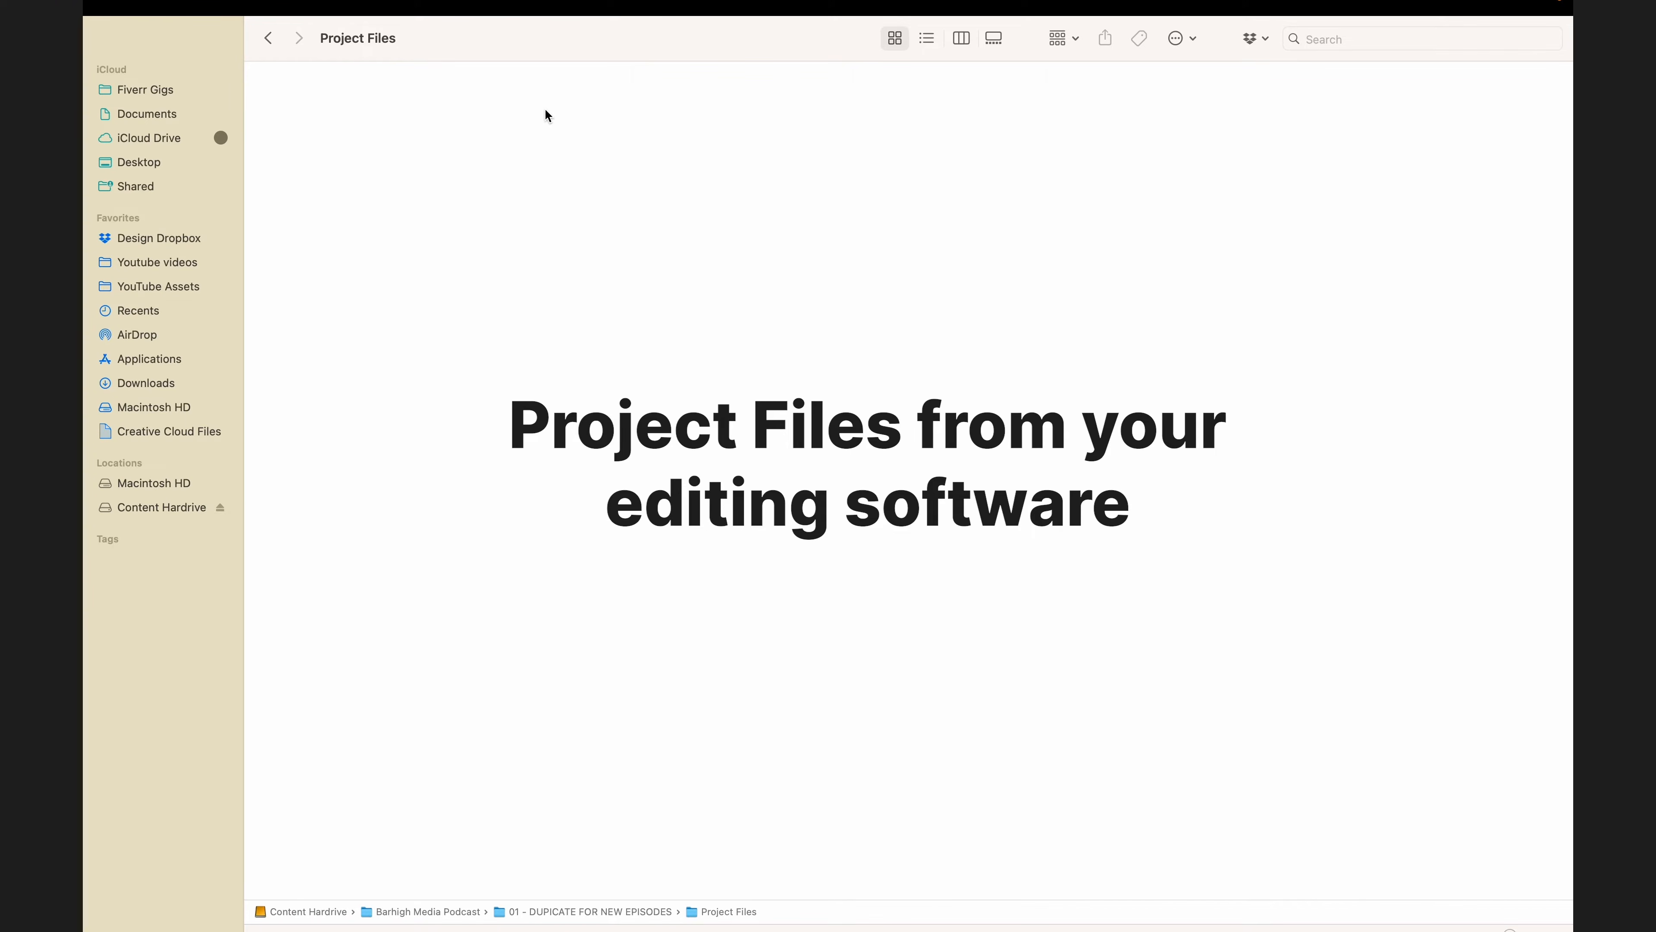
# - Browse the podcast template's Project Files, Content, Assets and Exports subfolders, then open the Ep. 2 - Barhigh Media Podcast folder
pyautogui.click(267, 38)
pyautogui.doubleClick(381, 115)
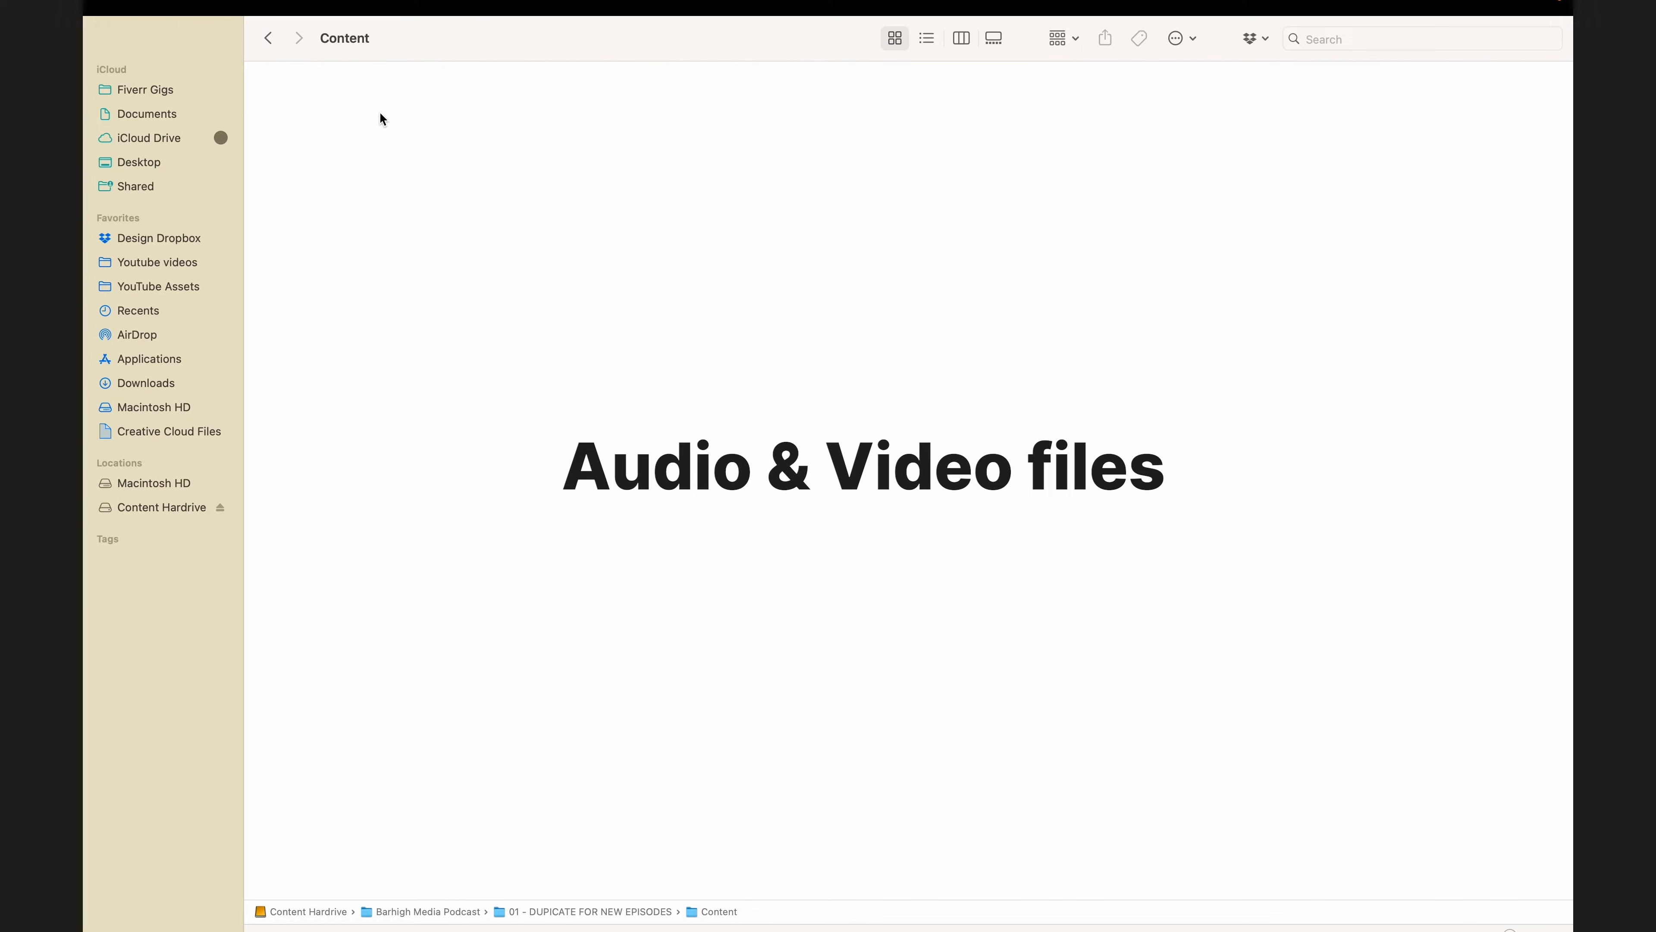
pyautogui.click(275, 41)
pyautogui.doubleClick(297, 115)
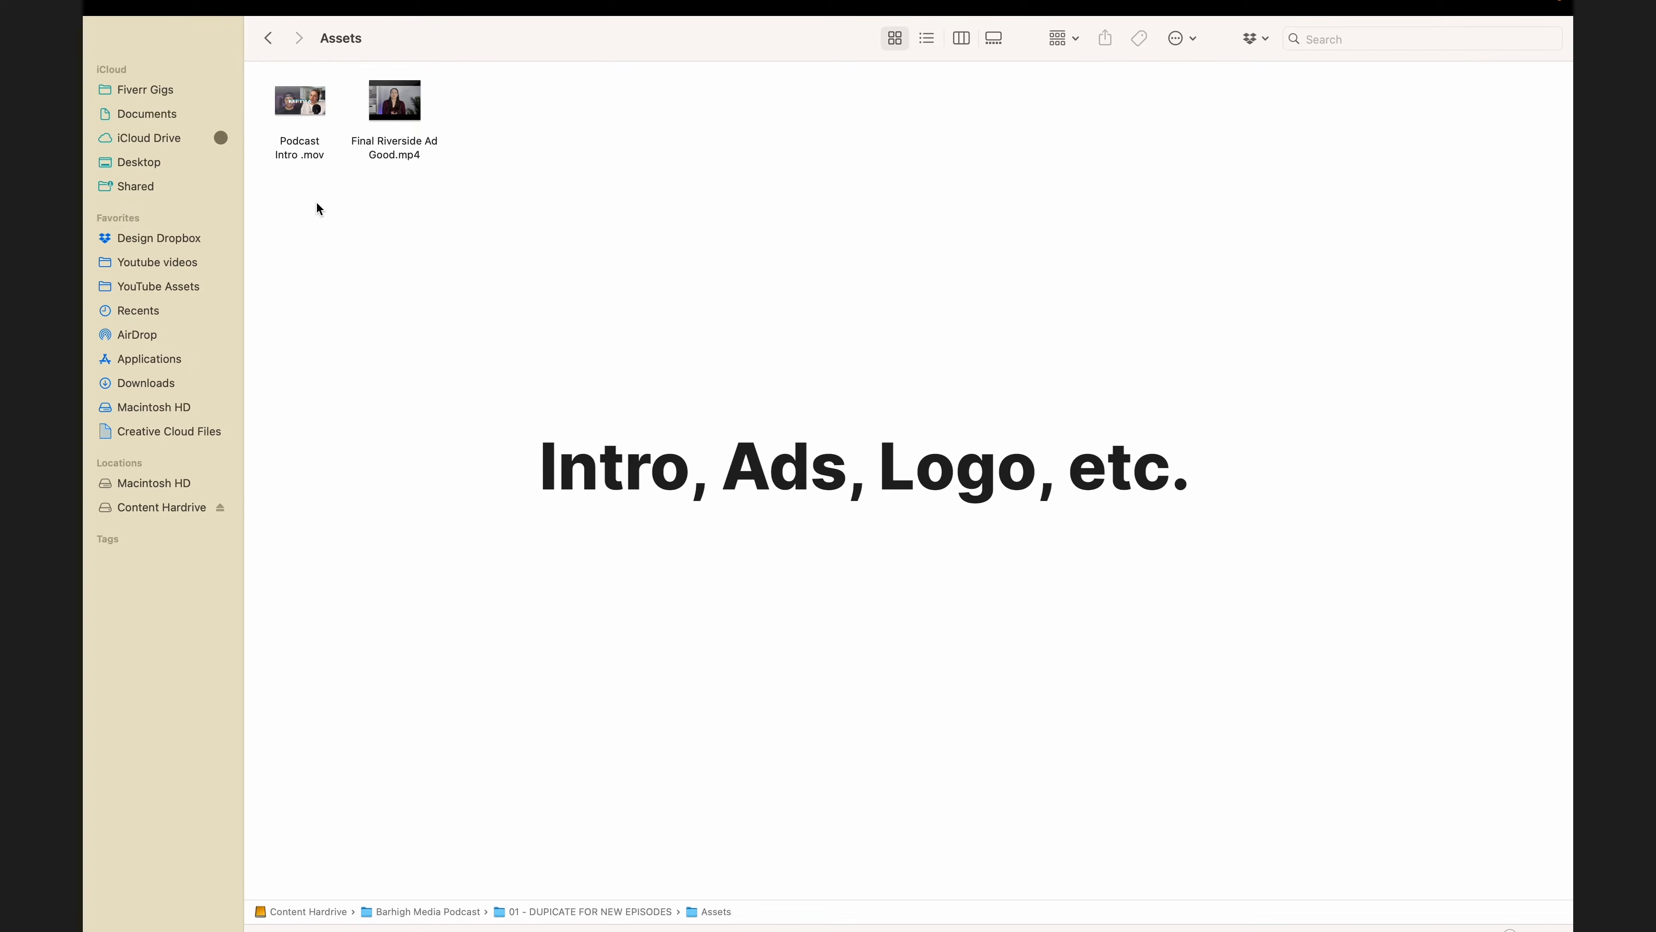
pyautogui.click(267, 38)
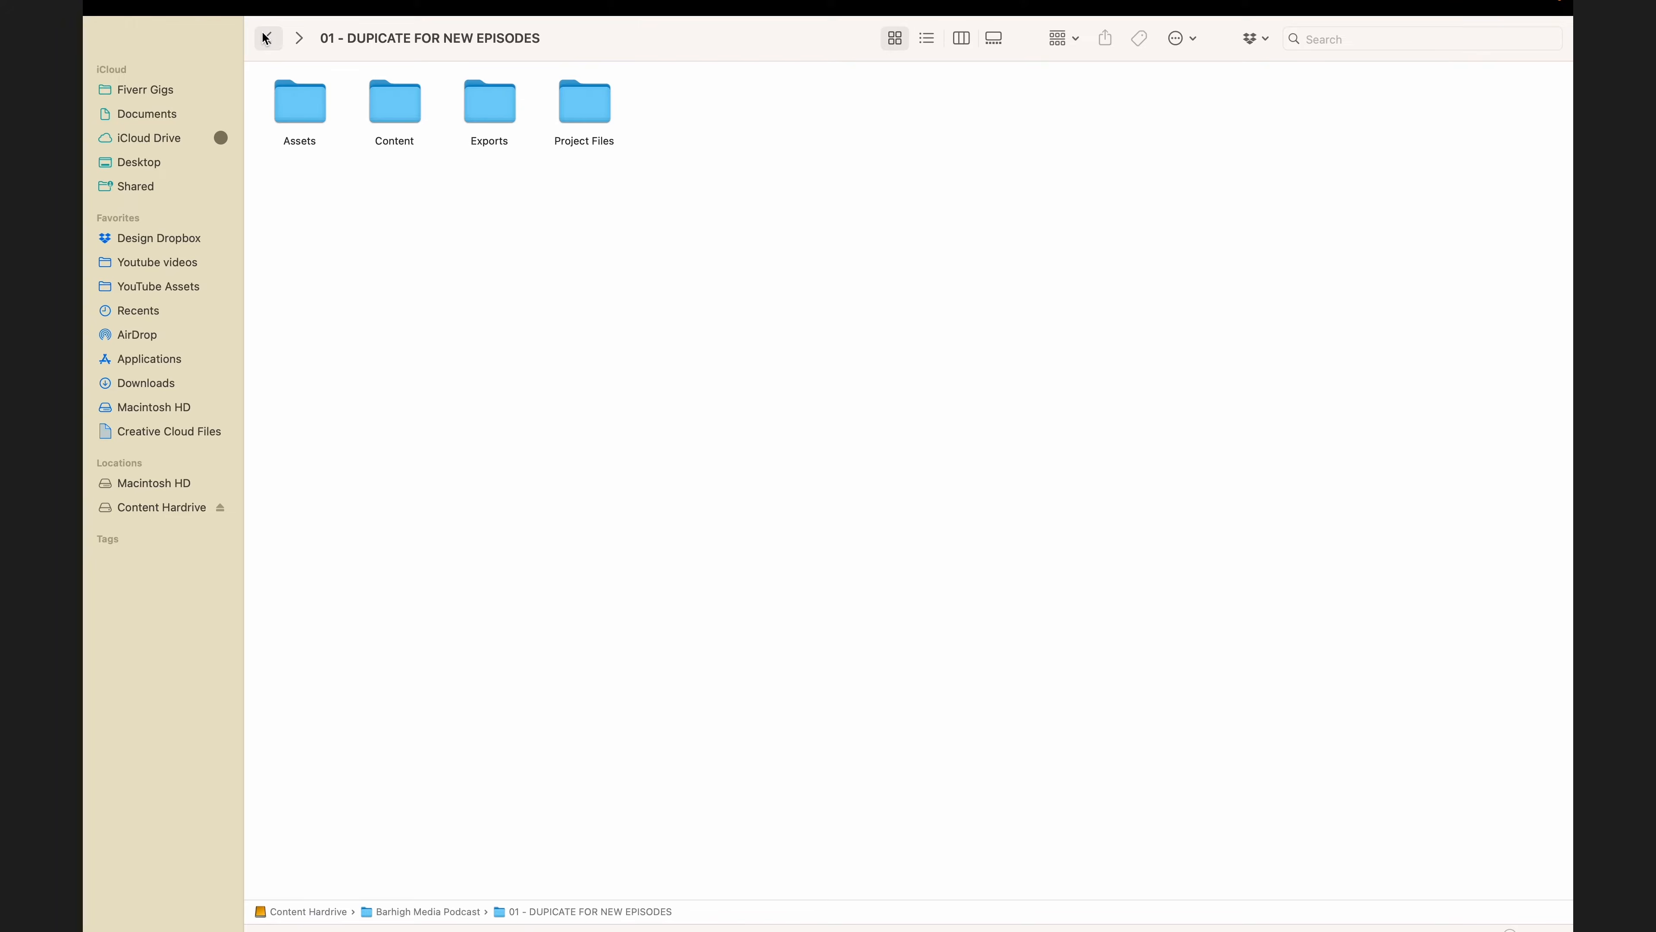
pyautogui.doubleClick(490, 102)
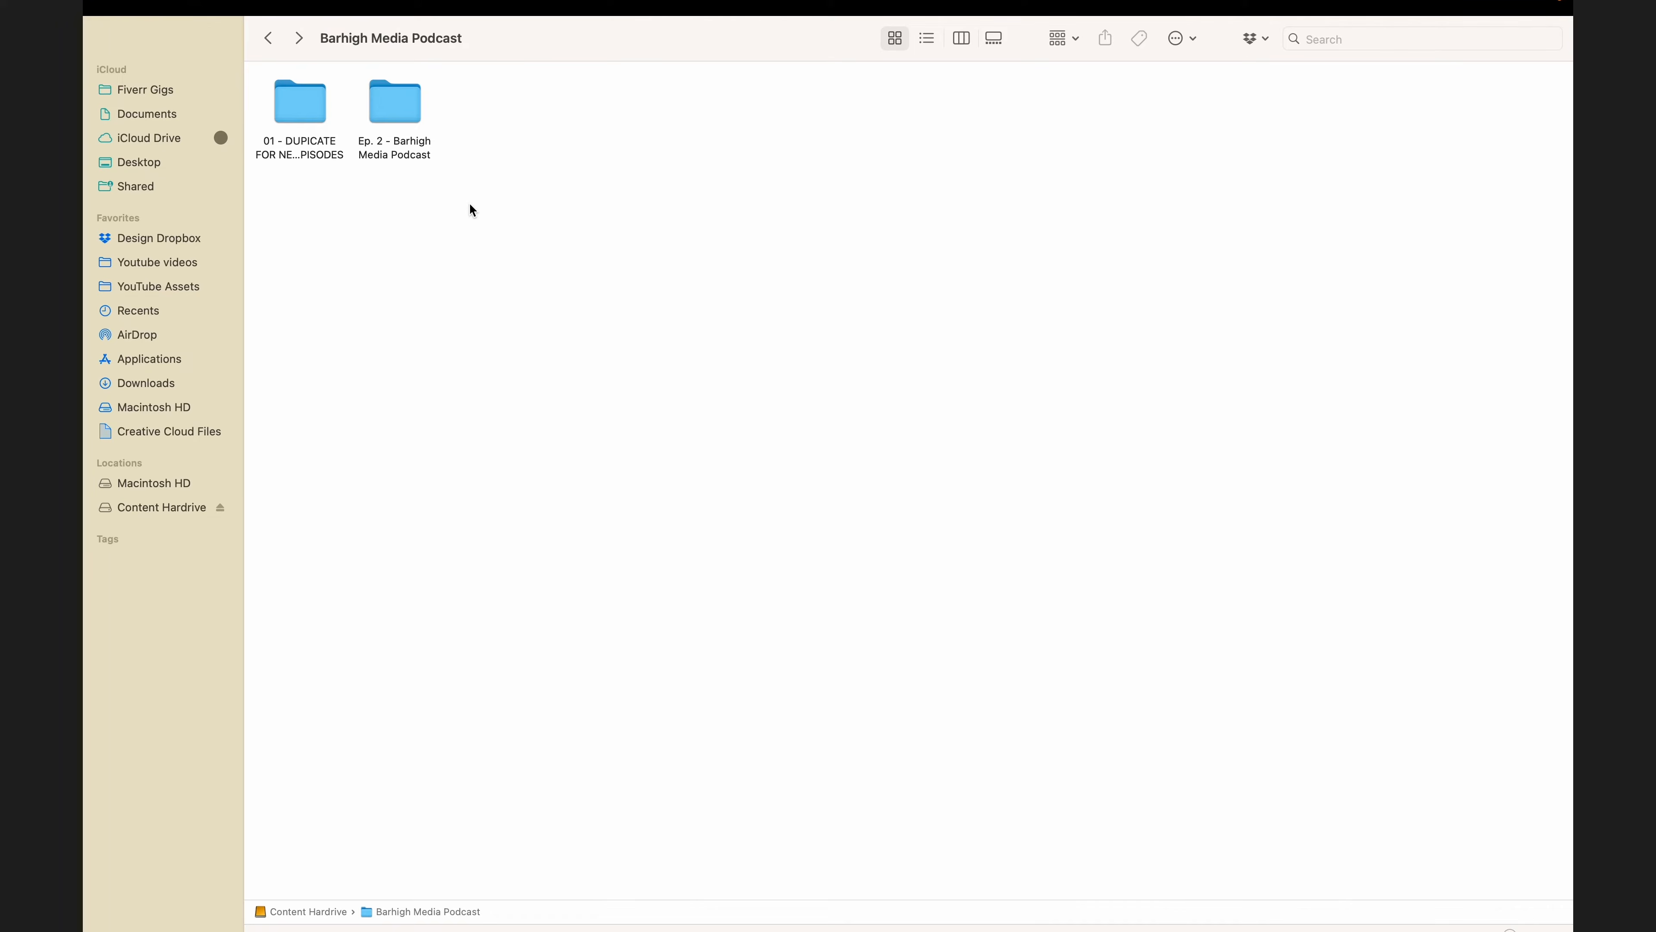
pyautogui.doubleClick(396, 156)
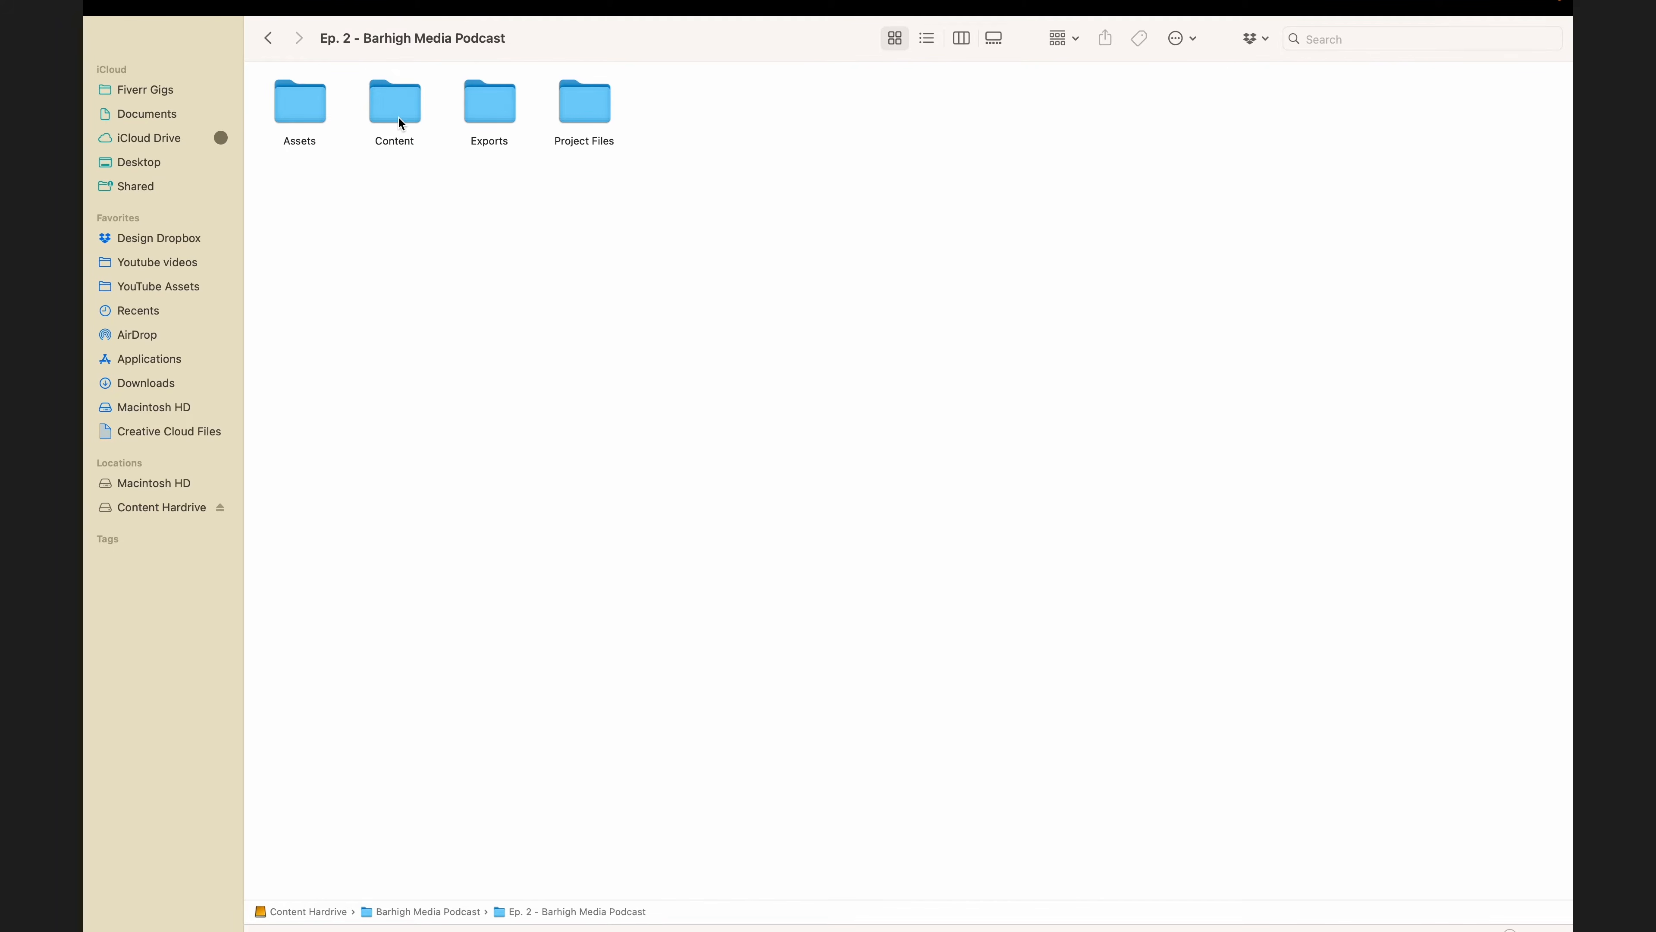
pyautogui.doubleClick(398, 117)
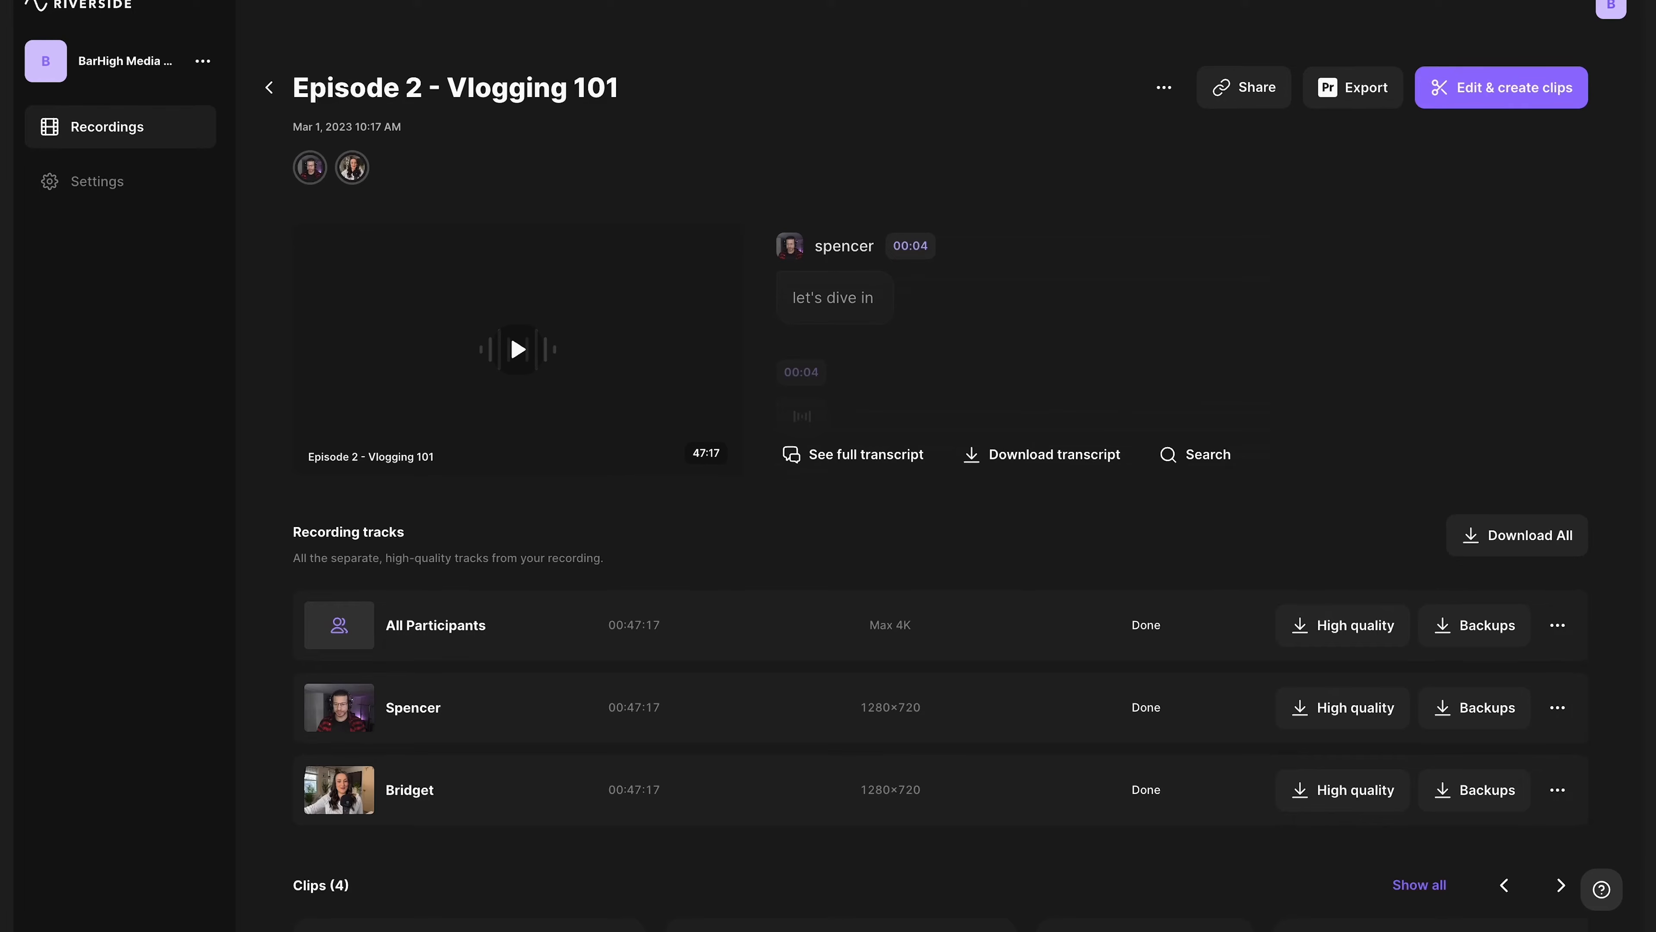
# - Download the high-quality raw video tracks for Spencer and Bridget from the Episode 2 - Vlogging 101 recording
pyautogui.click(1350, 708)
pyautogui.click(1350, 481)
pyautogui.click(1356, 790)
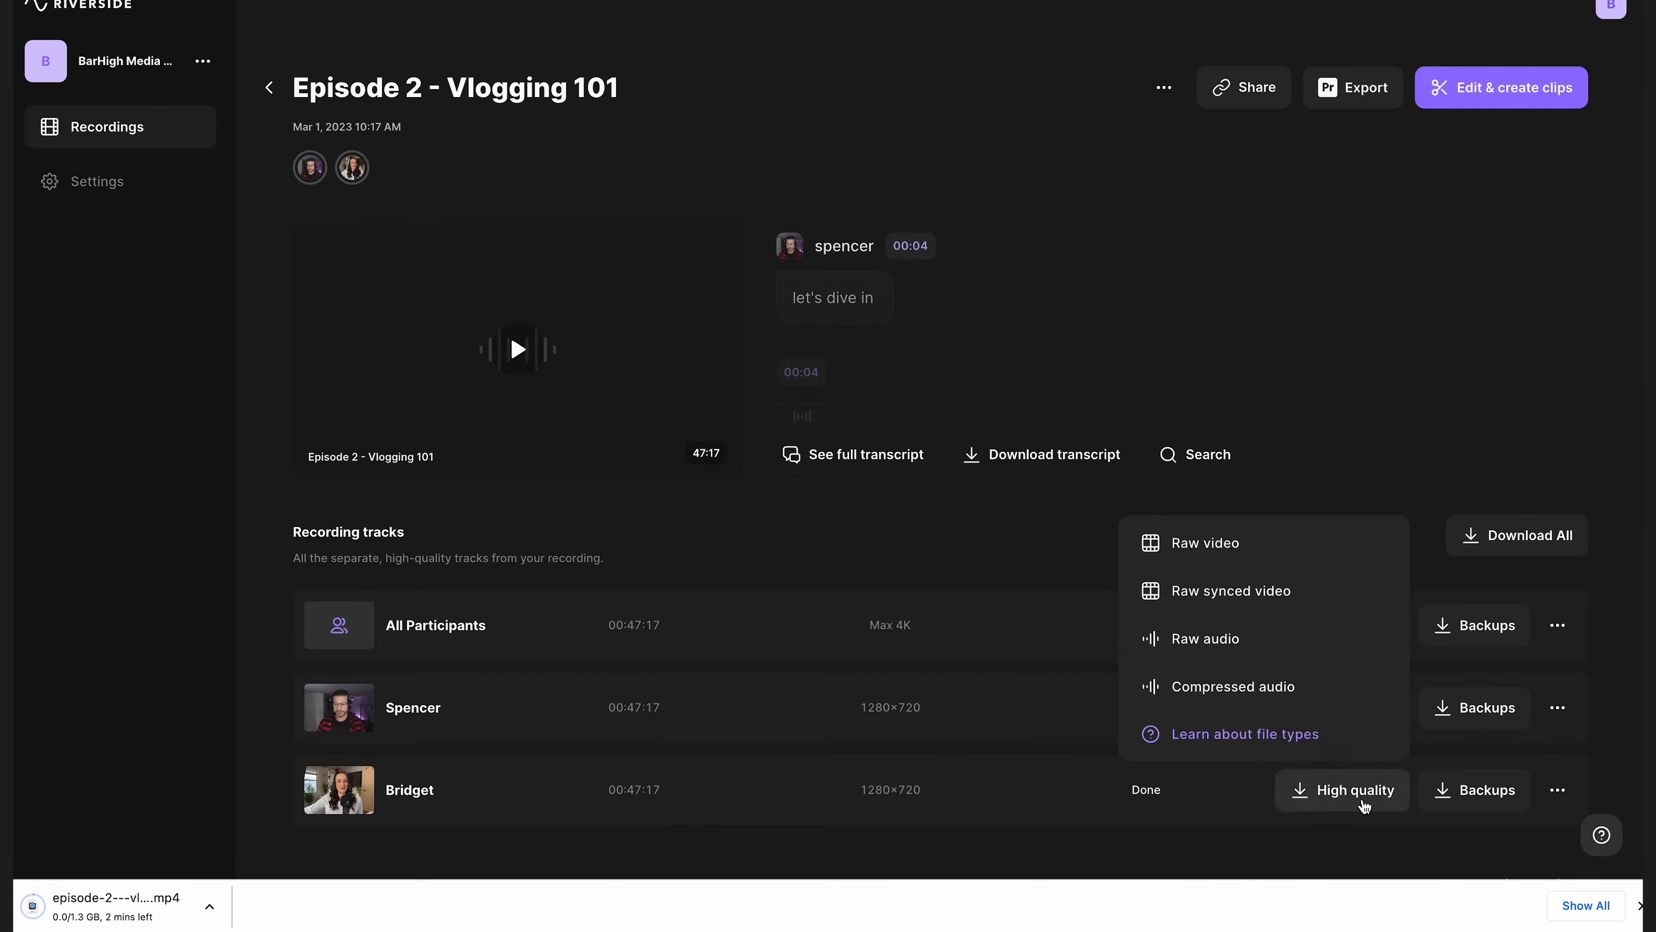
pyautogui.click(1288, 556)
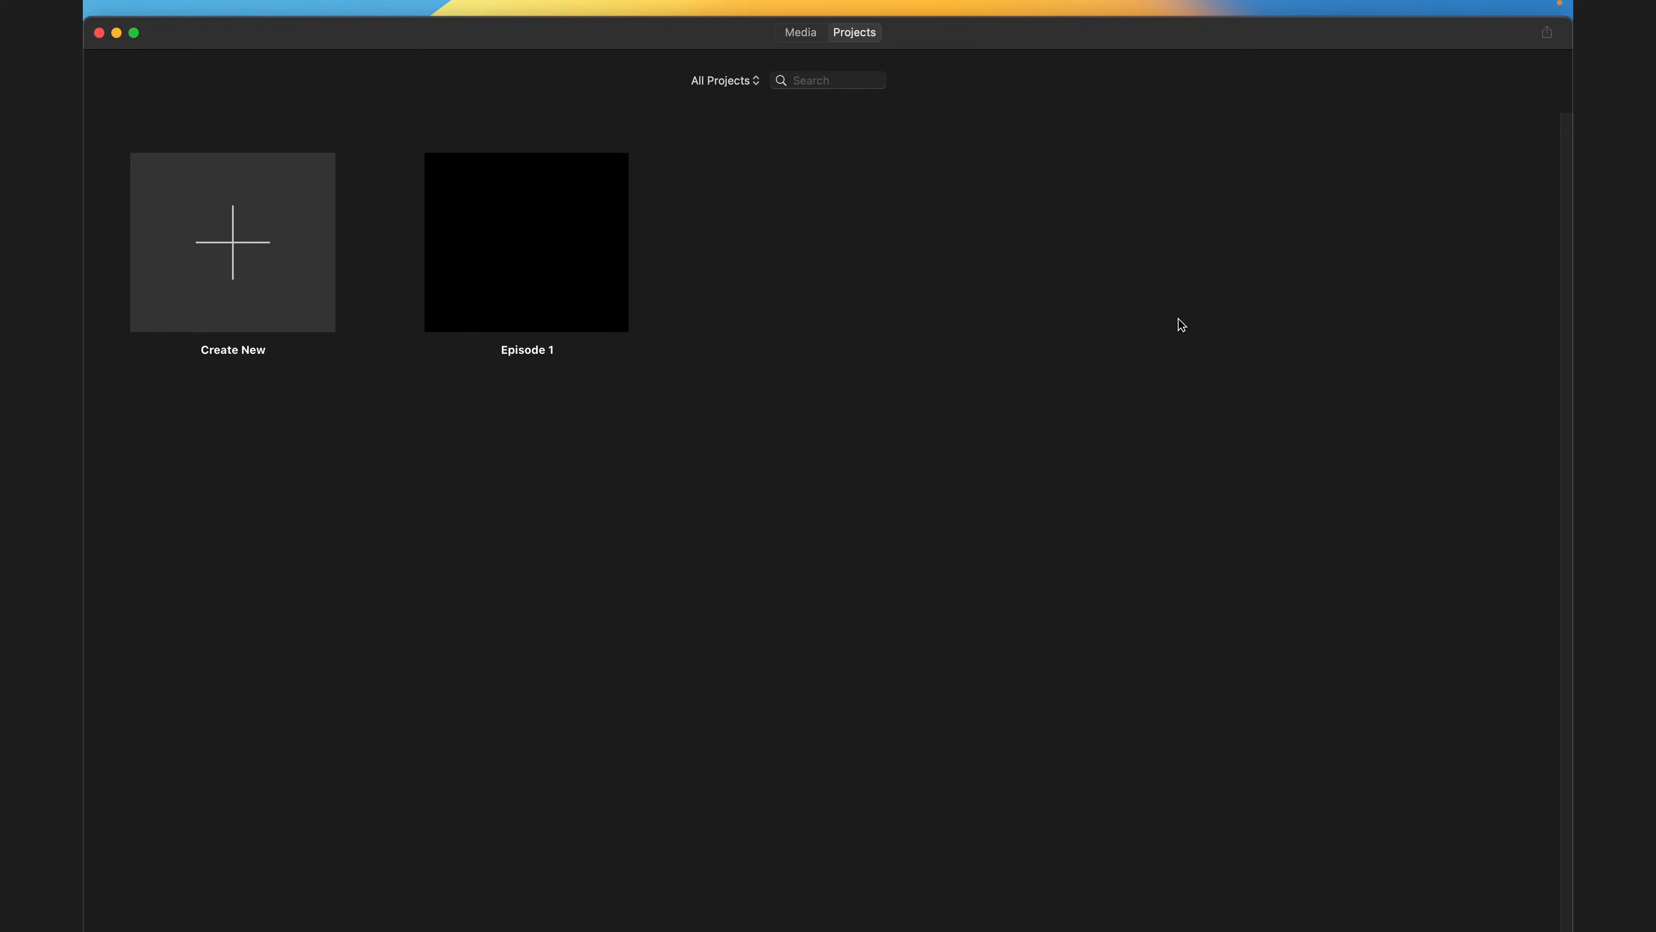
# - Create a new Movie project and open the Import Media dialog
pyautogui.click(254, 249)
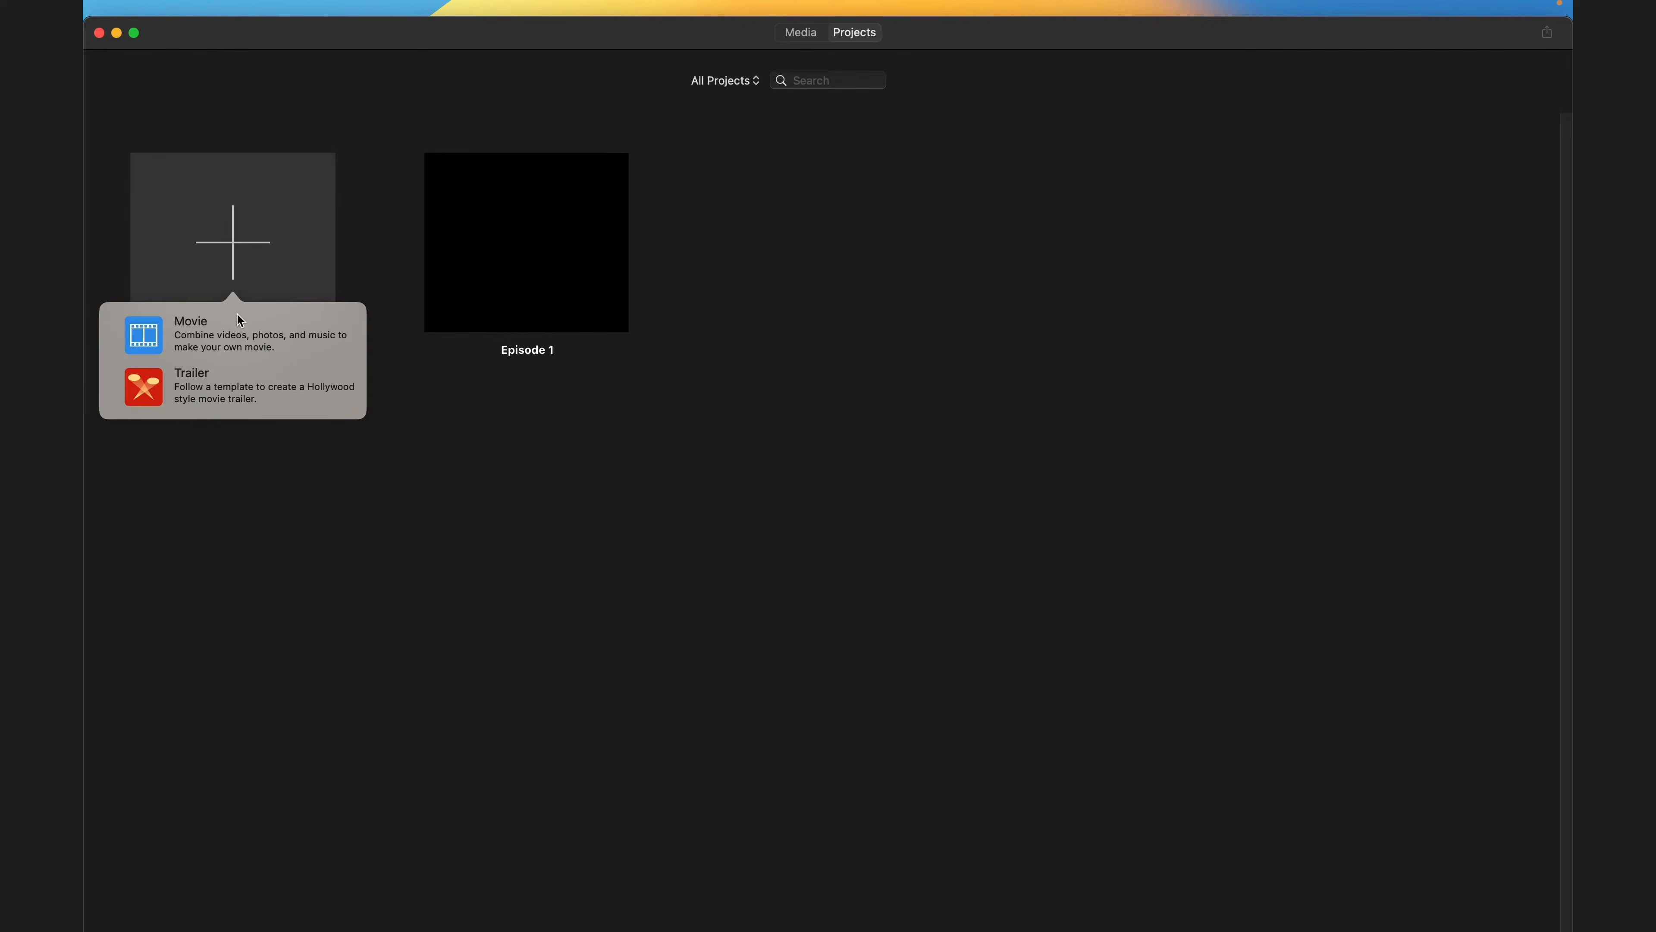
pyautogui.click(237, 338)
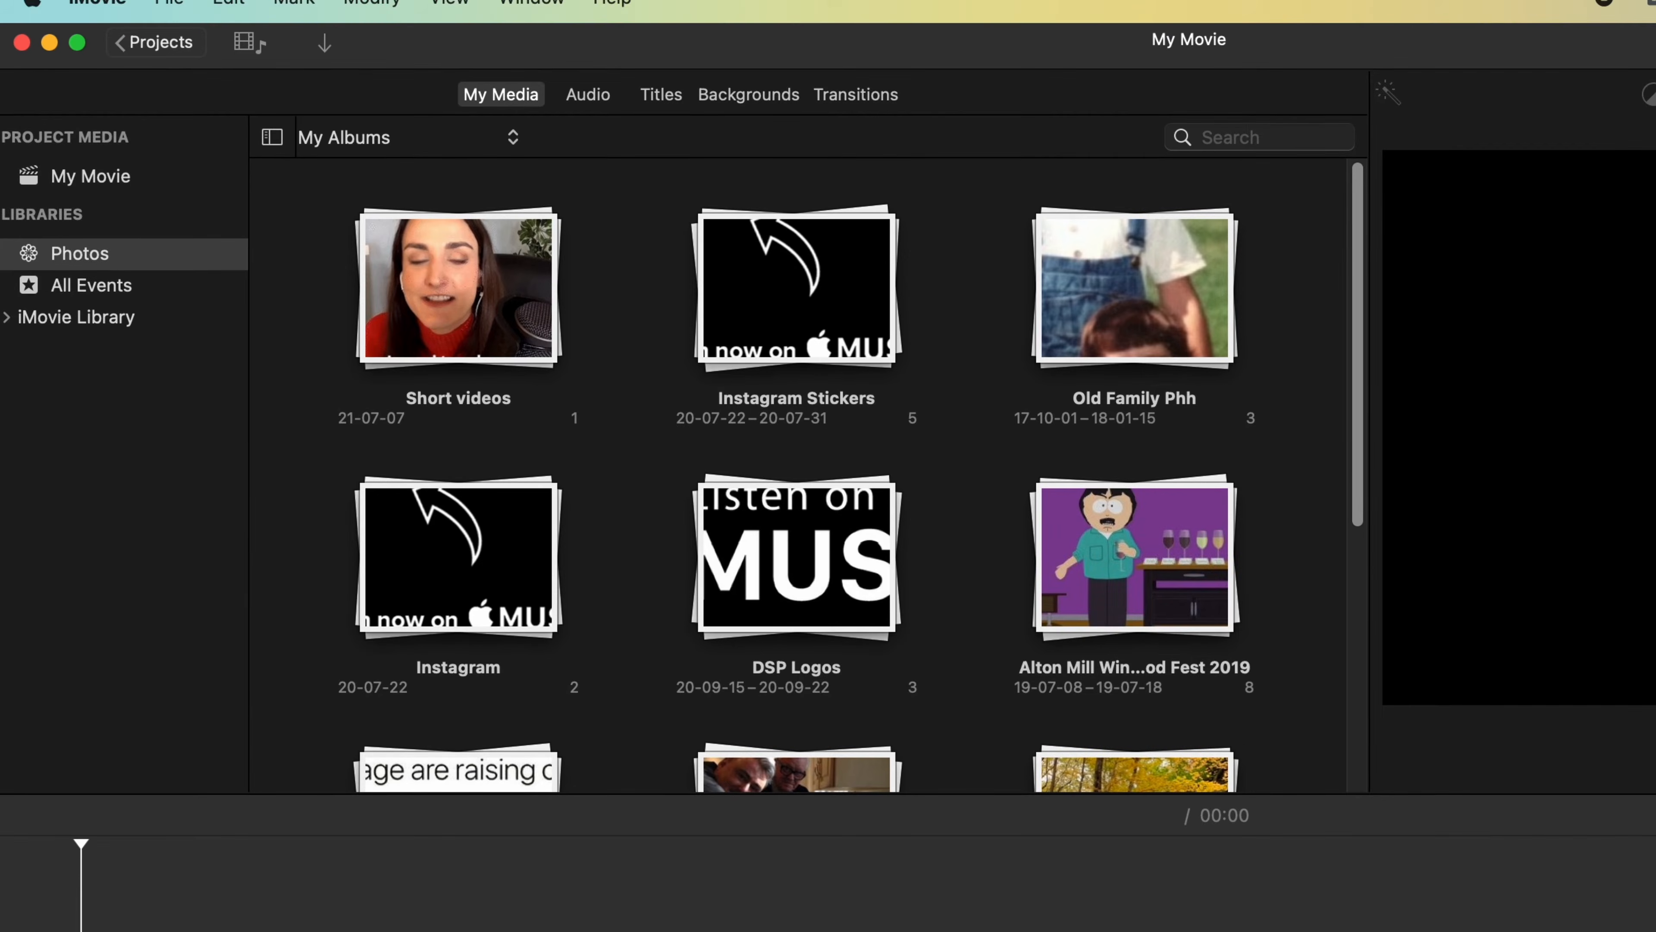
pyautogui.click(191, 7)
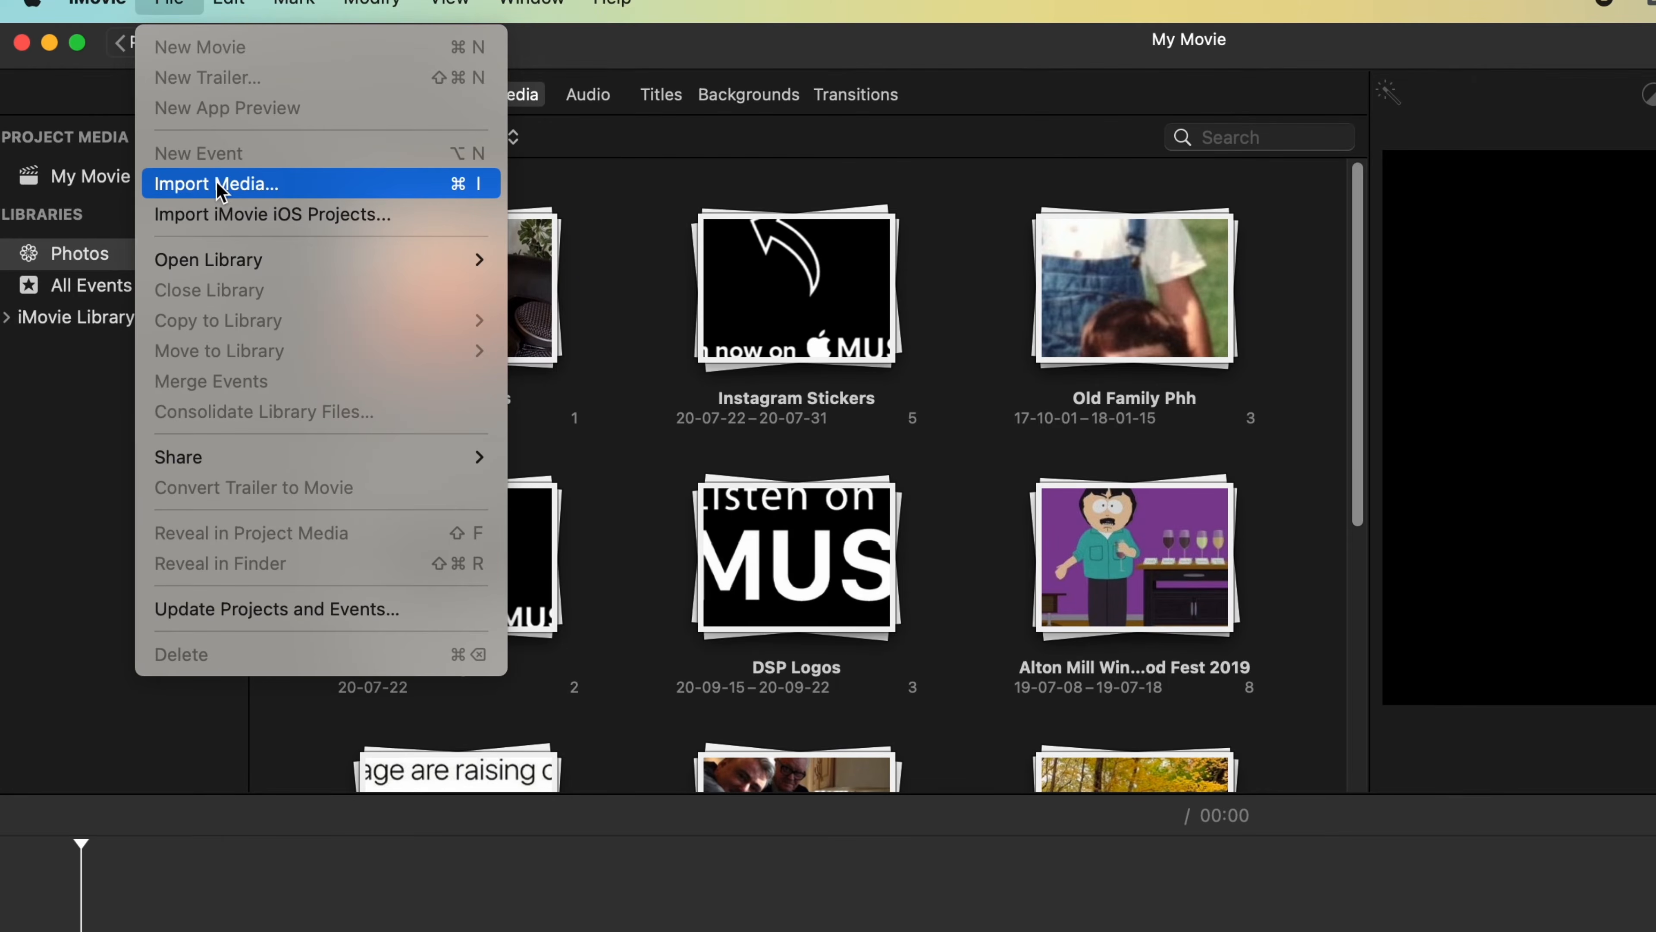
pyautogui.click(217, 184)
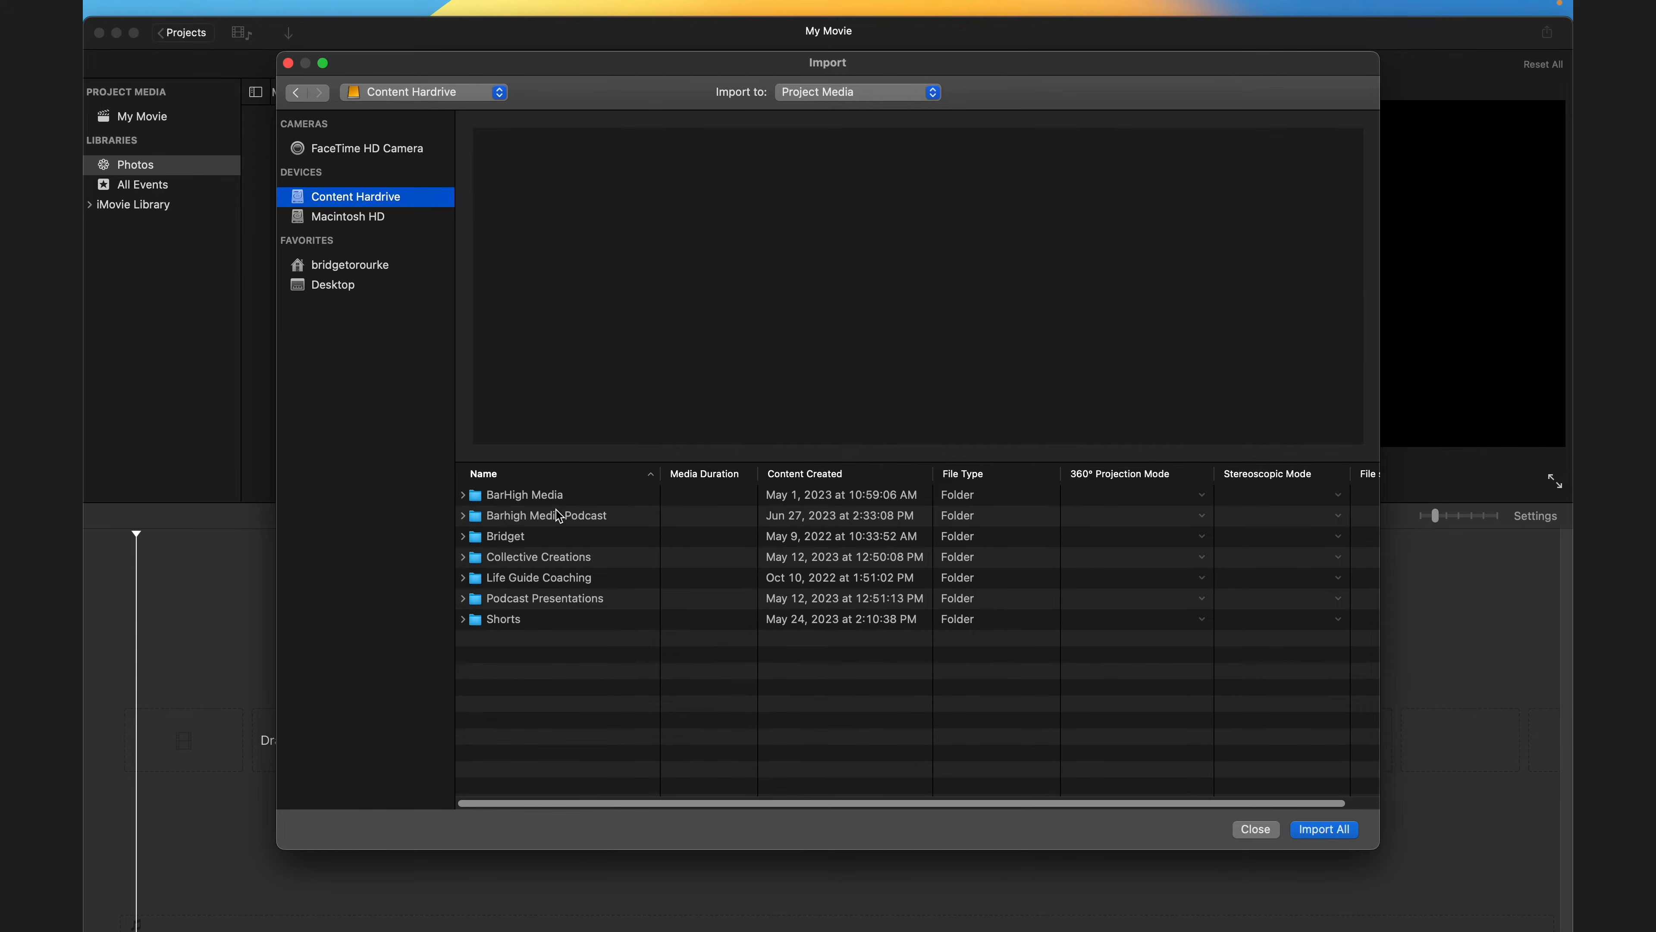
# - Navigate the import dialog through Barhigh Media Podcast to the Ep. 2 episode's Content folder
pyautogui.click(559, 516)
pyautogui.doubleClick(559, 516)
pyautogui.doubleClick(557, 536)
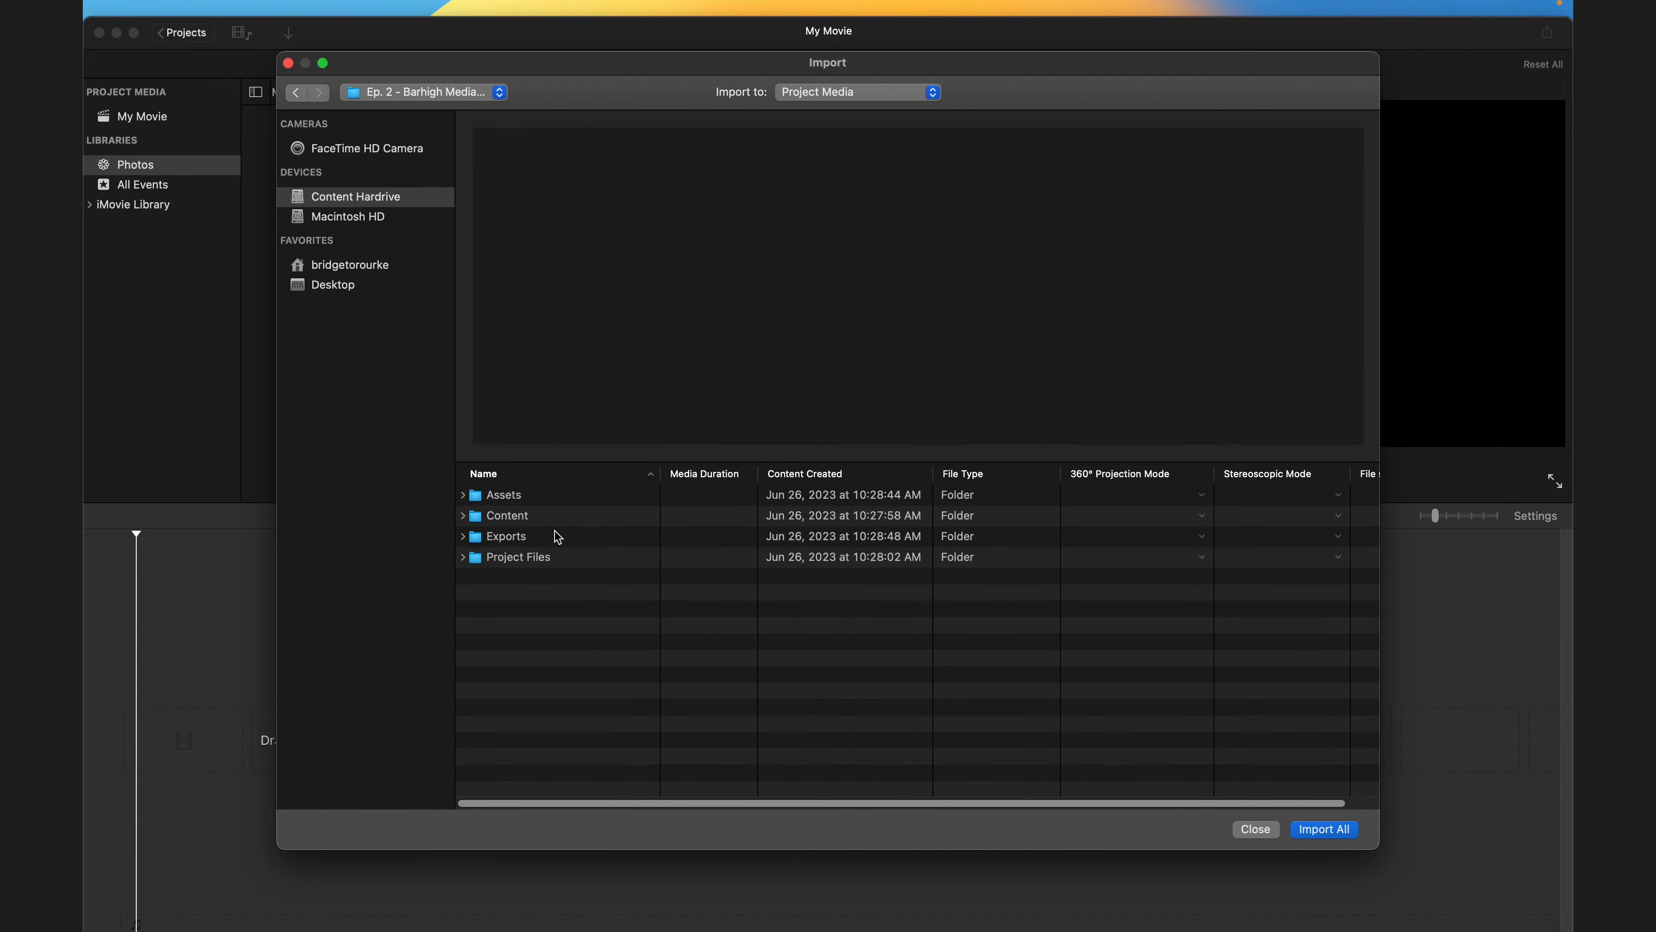
pyautogui.doubleClick(554, 516)
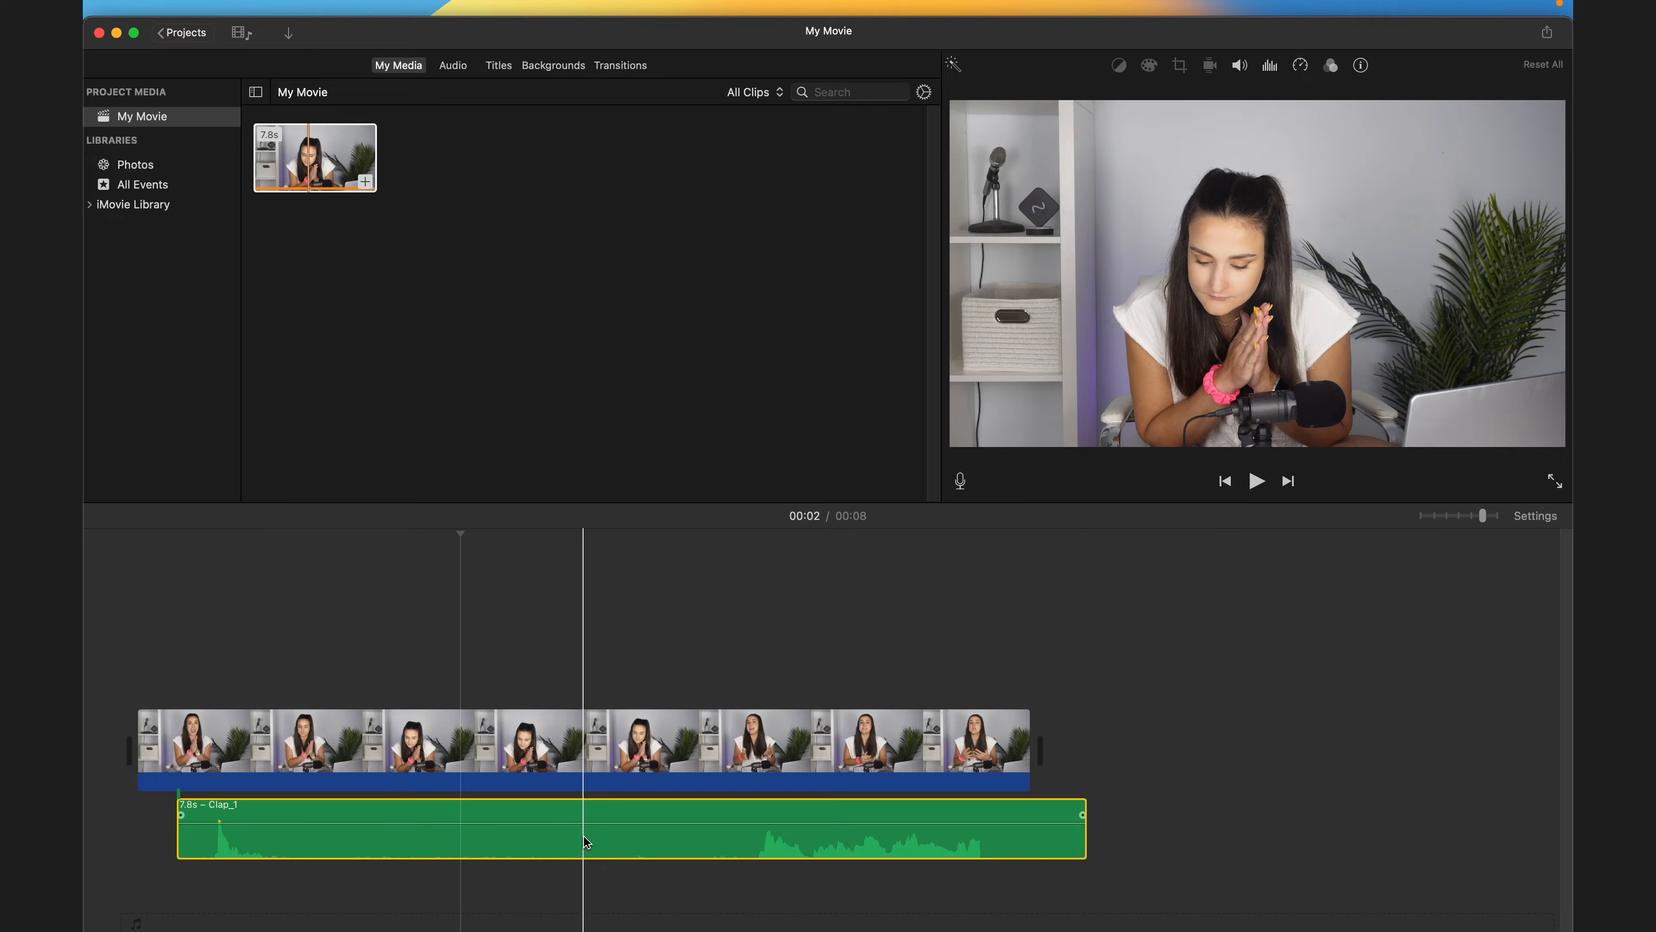
pyautogui.moveTo(582, 835); pyautogui.dragTo(538, 833)
pyautogui.click(162, 585)
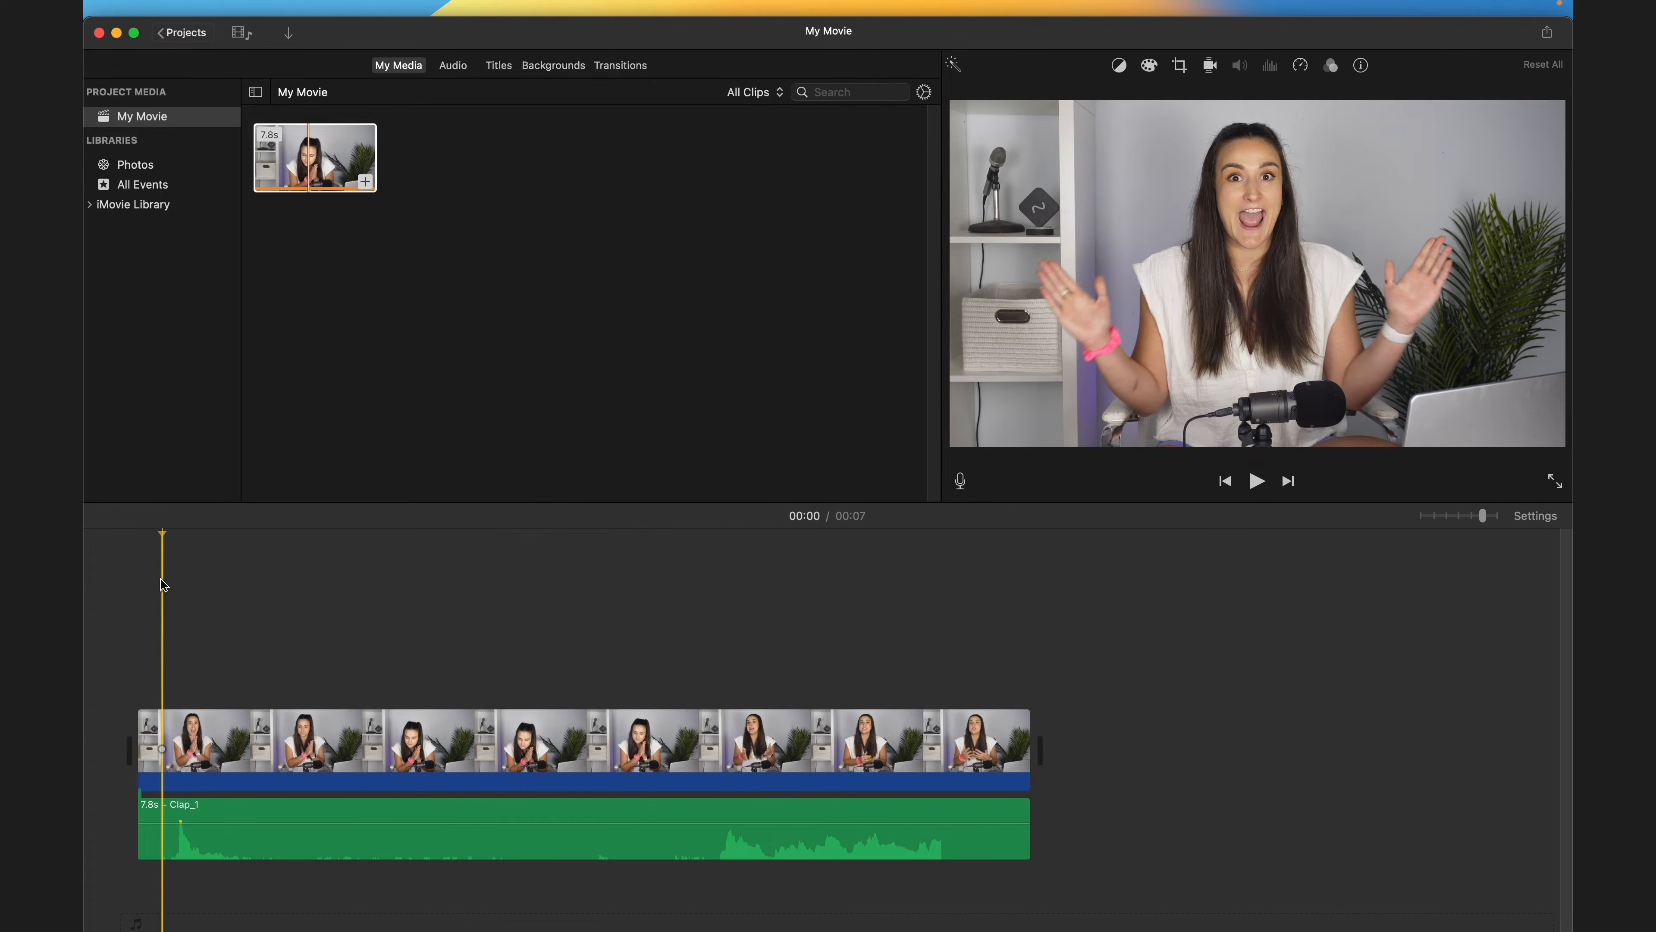
pyautogui.press('space')
pyautogui.press('space')
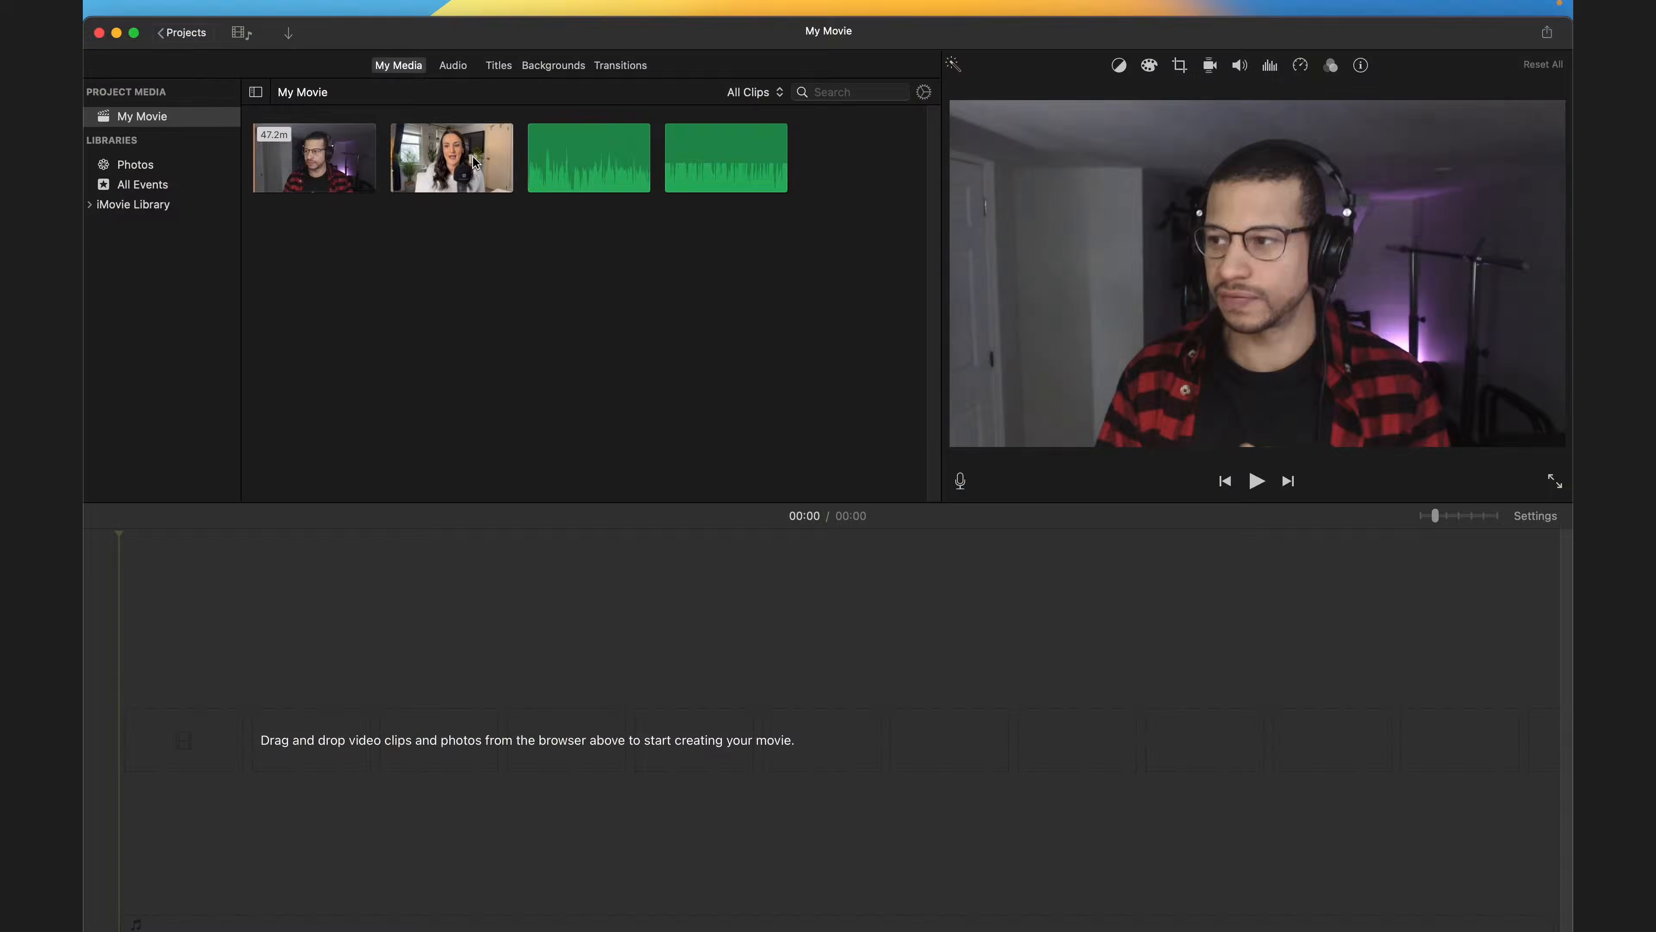
# - Add Bridget's video clip to the timeline and place her separate audio clip beneath it
pyautogui.moveTo(452, 157); pyautogui.dragTo(155, 690)
pyautogui.moveTo(714, 157); pyautogui.dragTo(87, 817)
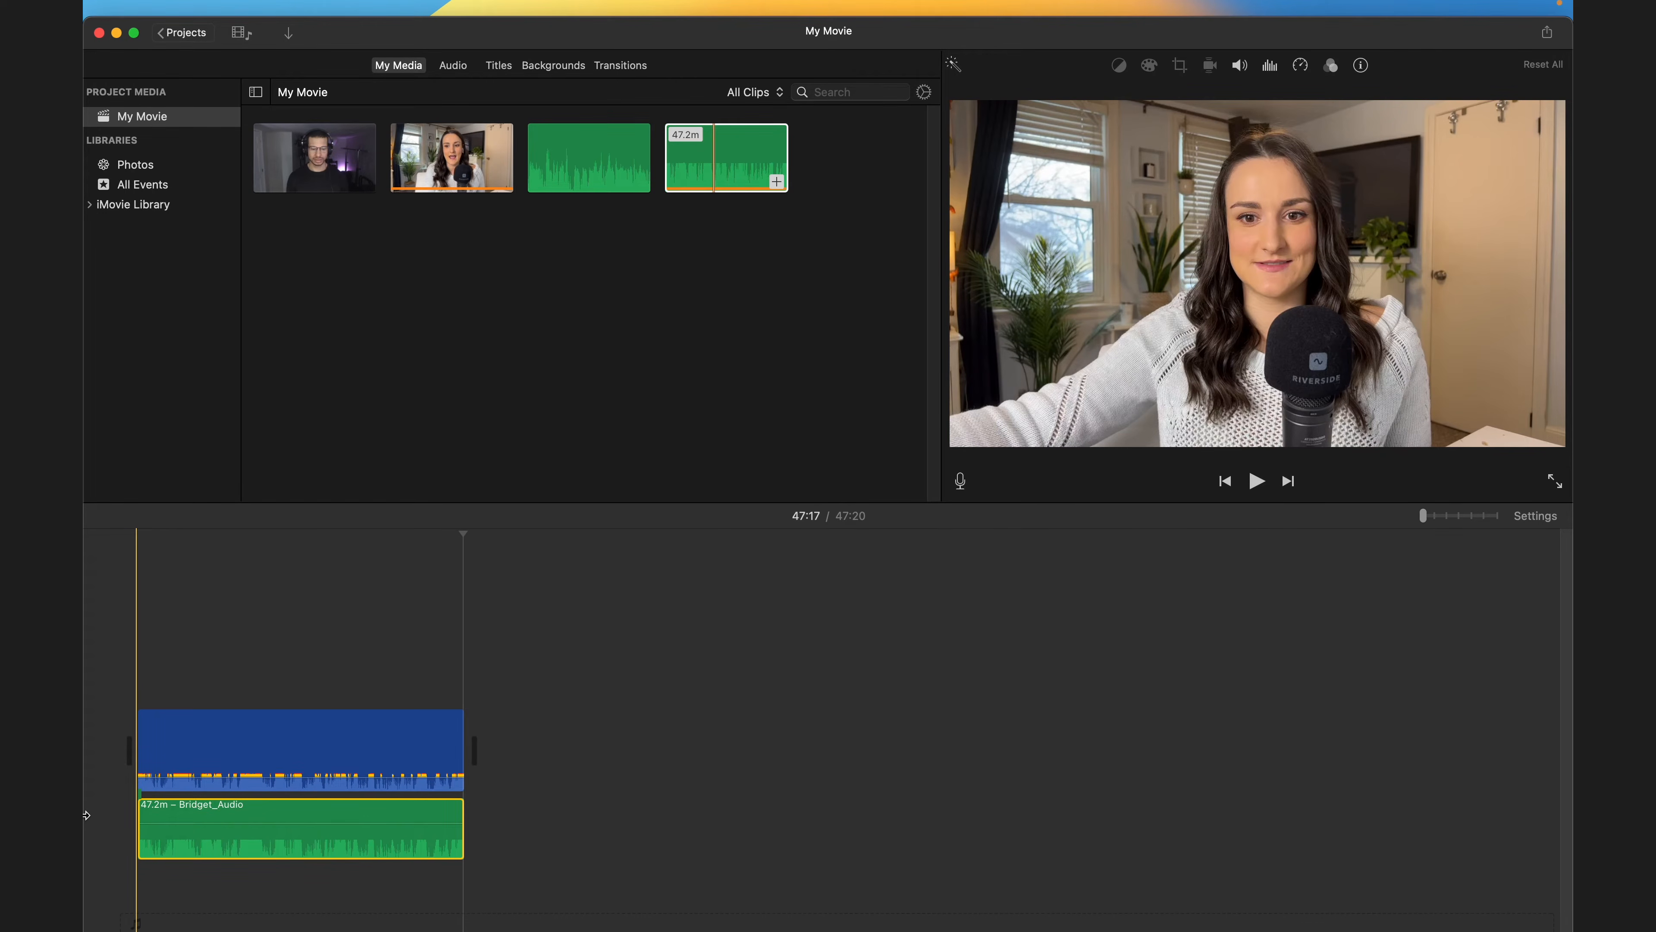
# - Trim the end of Bridget's audio clip to line it up with the video
pyautogui.moveTo(385, 818); pyautogui.dragTo(342, 813)
pyautogui.click(491, 831)
pyautogui.moveTo(459, 833)
pyautogui.mouseDown()
pyautogui.moveTo(444, 832)
pyautogui.moveTo(462, 832)
pyautogui.mouseUp()
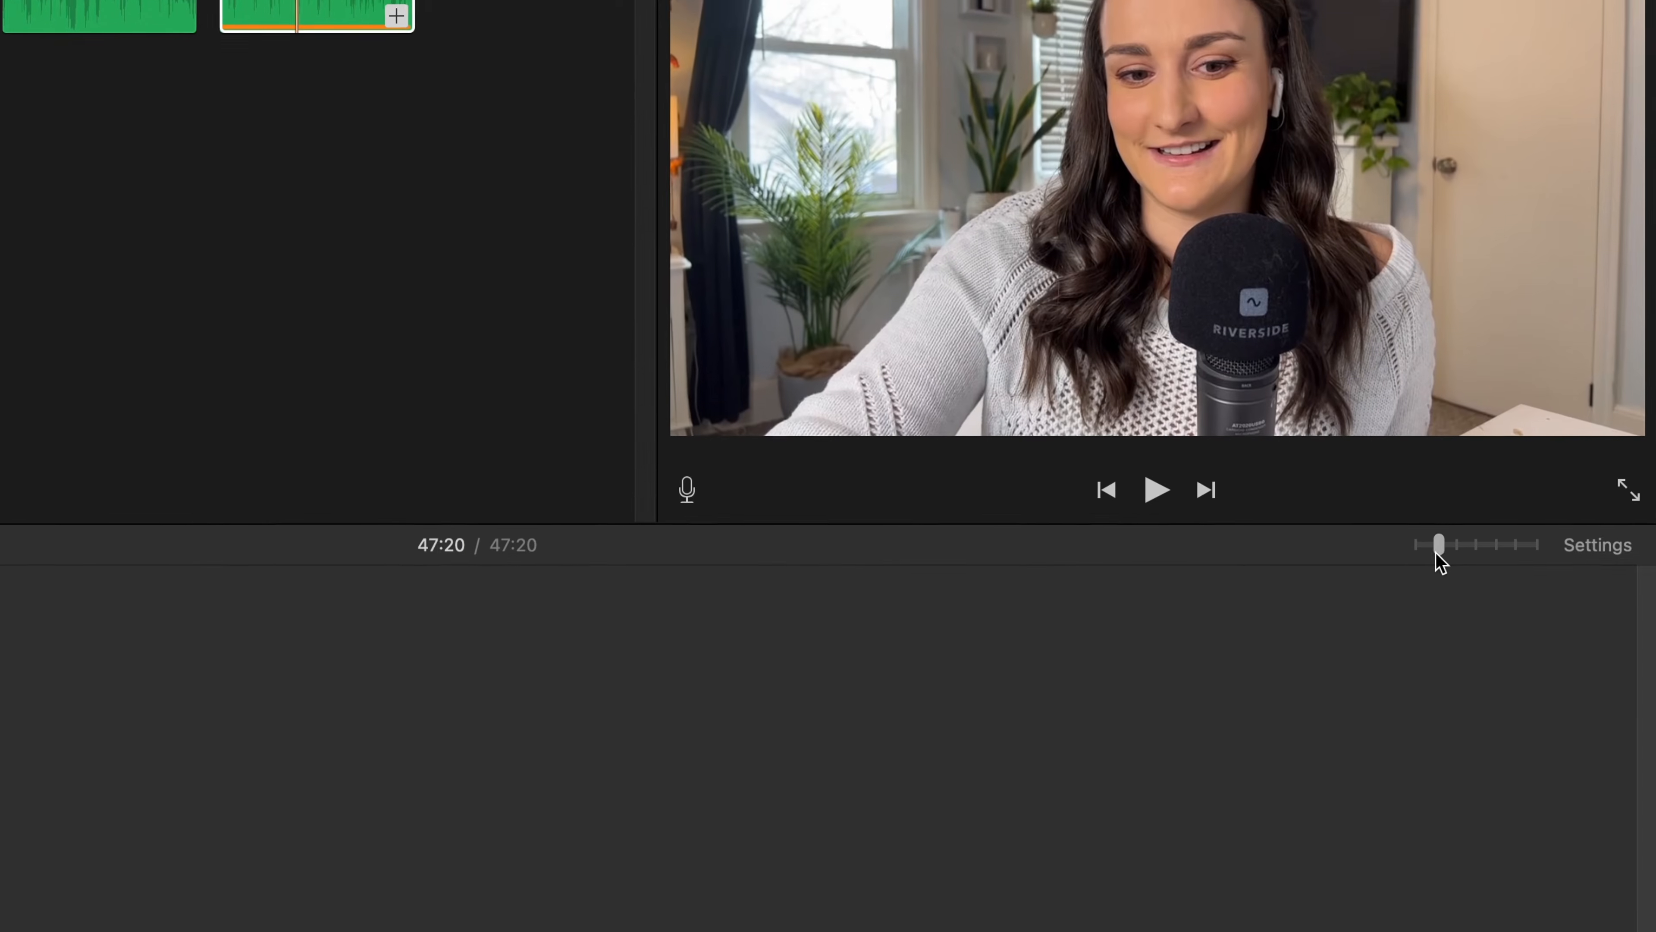
# - Detach the audio from Bridget's video clip and delete the detached audio
pyautogui.moveTo(1434, 522); pyautogui.dragTo(1456, 522)
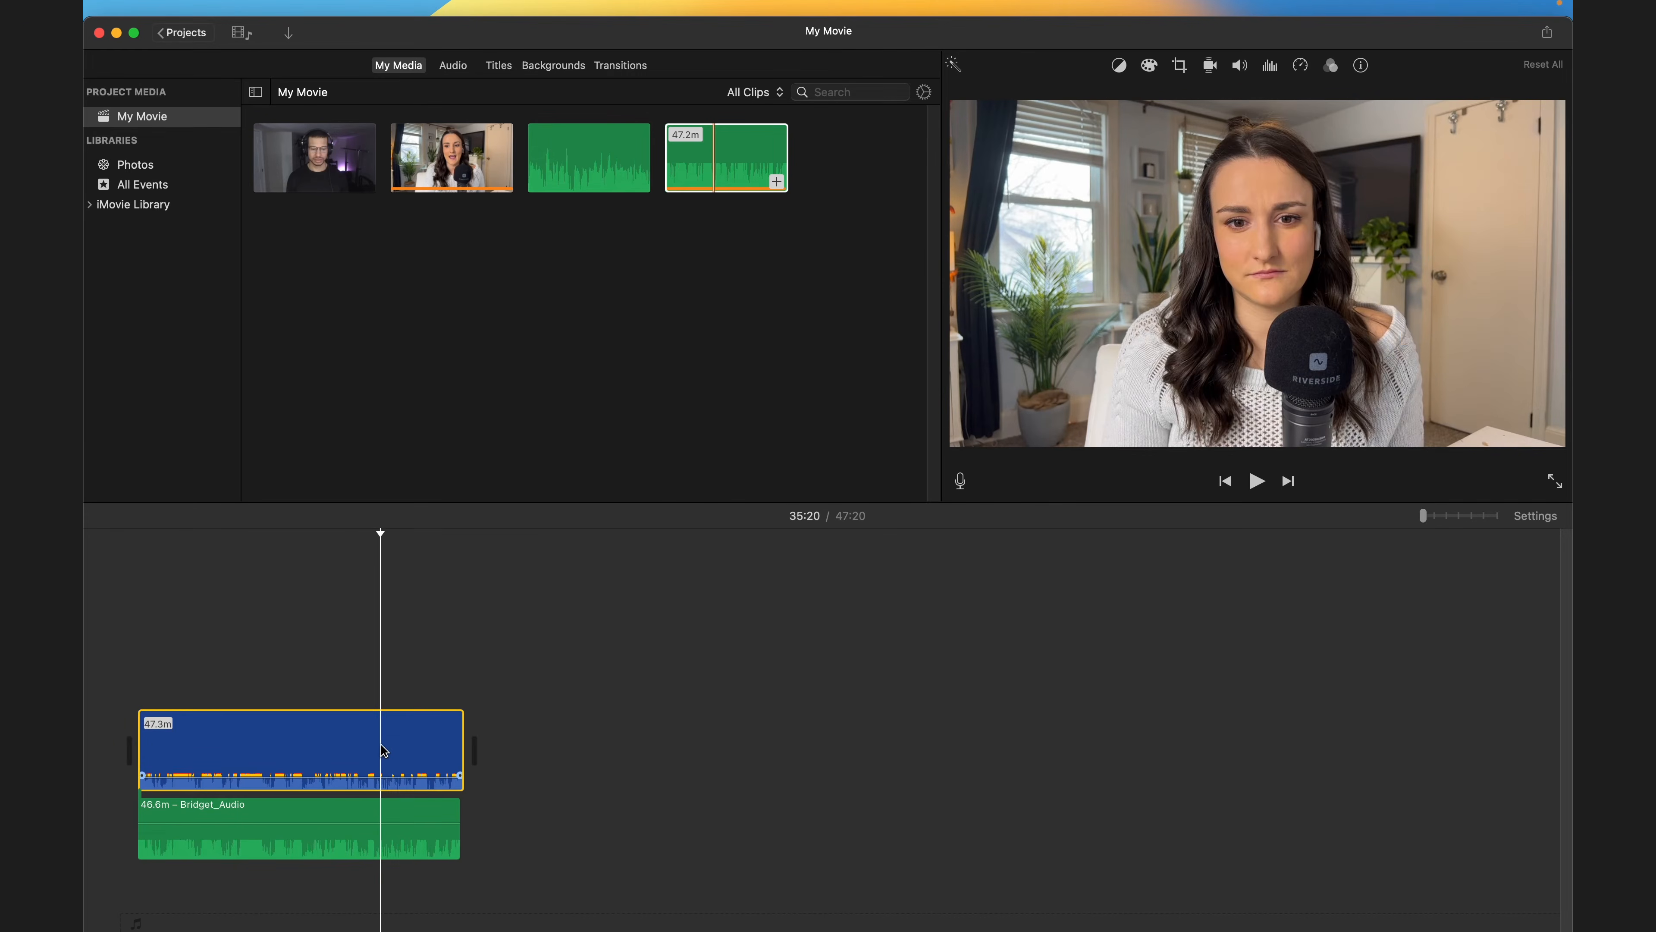
pyautogui.rightClick(385, 750)
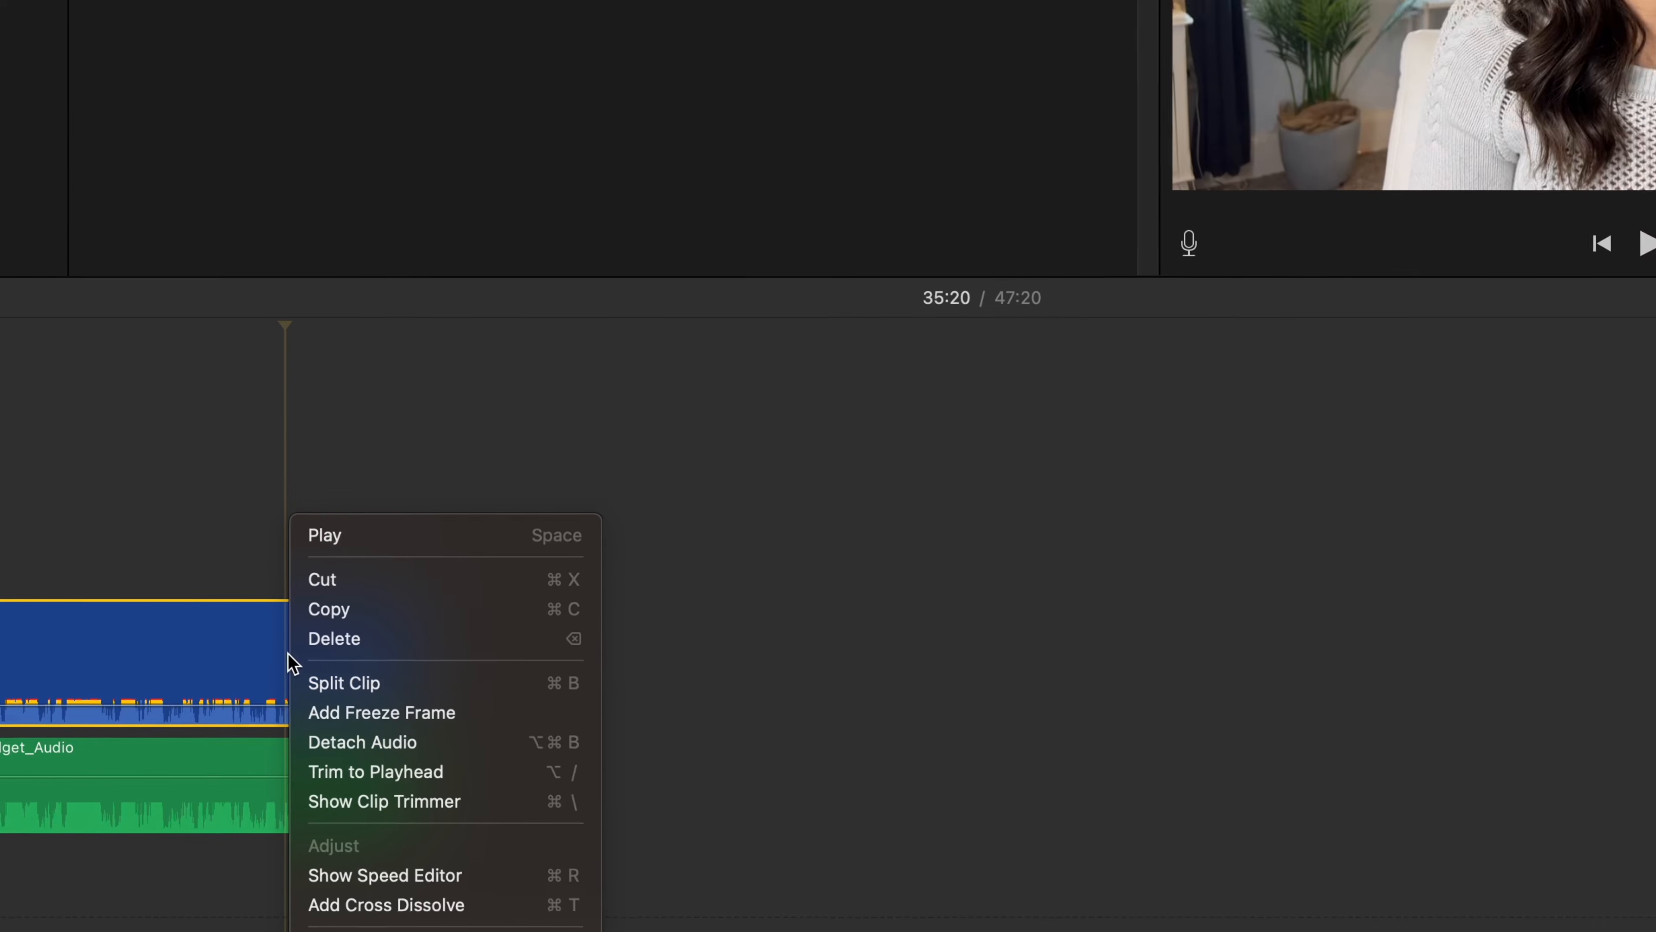
pyautogui.click(355, 738)
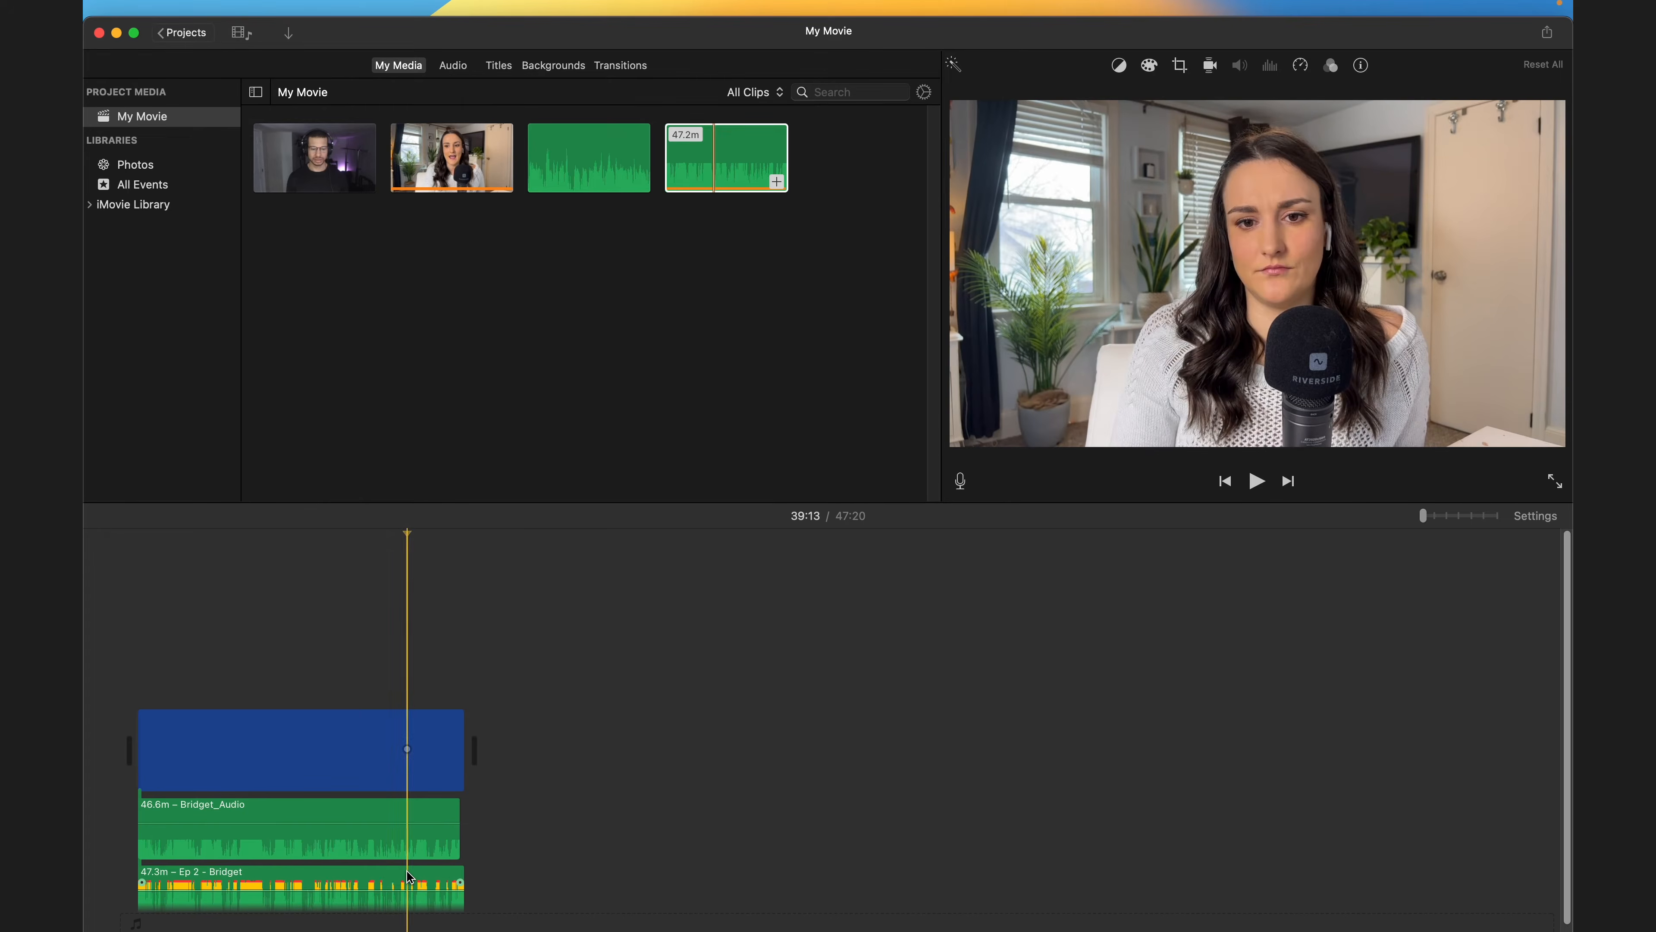
pyautogui.press('Delete')
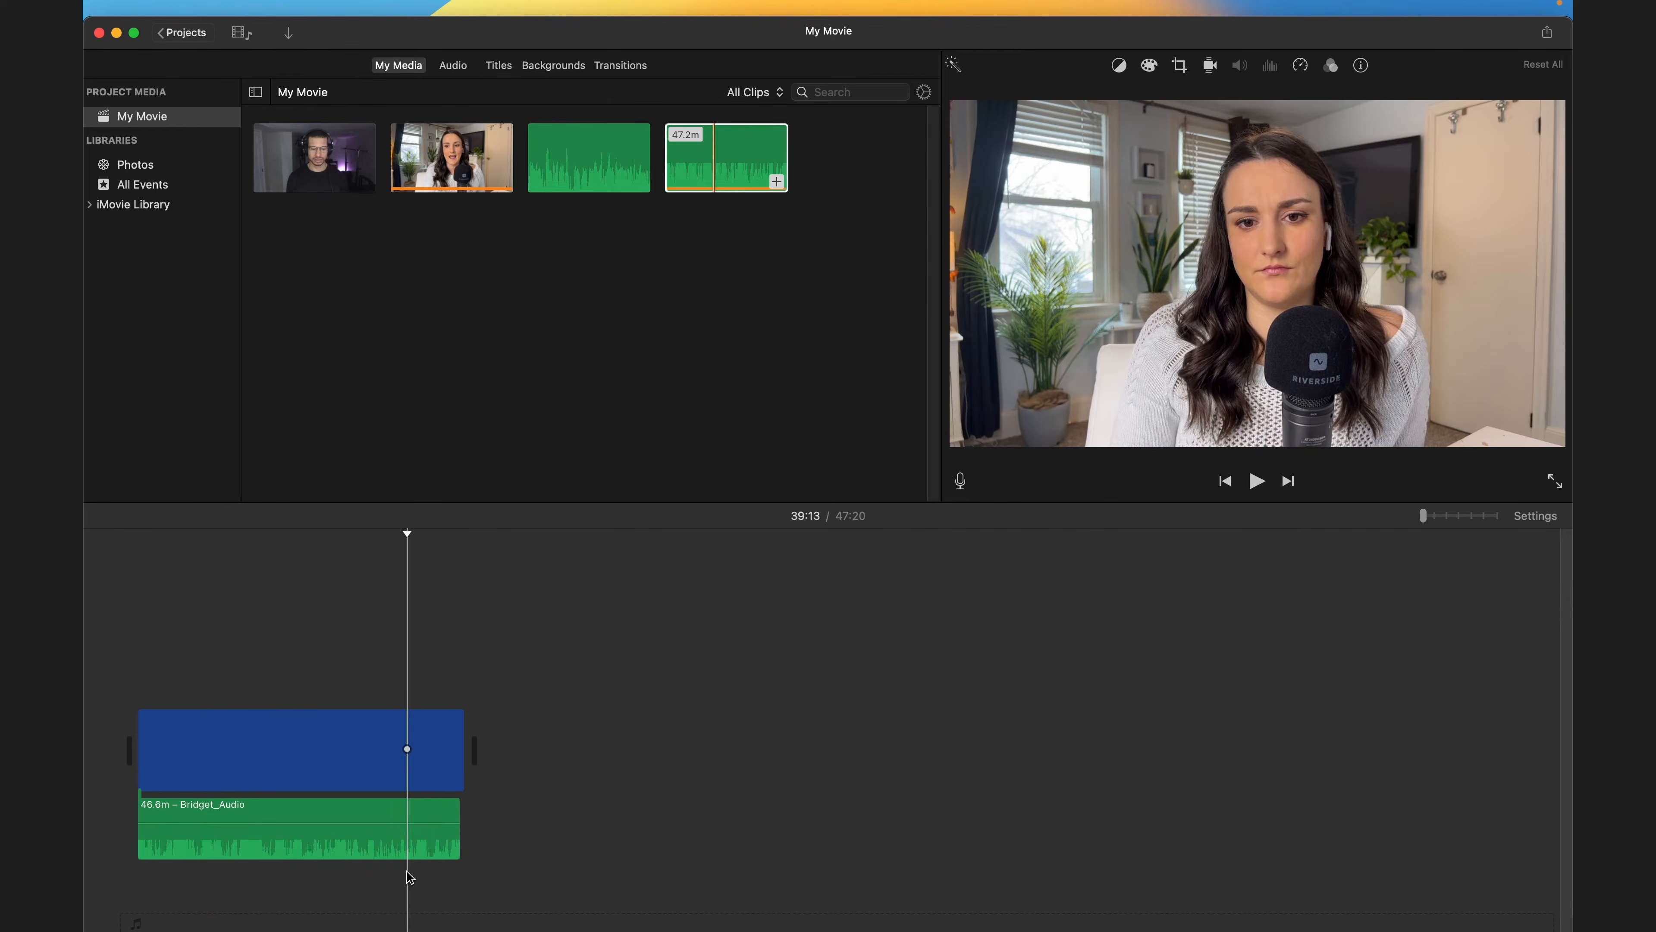
# - Place Spencer's video above Bridget's clip and his audio clip below the other audio
pyautogui.moveTo(315, 160); pyautogui.dragTo(147, 658)
pyautogui.moveTo(589, 160); pyautogui.dragTo(150, 904)
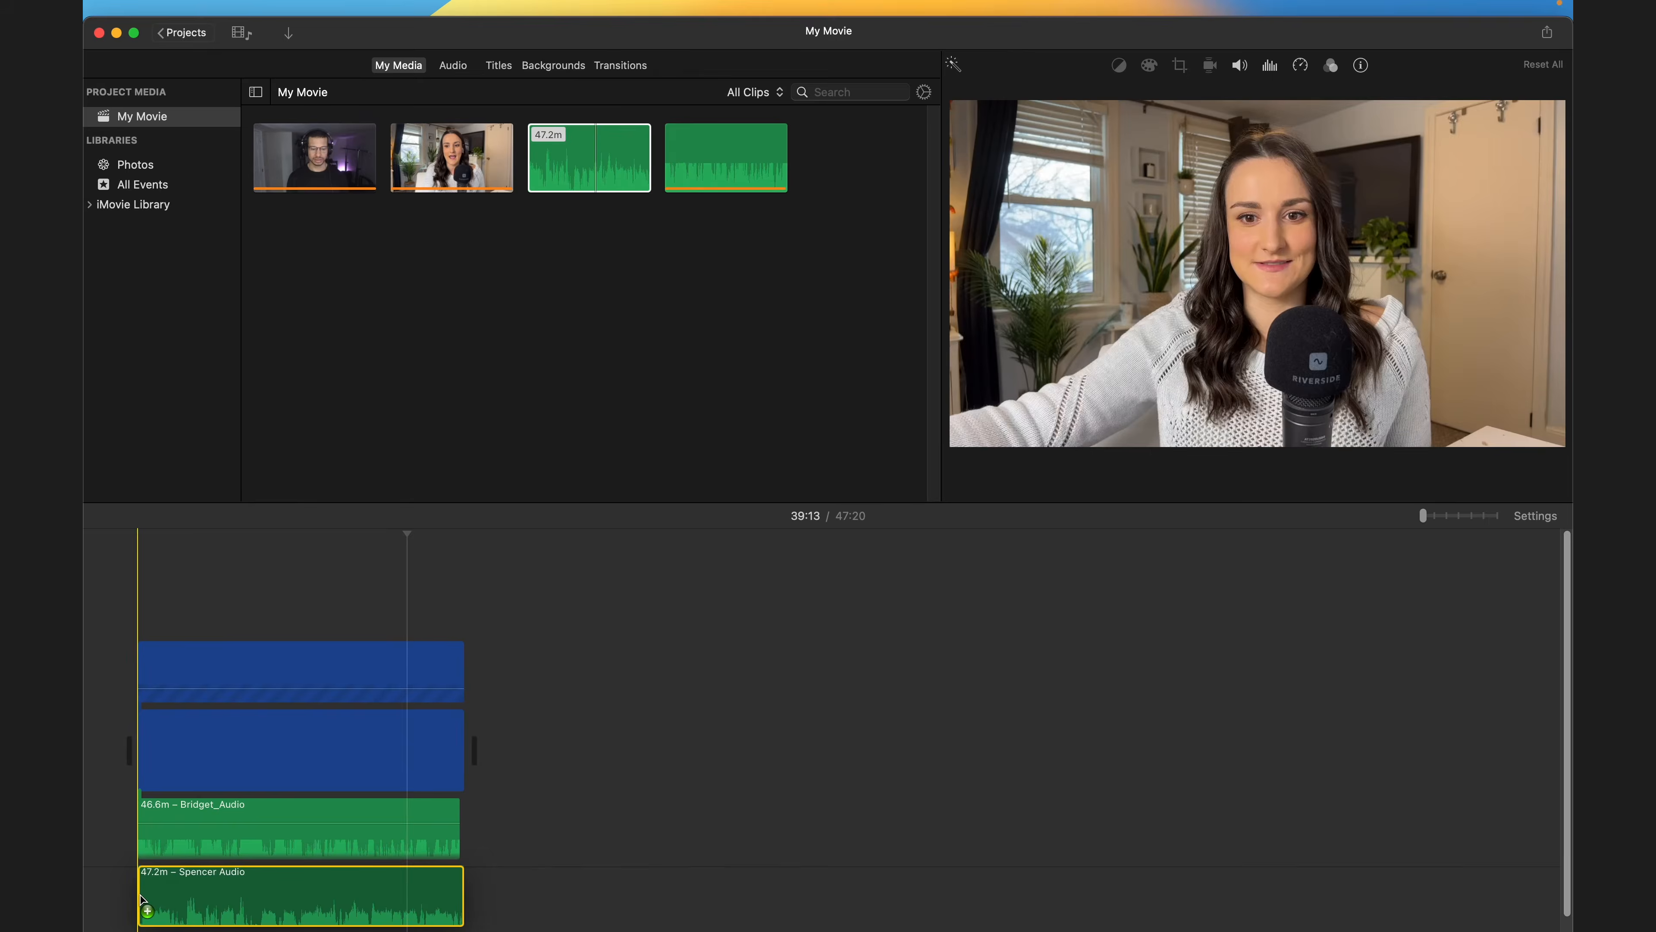
# - Detach the audio from Spencer's overlay clip and delete the duplicate Spencer audio clip
pyautogui.rightClick(325, 652)
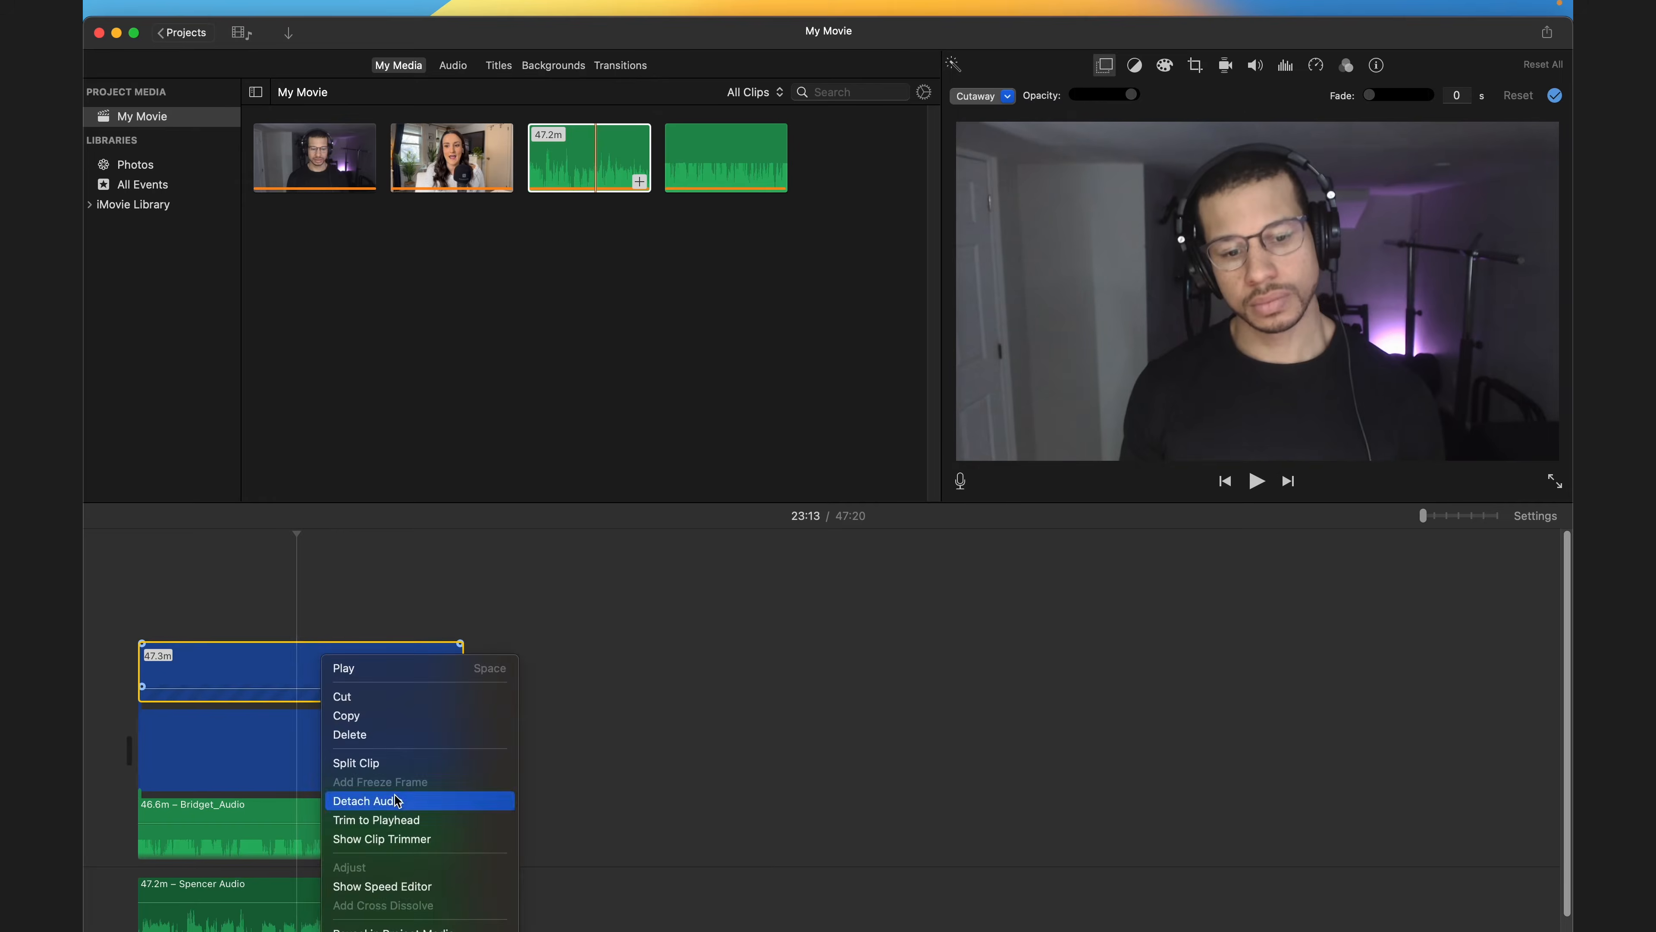
pyautogui.click(375, 796)
pyautogui.click(373, 900)
pyautogui.press('Delete')
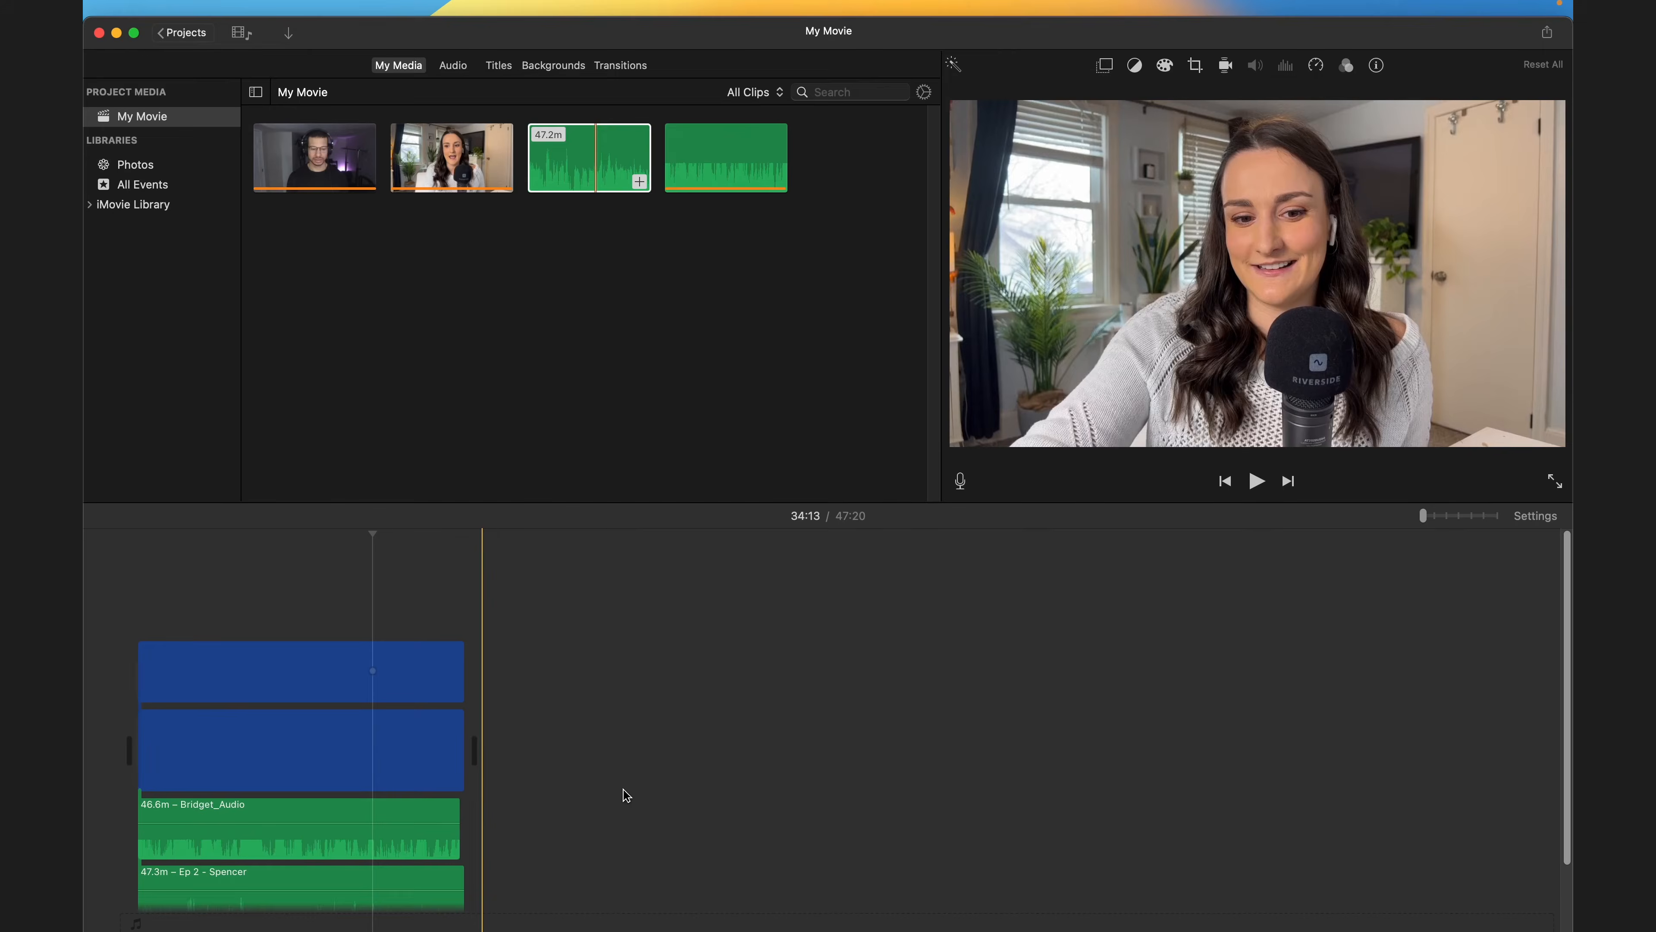
# - Set Spencer's overlay clip to Split Screen with position Right
pyautogui.click(372, 672)
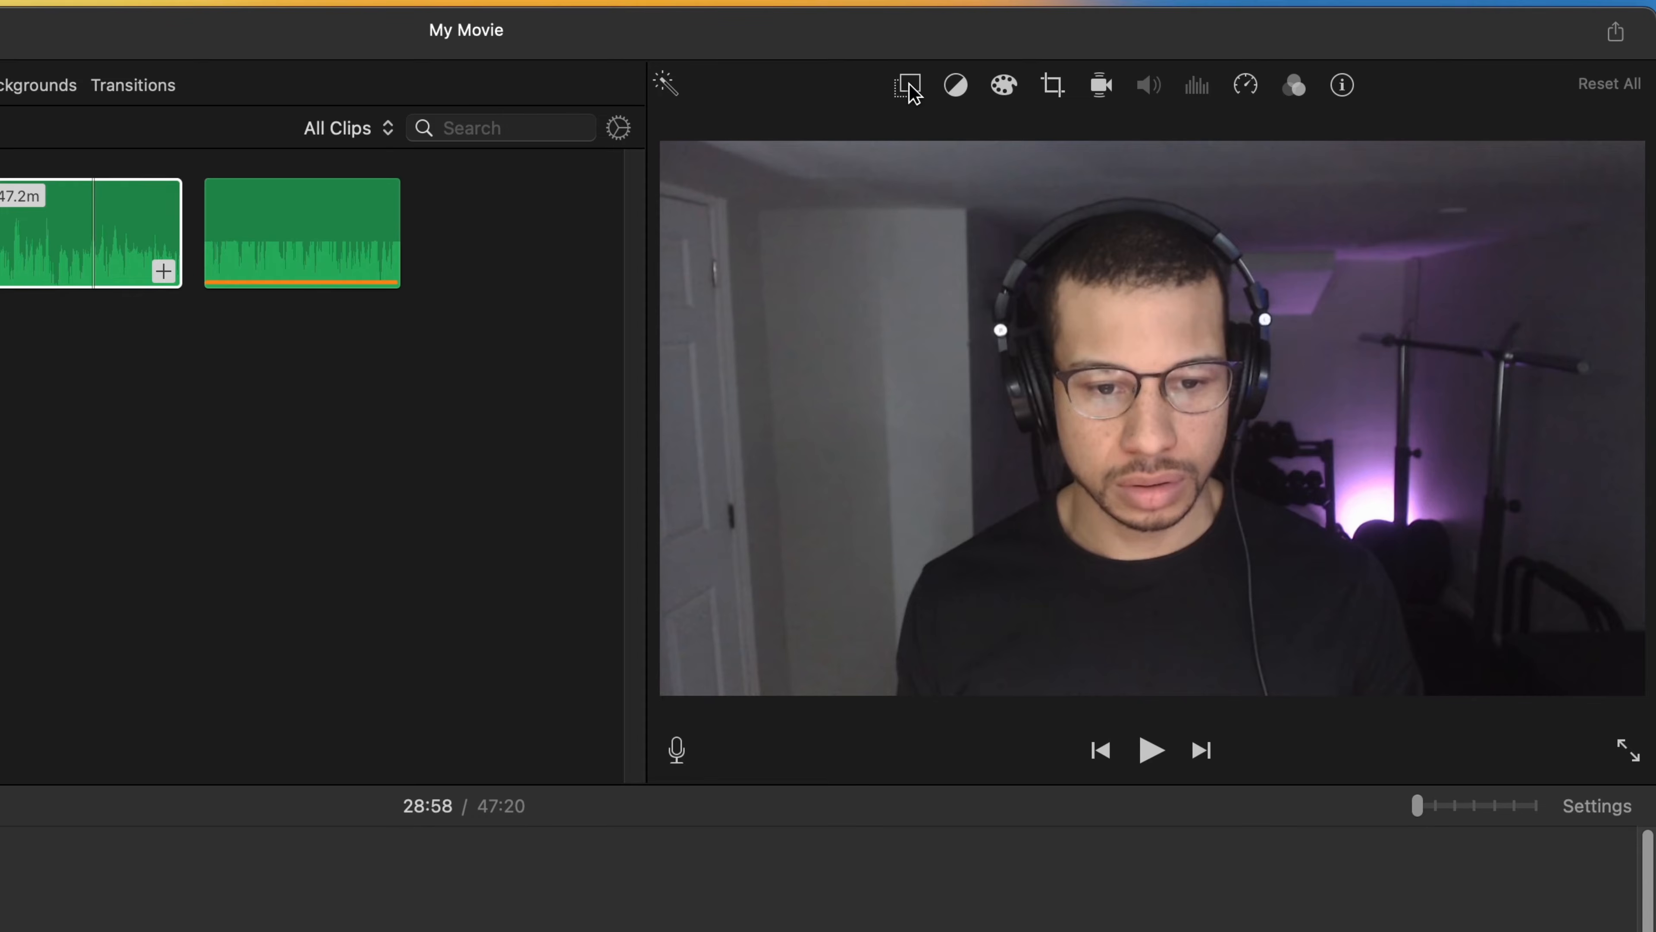
pyautogui.click(909, 88)
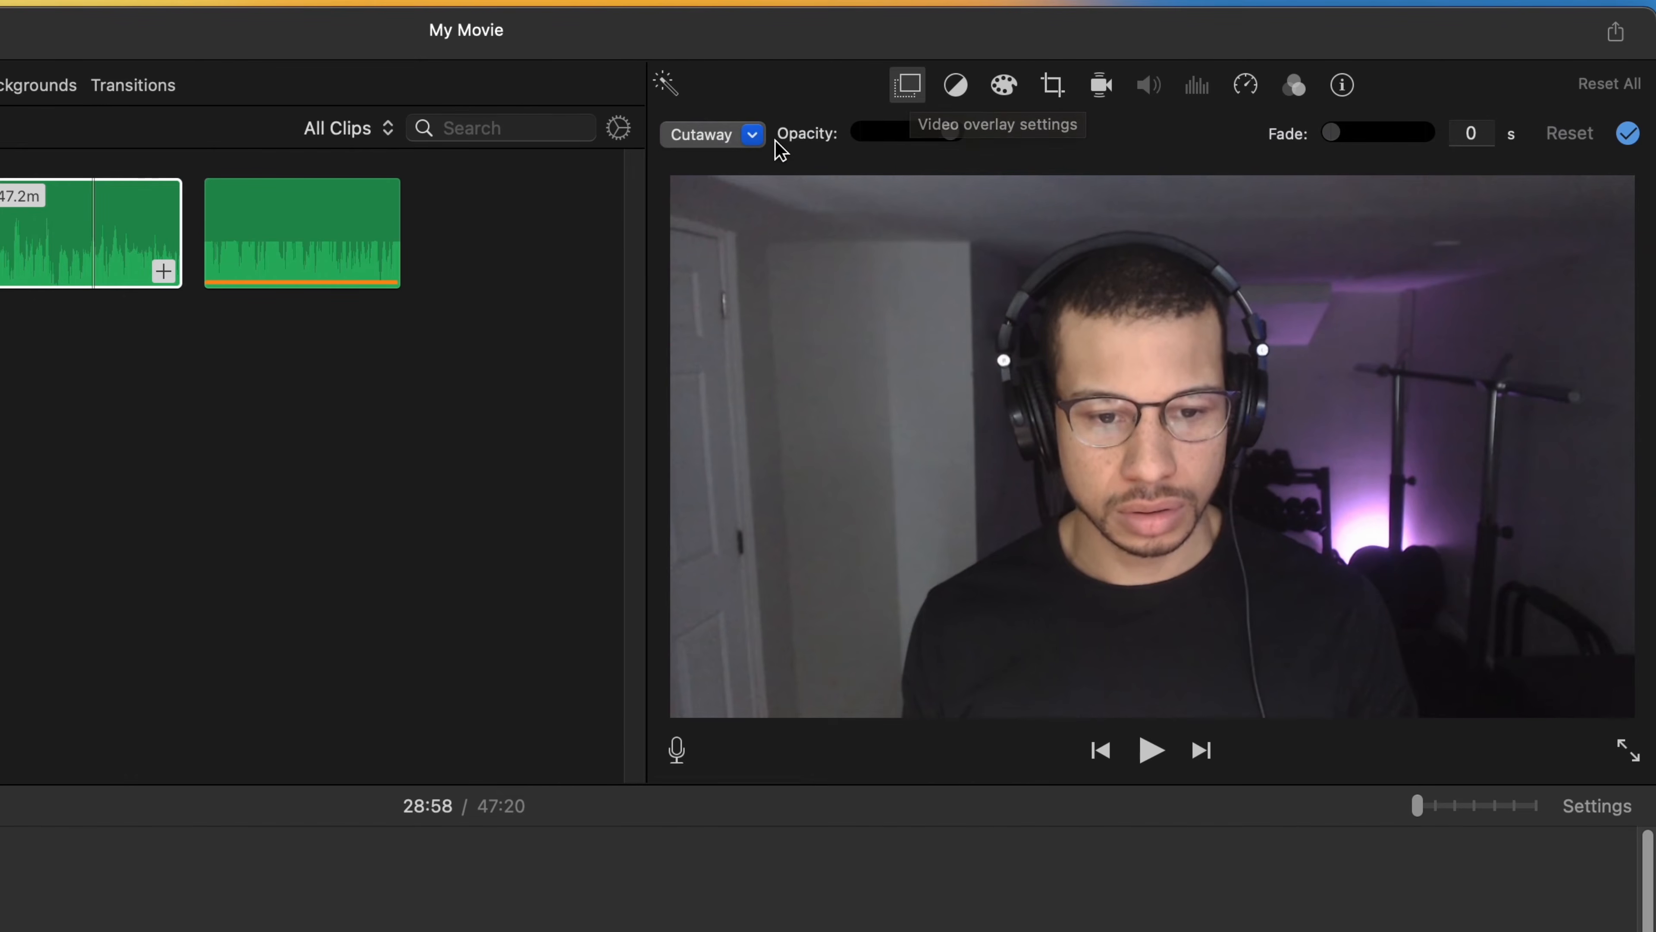
pyautogui.click(753, 136)
pyautogui.click(758, 226)
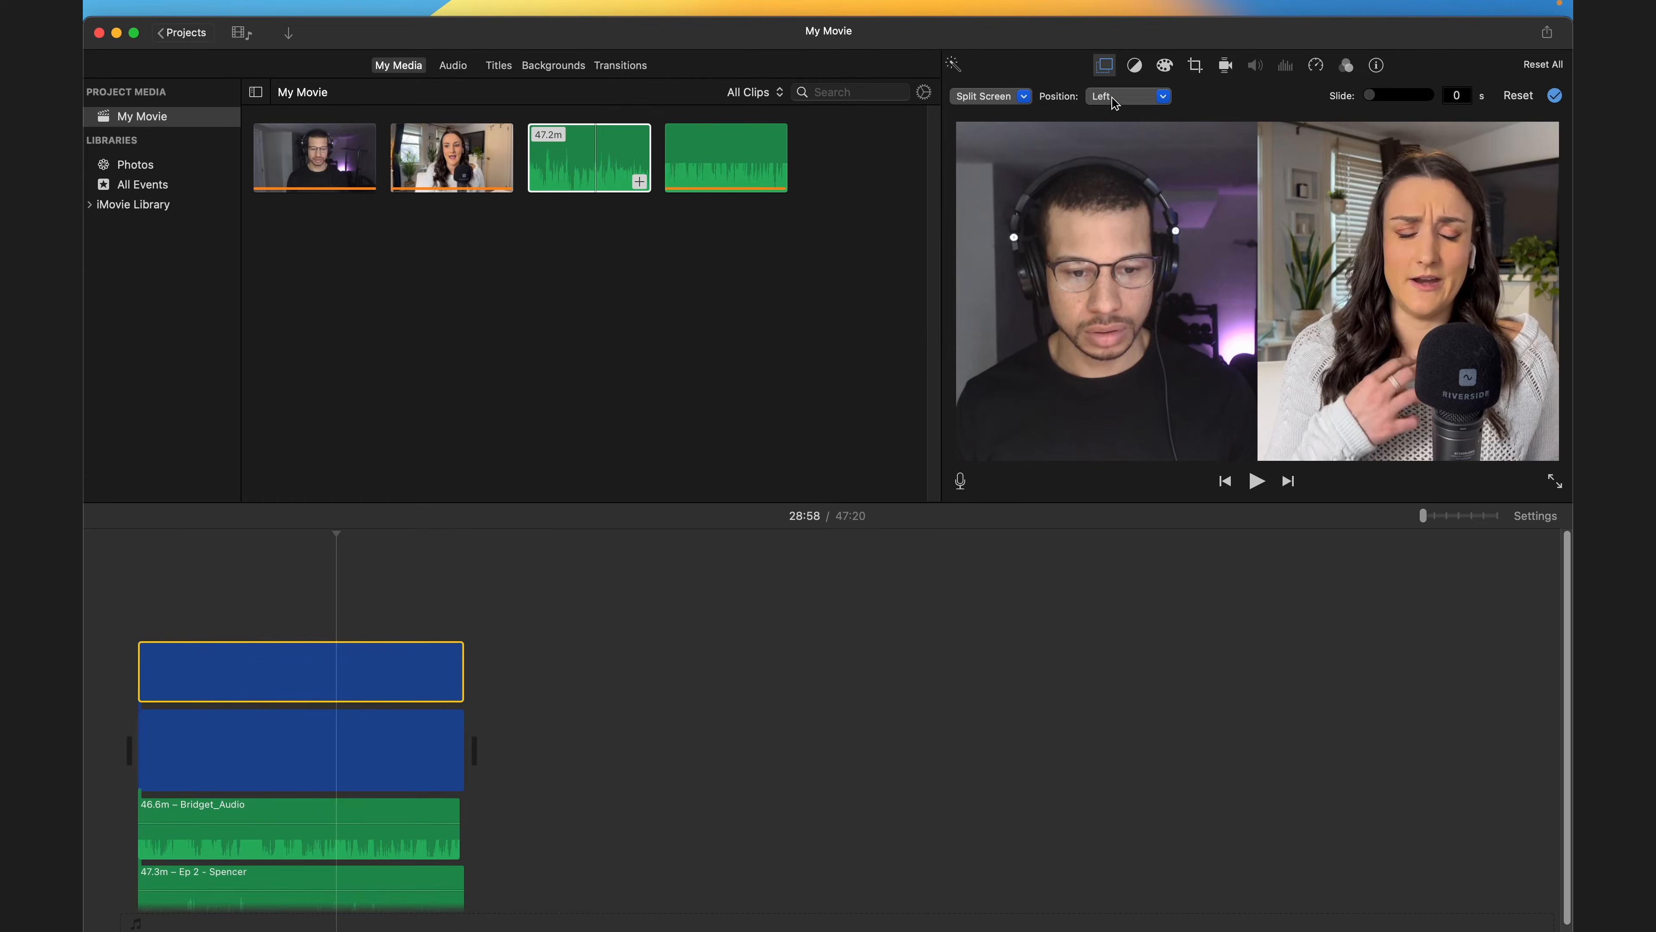
pyautogui.click(1164, 97)
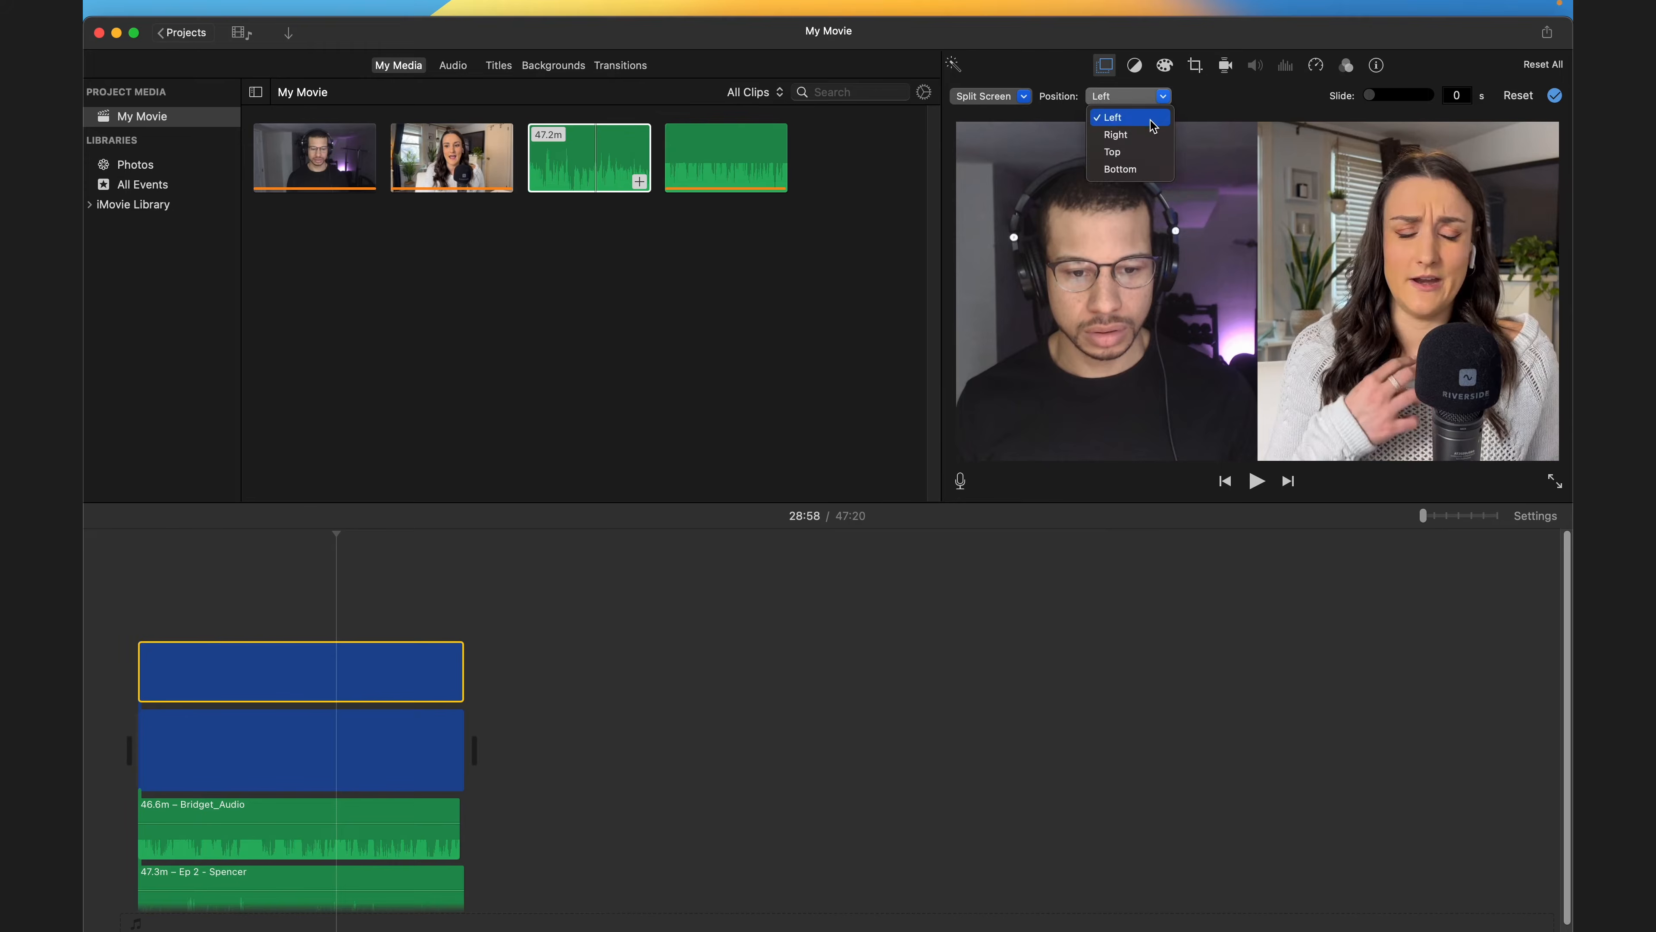
pyautogui.click(1147, 135)
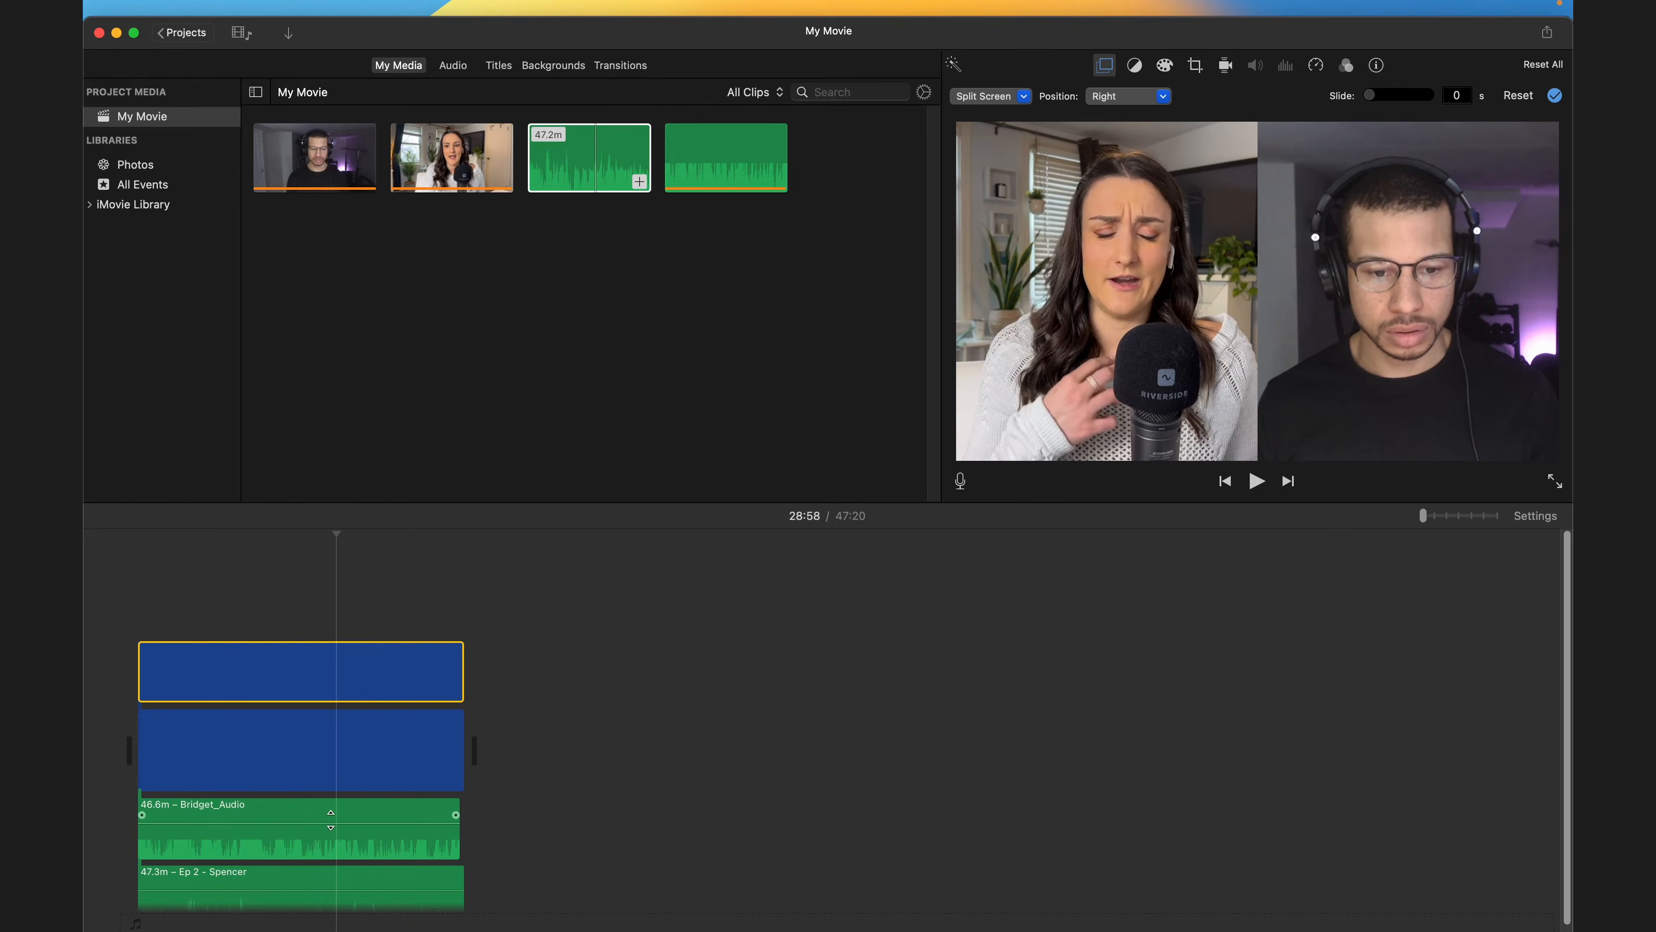
# - Turn on automatic loudness improvement for Bridget's audio clip
pyautogui.click(333, 808)
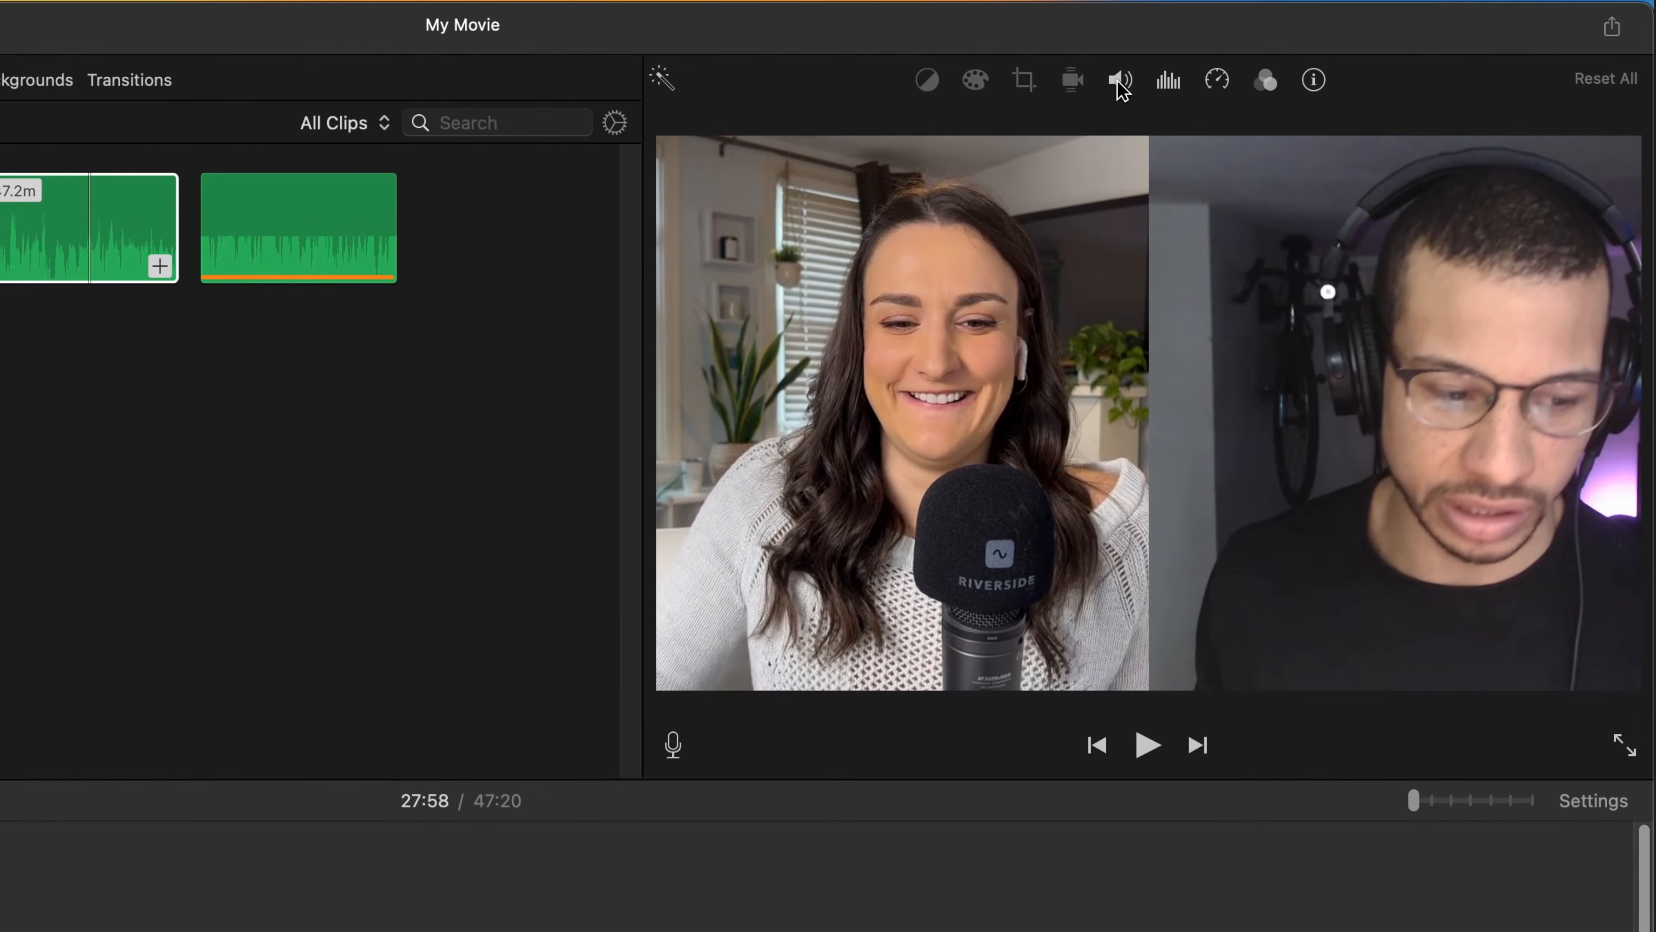
pyautogui.click(1120, 81)
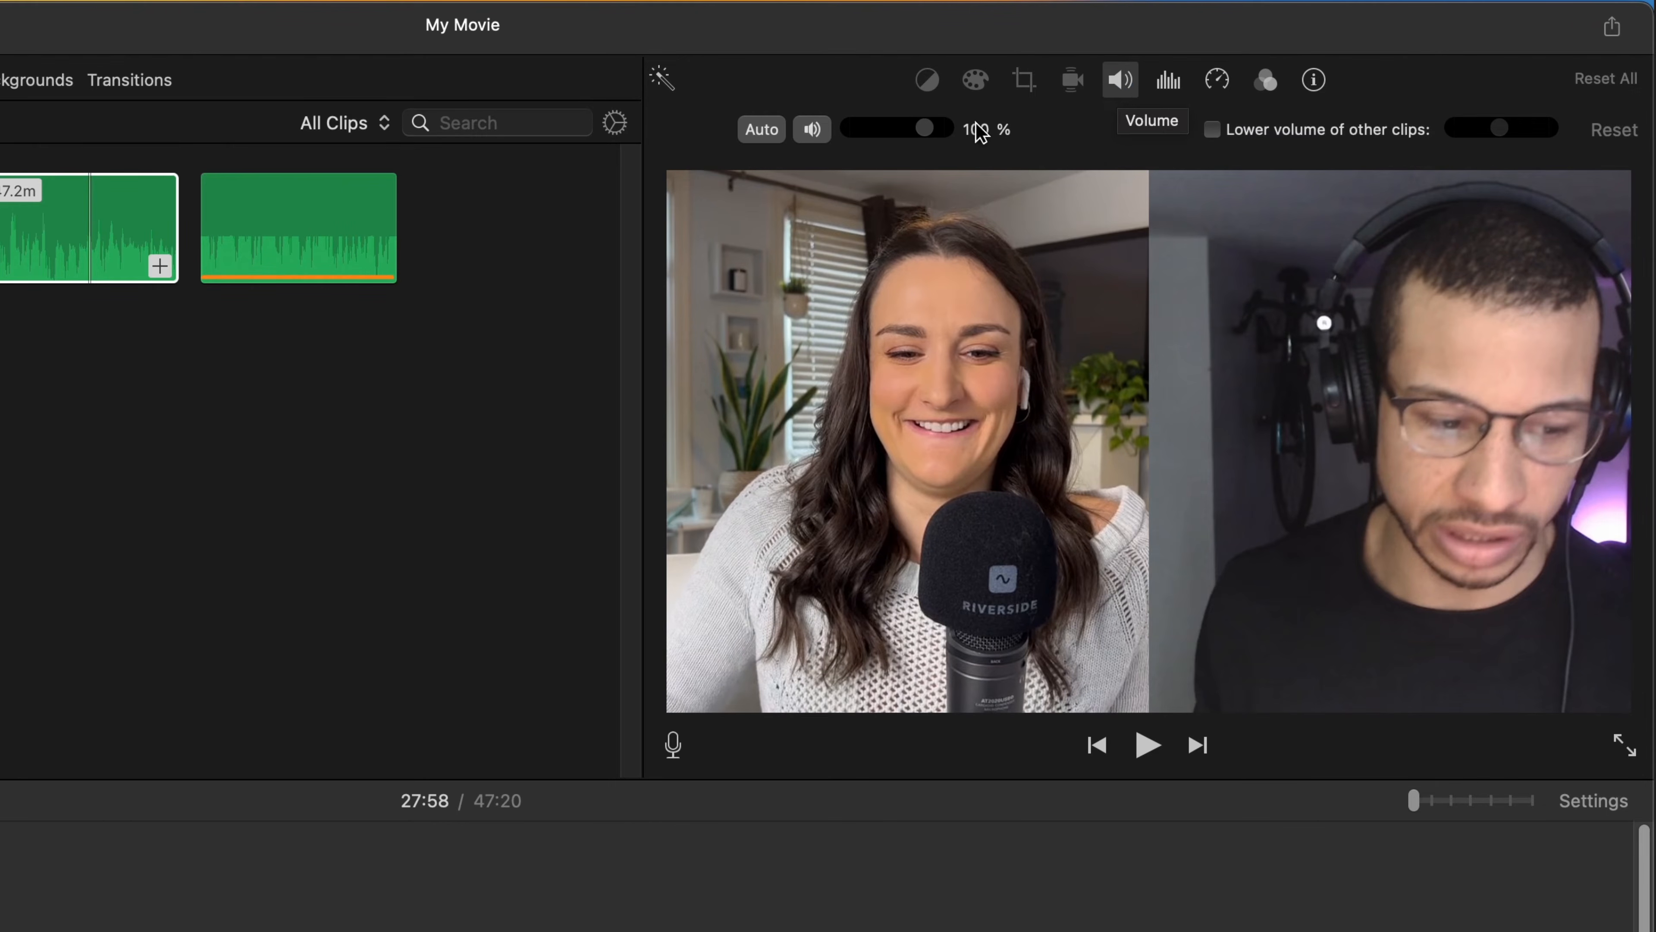
pyautogui.click(768, 136)
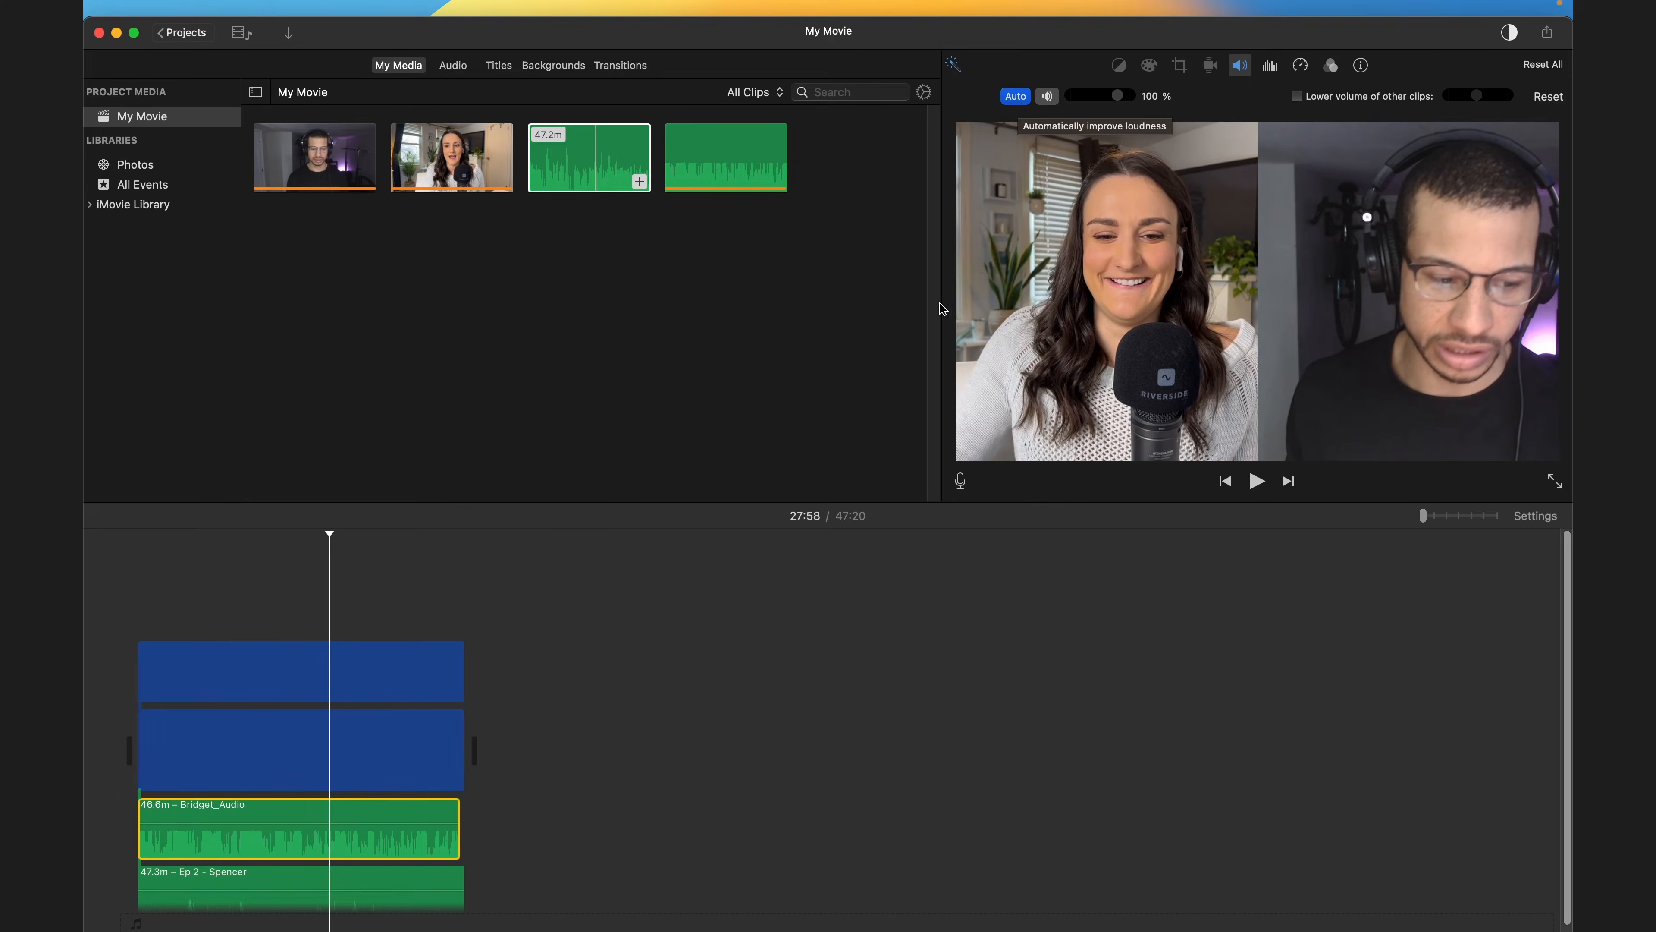
# - Open the noise reduction and equalizer settings for Spencer's audio clip
pyautogui.click(289, 887)
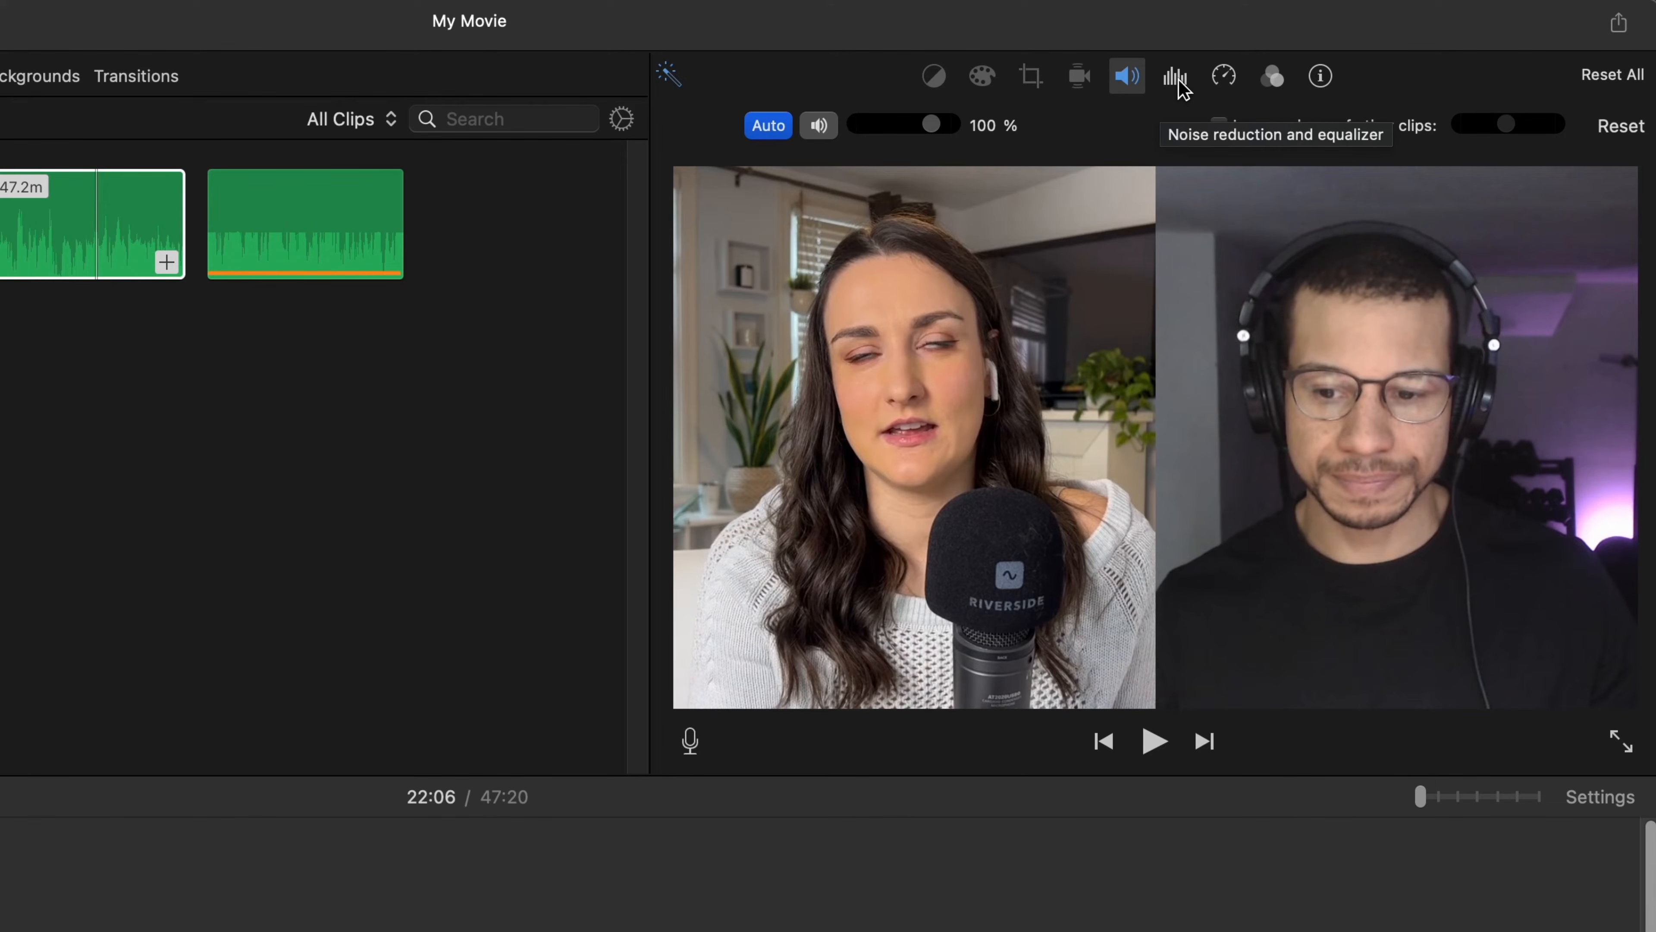
pyautogui.click(1176, 77)
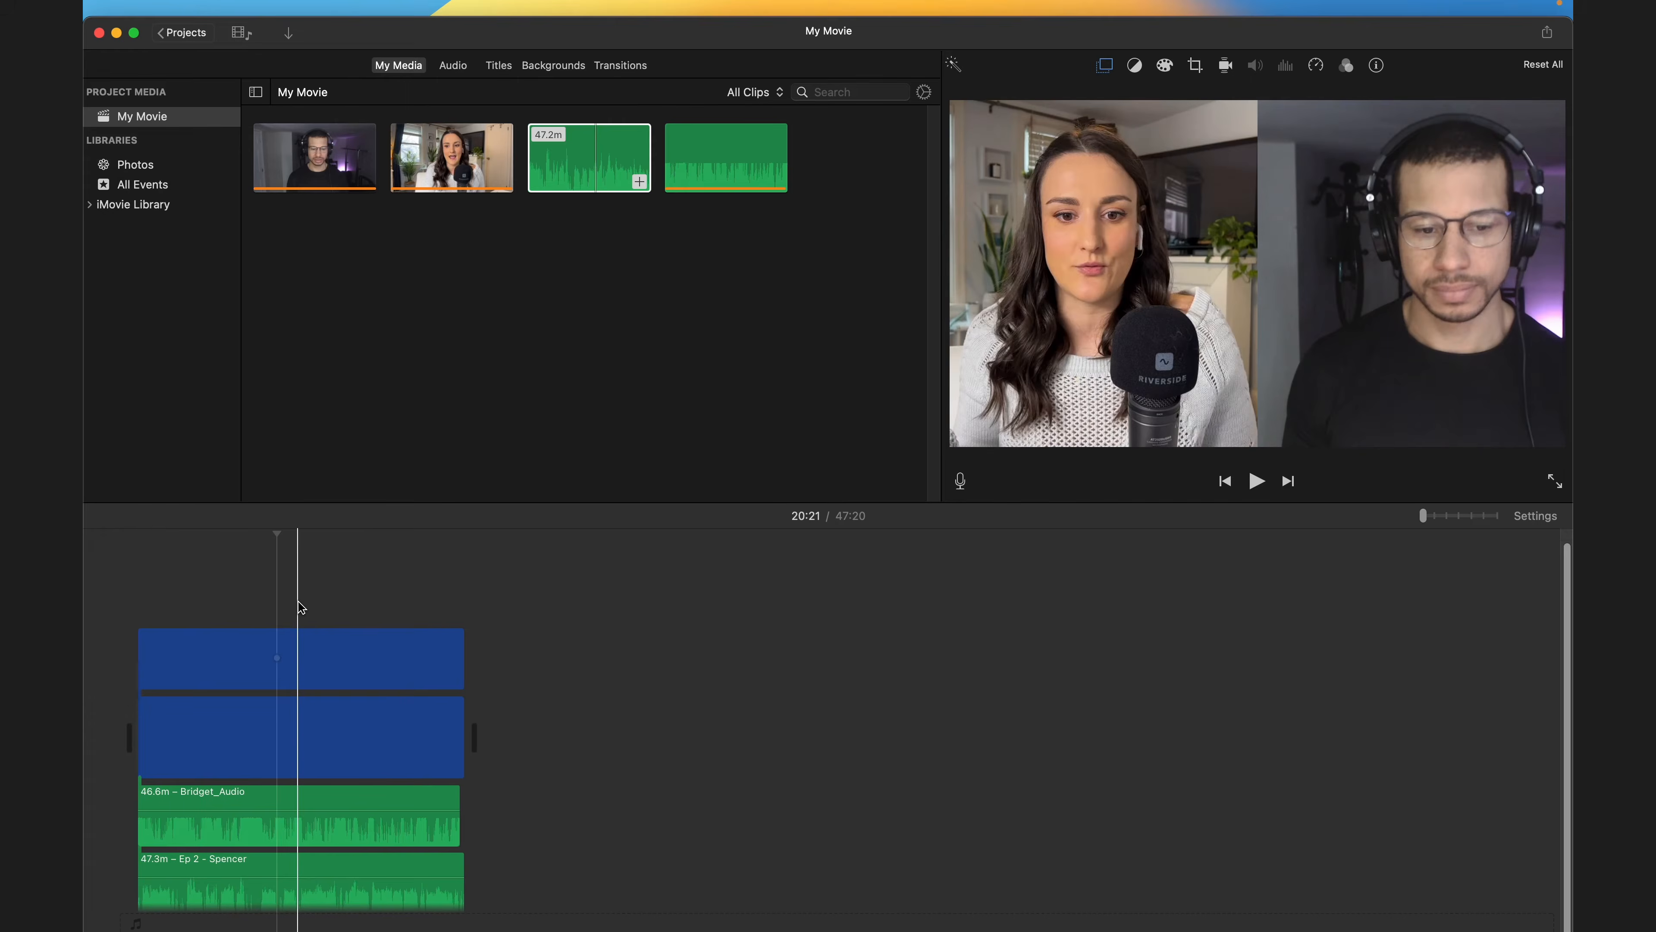
# - Split all four video and audio clips together at the 14:06 playhead position
pyautogui.click(277, 594)
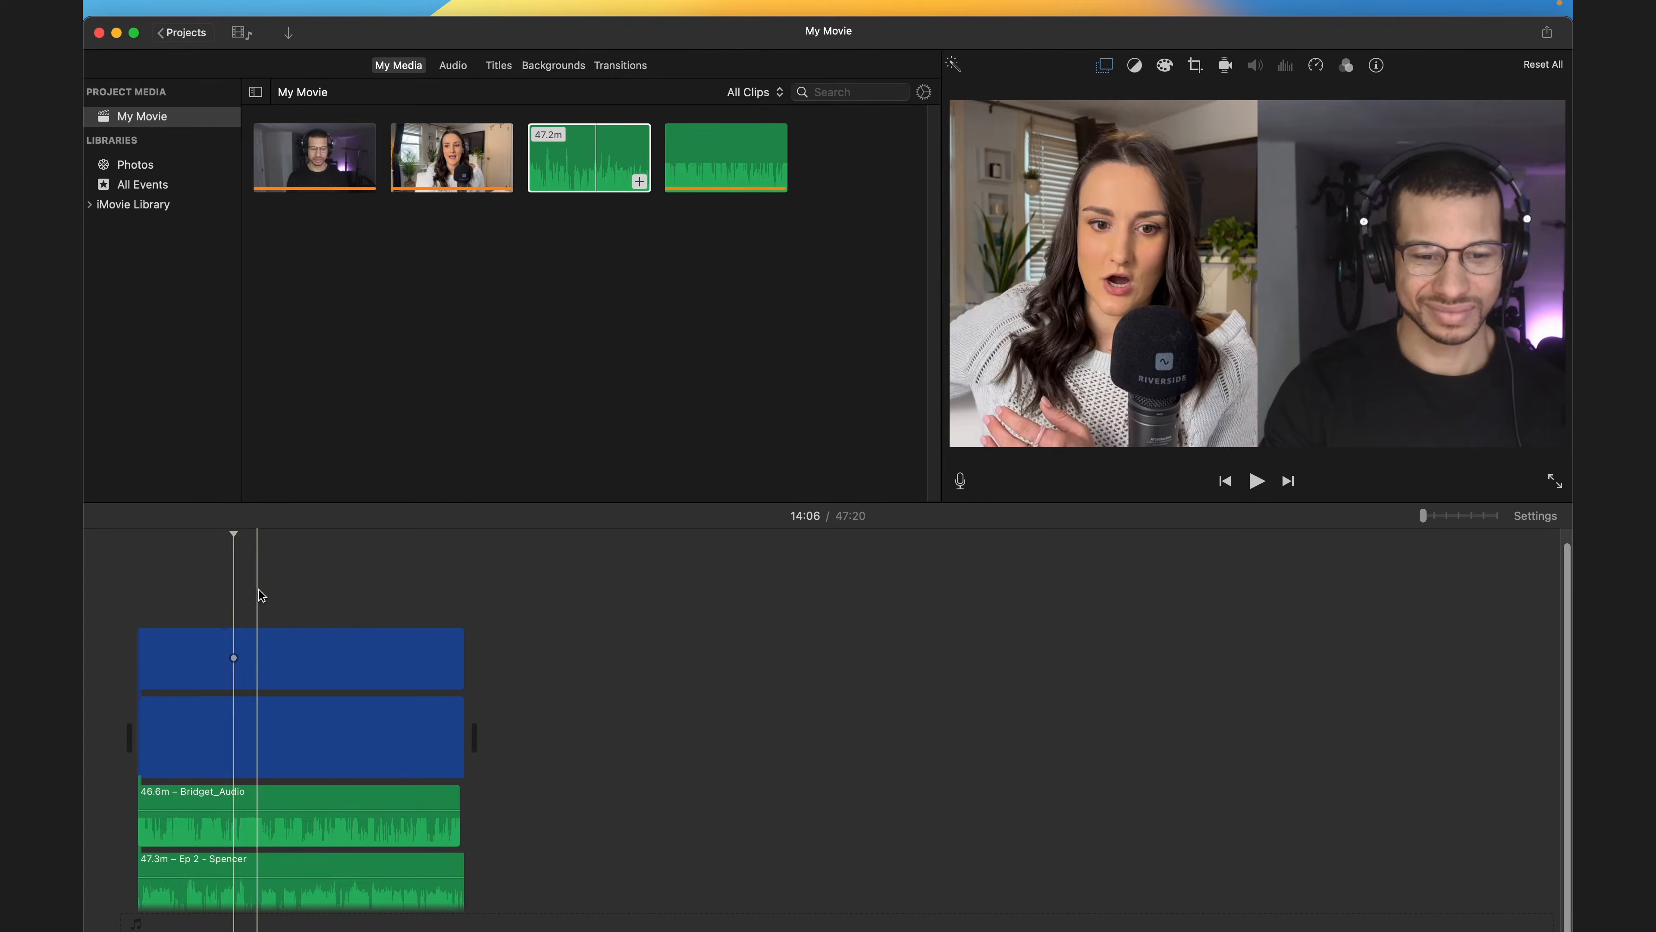
pyautogui.moveTo(260, 588); pyautogui.dragTo(226, 914)
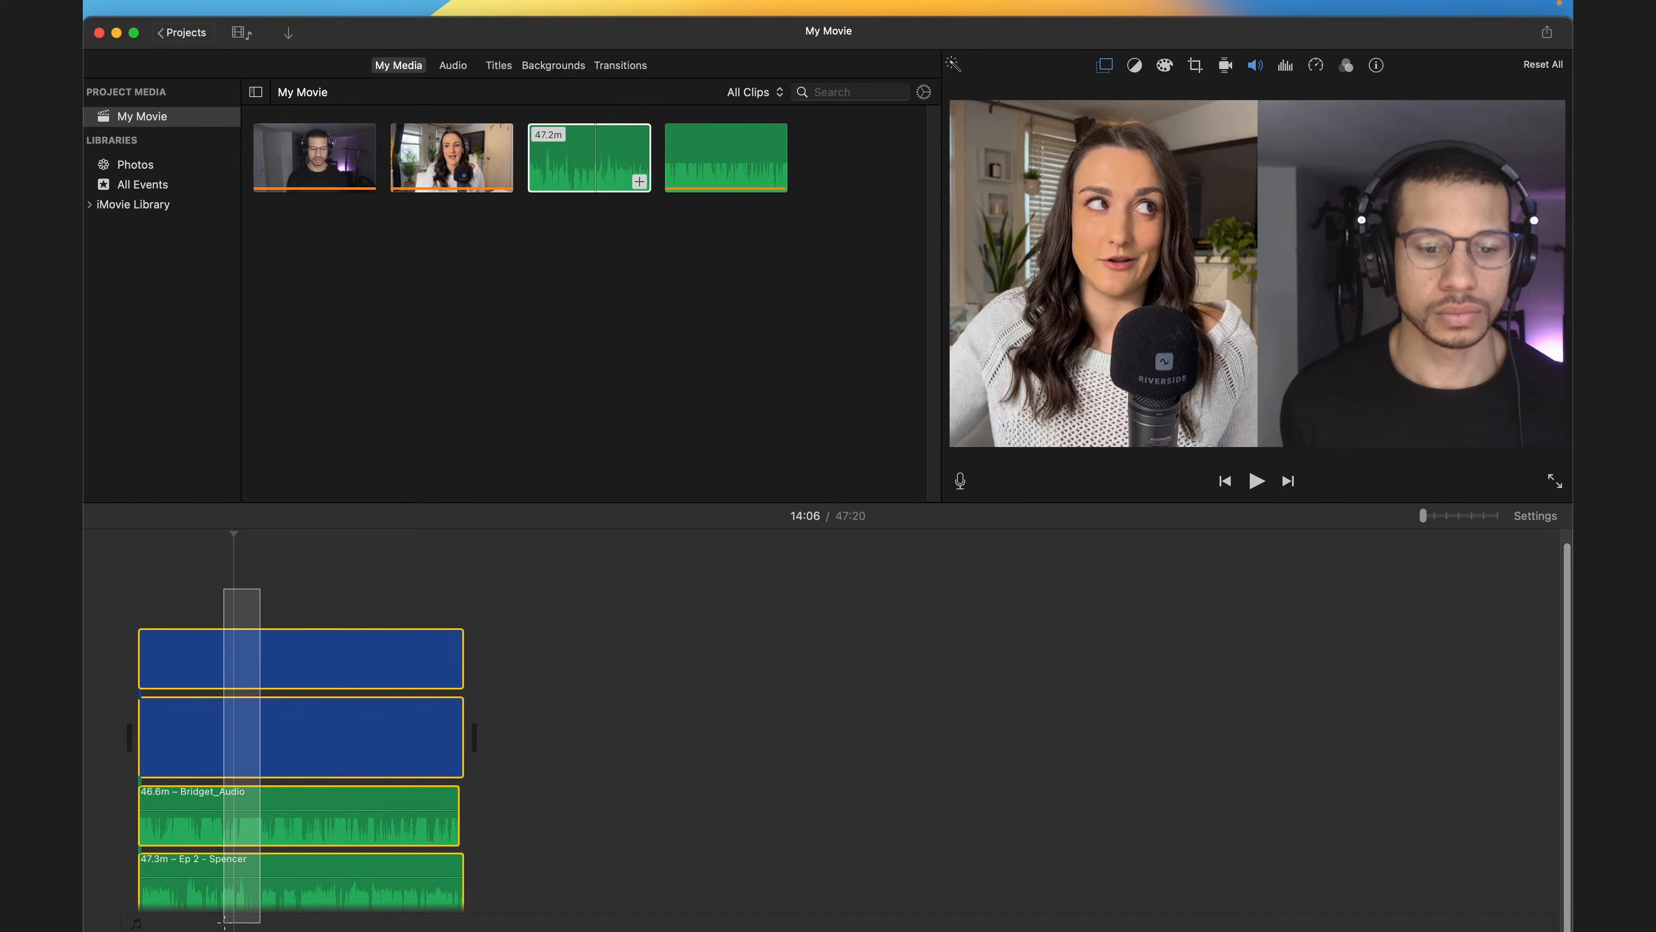
pyautogui.rightClick(236, 683)
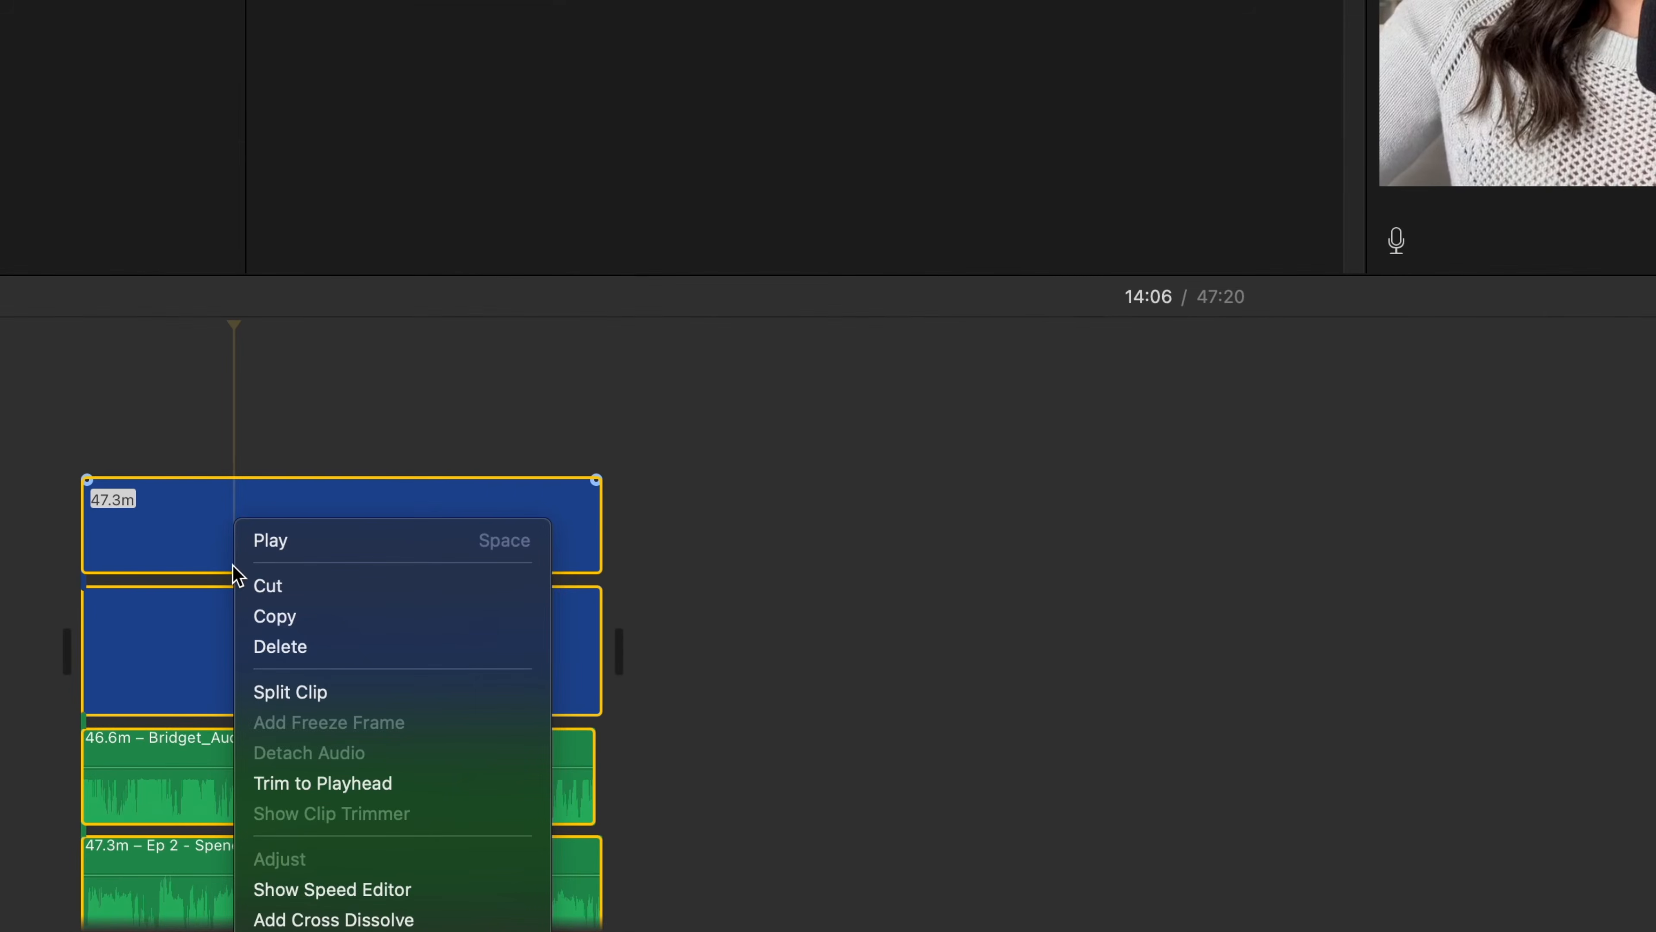
pyautogui.click(295, 696)
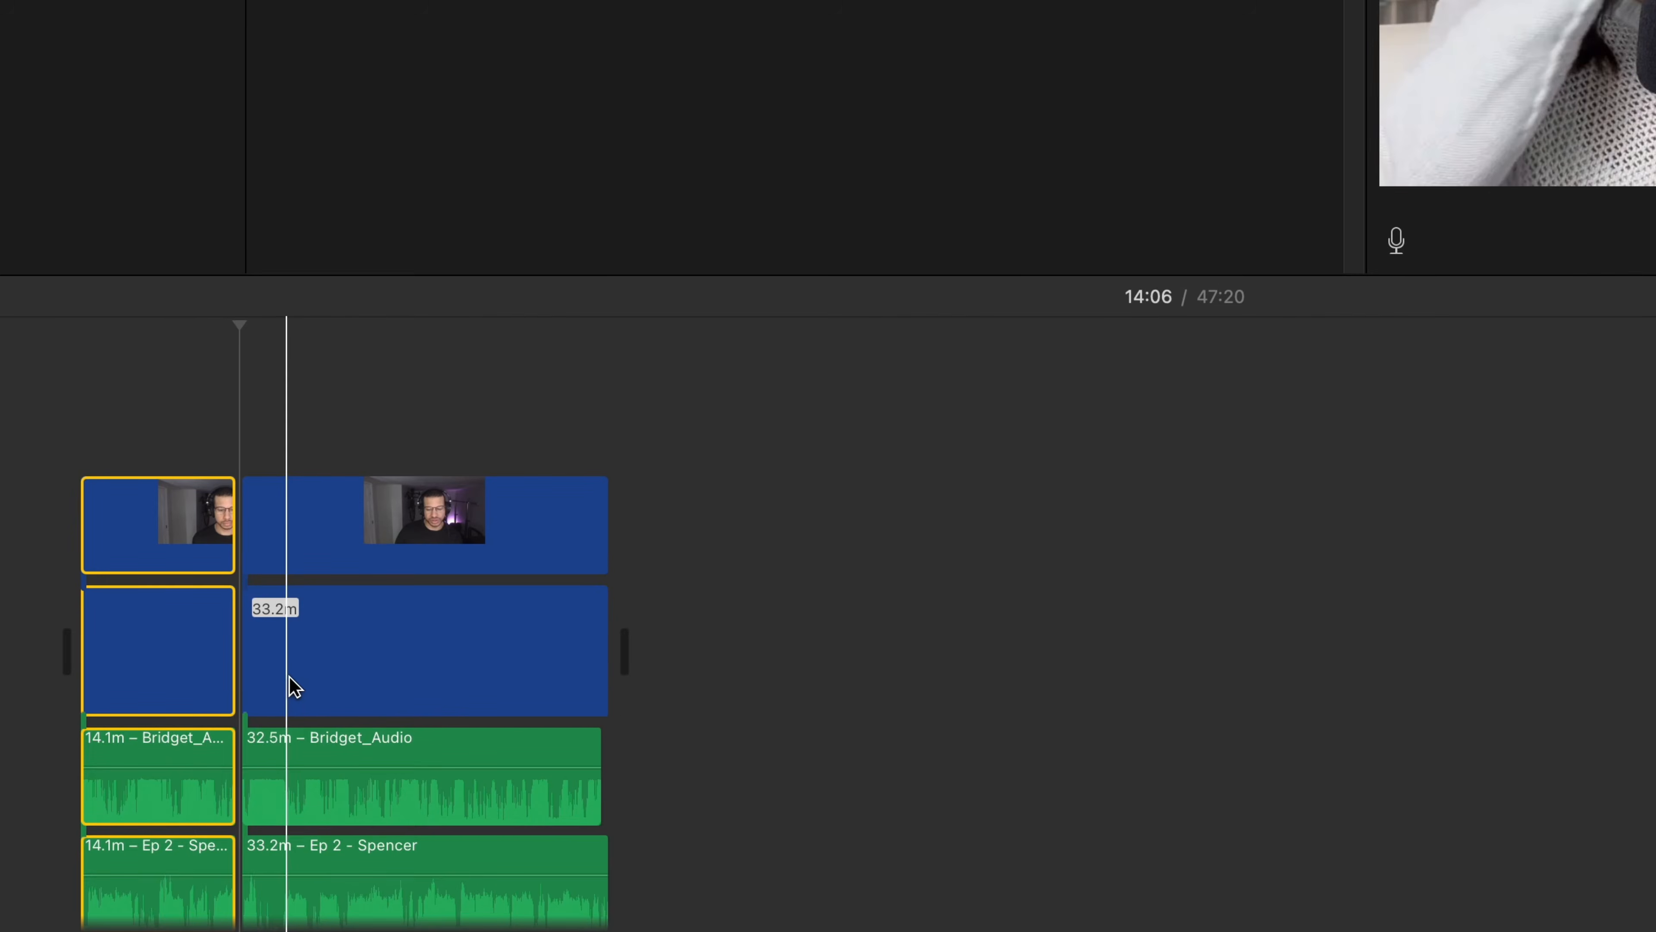
# - Split all clips again at 18:29 and delete the segment between the two cuts
pyautogui.click(289, 683)
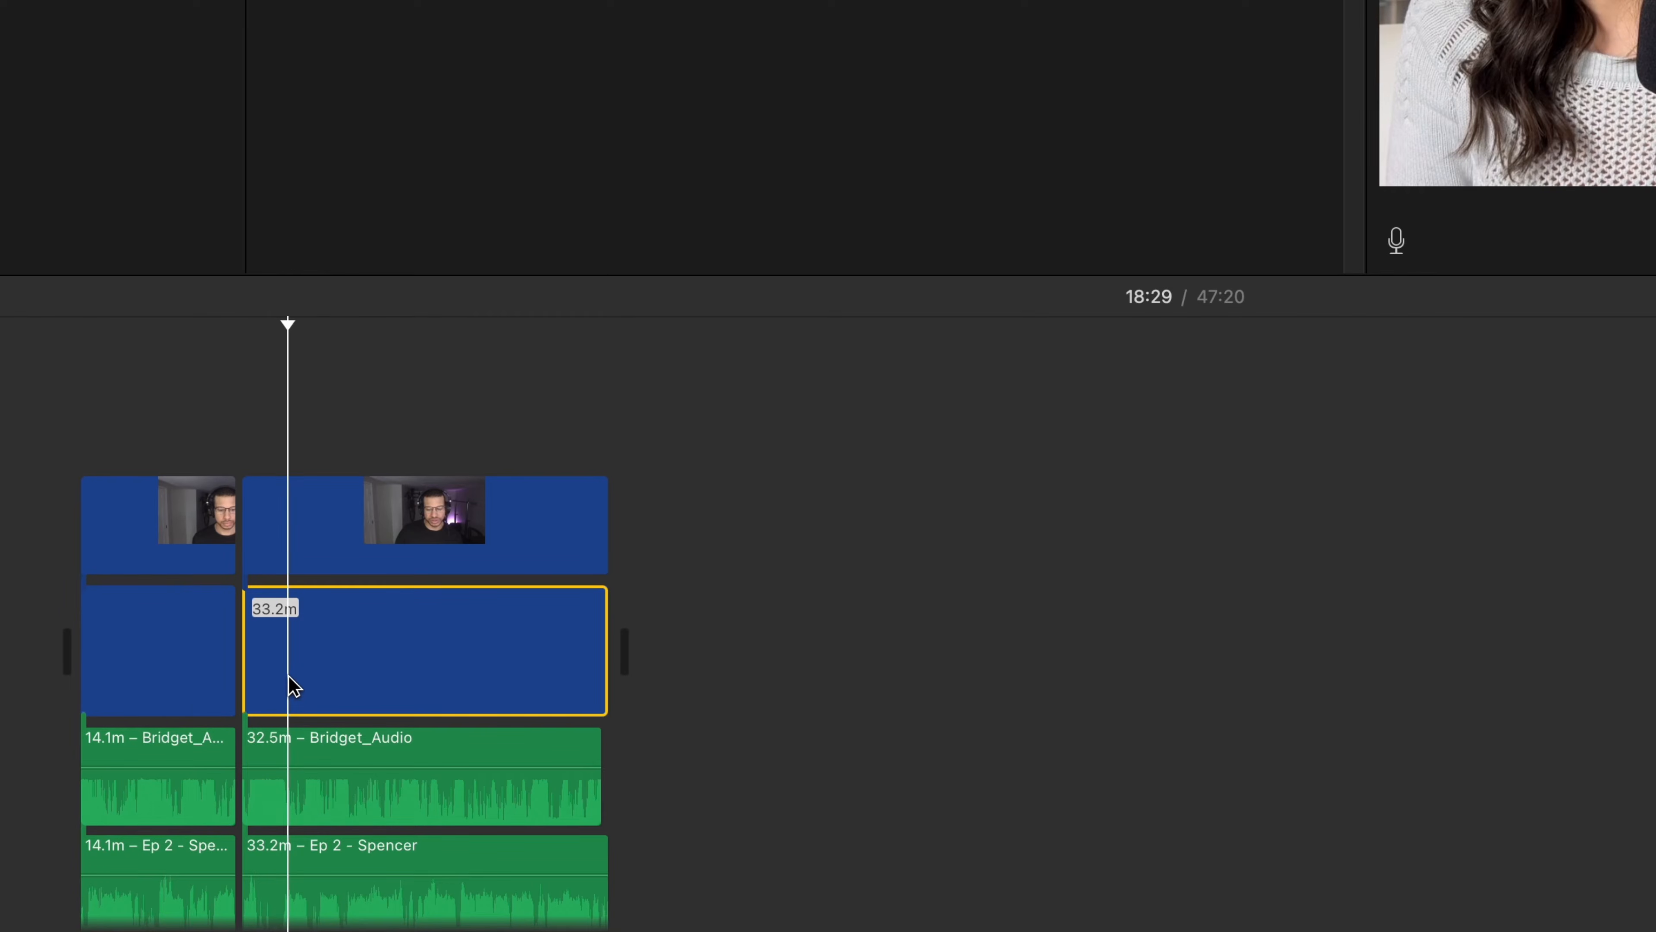
pyautogui.moveTo(318, 425); pyautogui.dragTo(311, 900)
pyautogui.rightClick(293, 526)
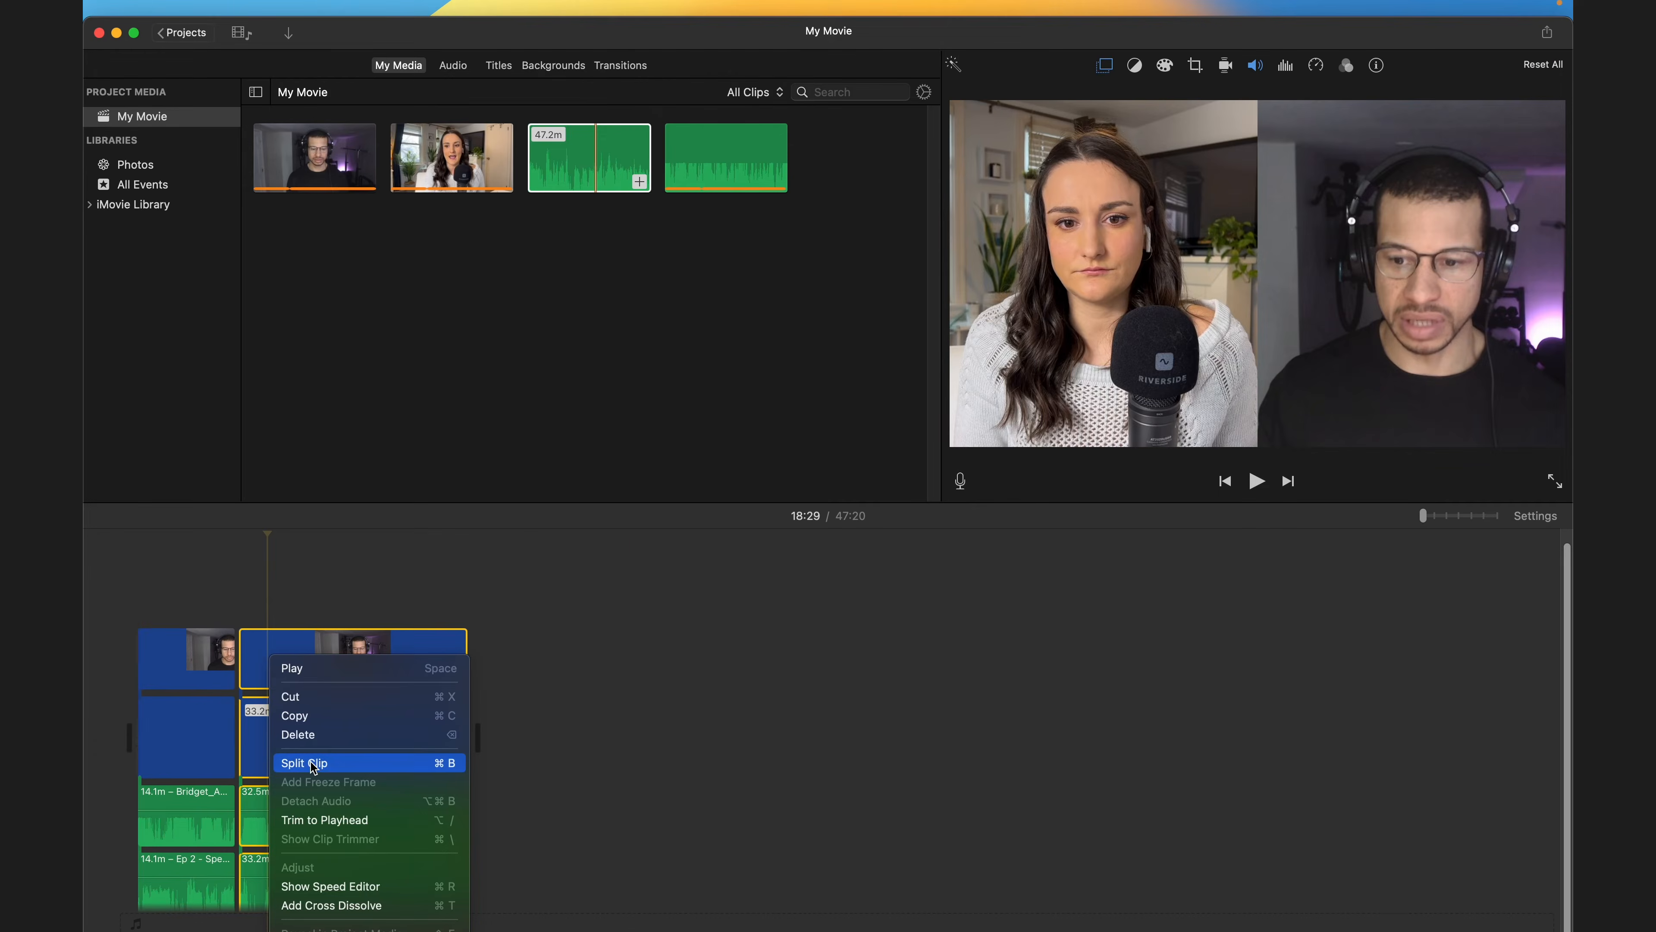
pyautogui.click(307, 763)
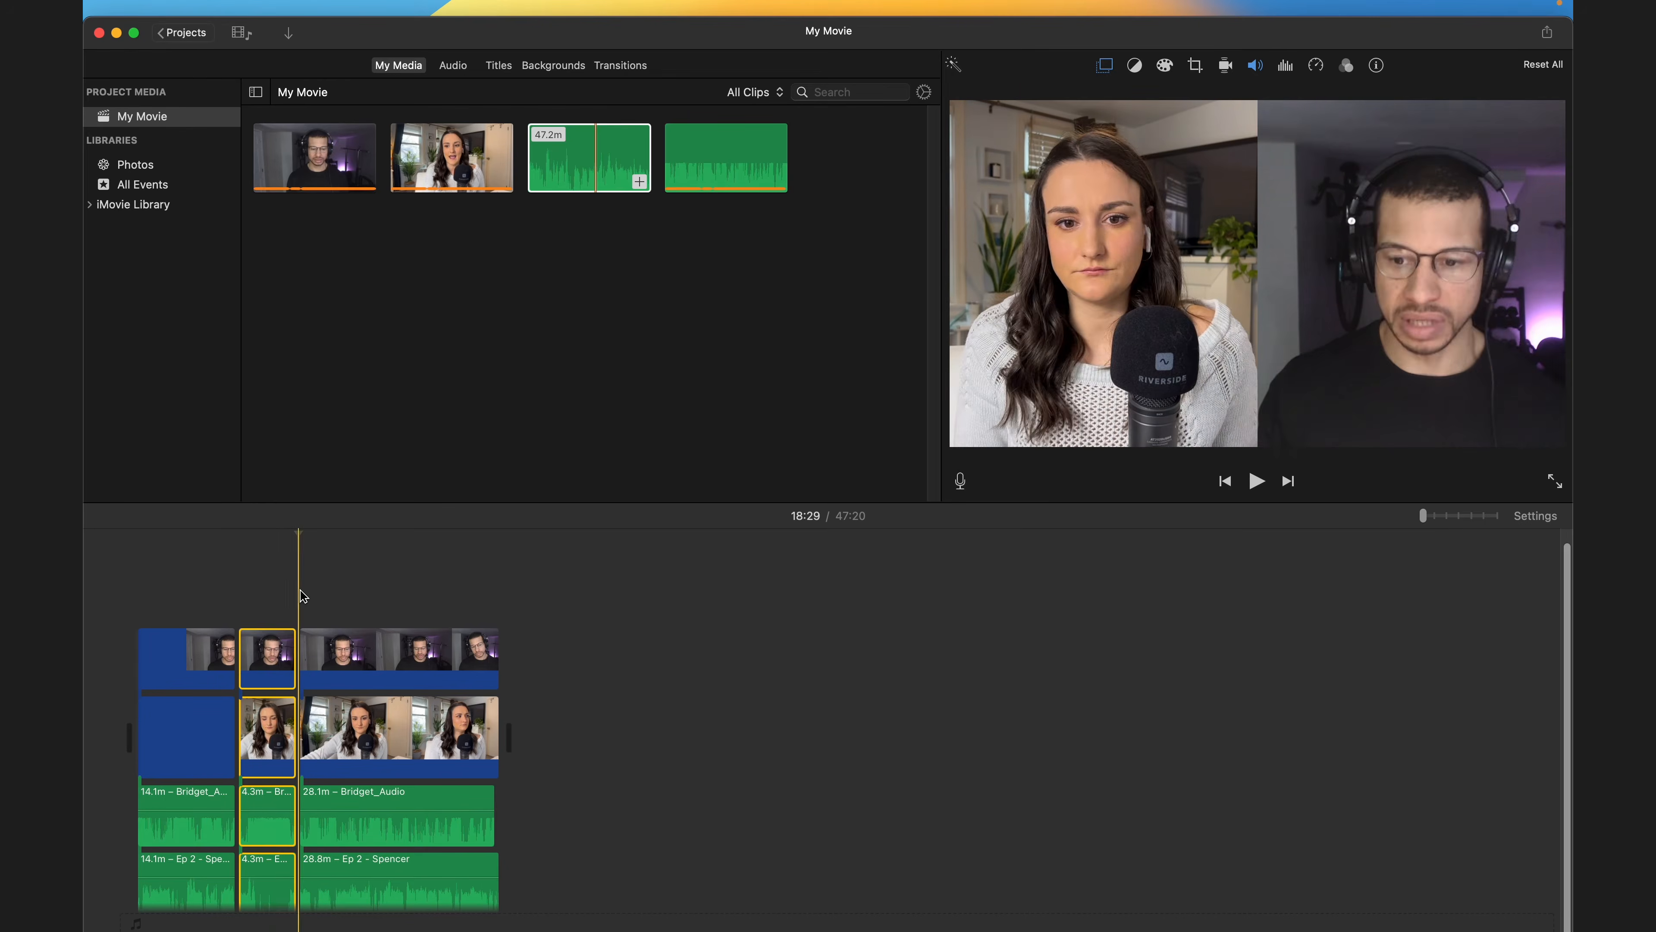
pyautogui.press('Delete')
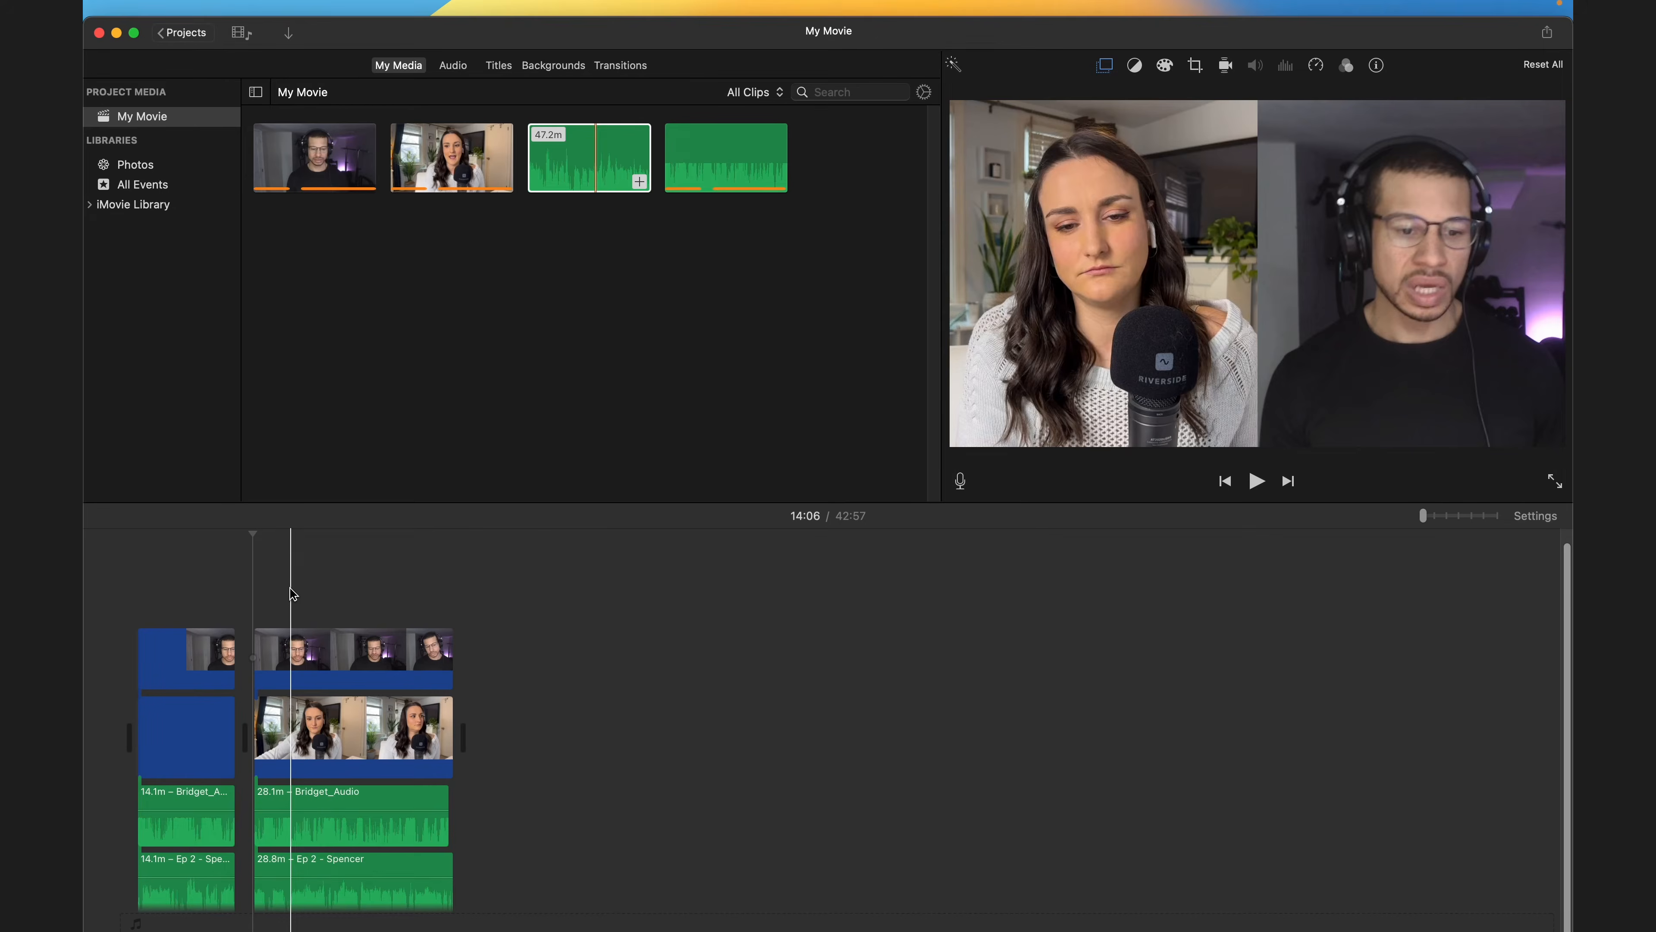
# - Import Podcast Intro .mov from the Assets folder and place it at the start of the timeline
pyautogui.moveTo(150, 7)
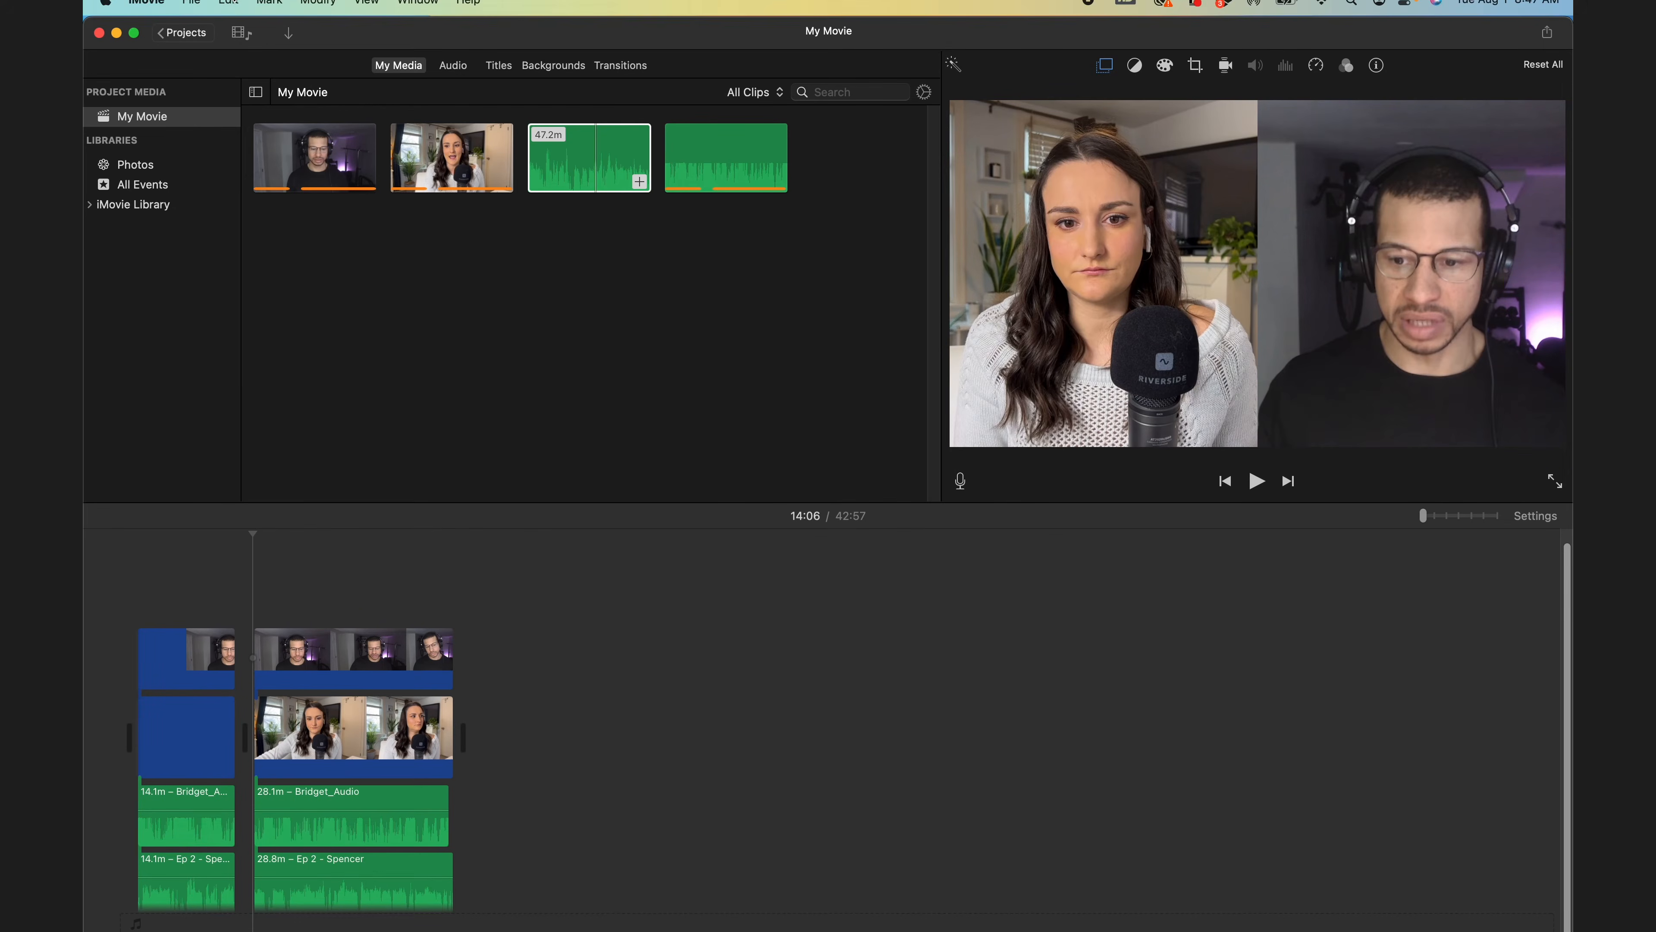
pyautogui.click(193, 7)
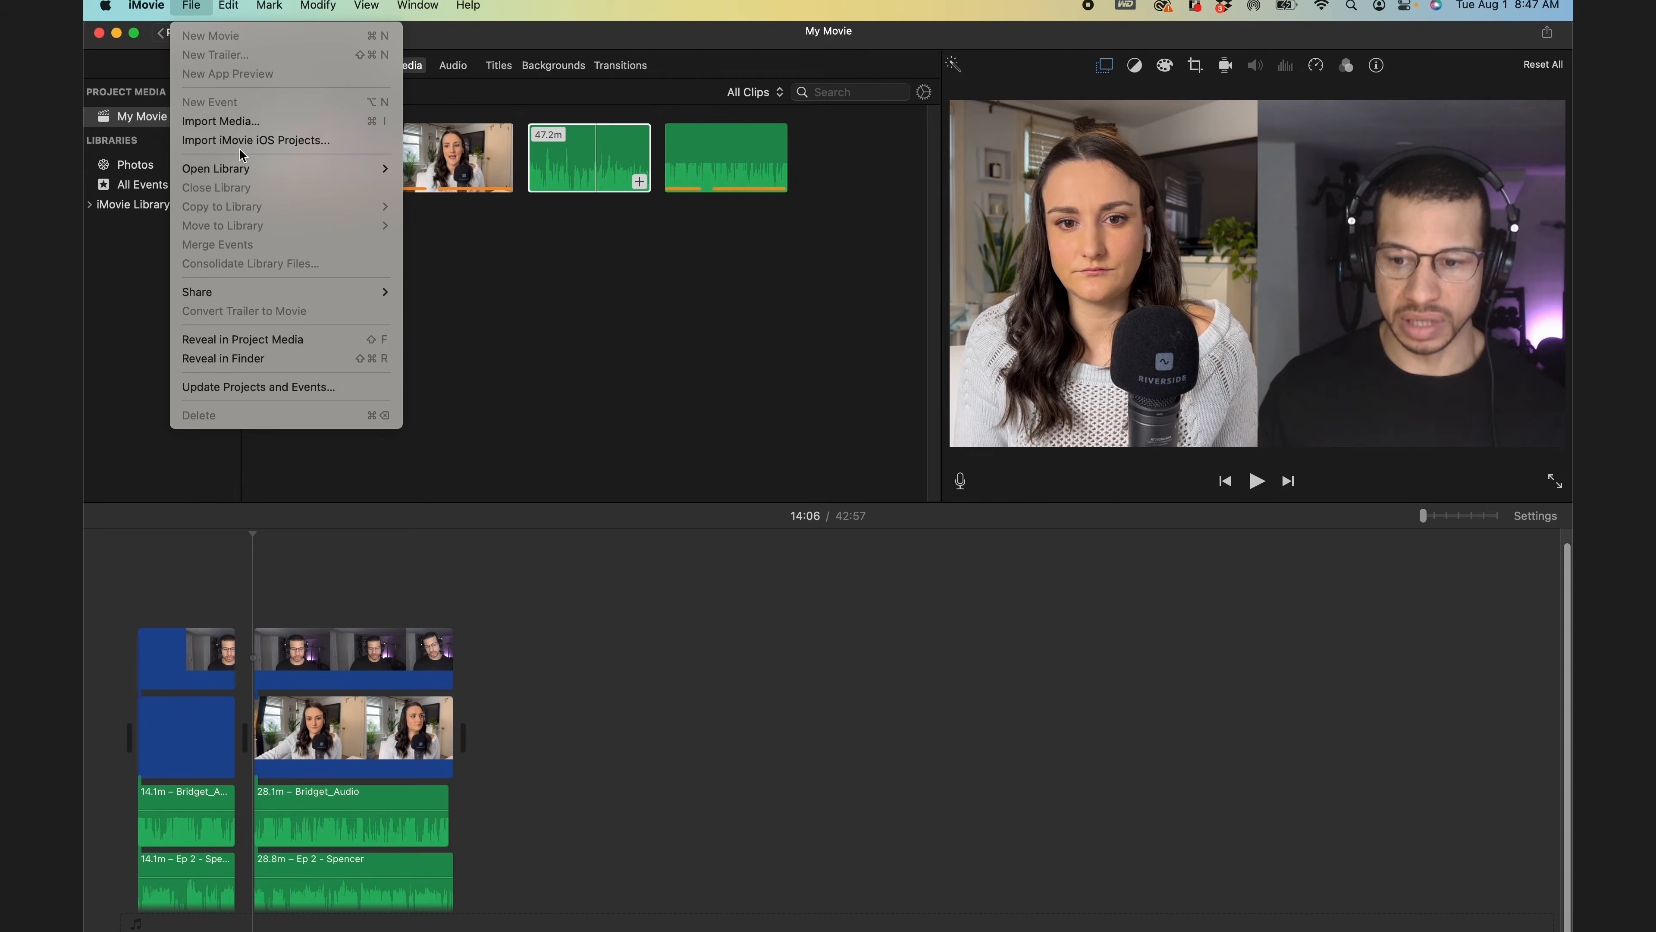
pyautogui.click(241, 124)
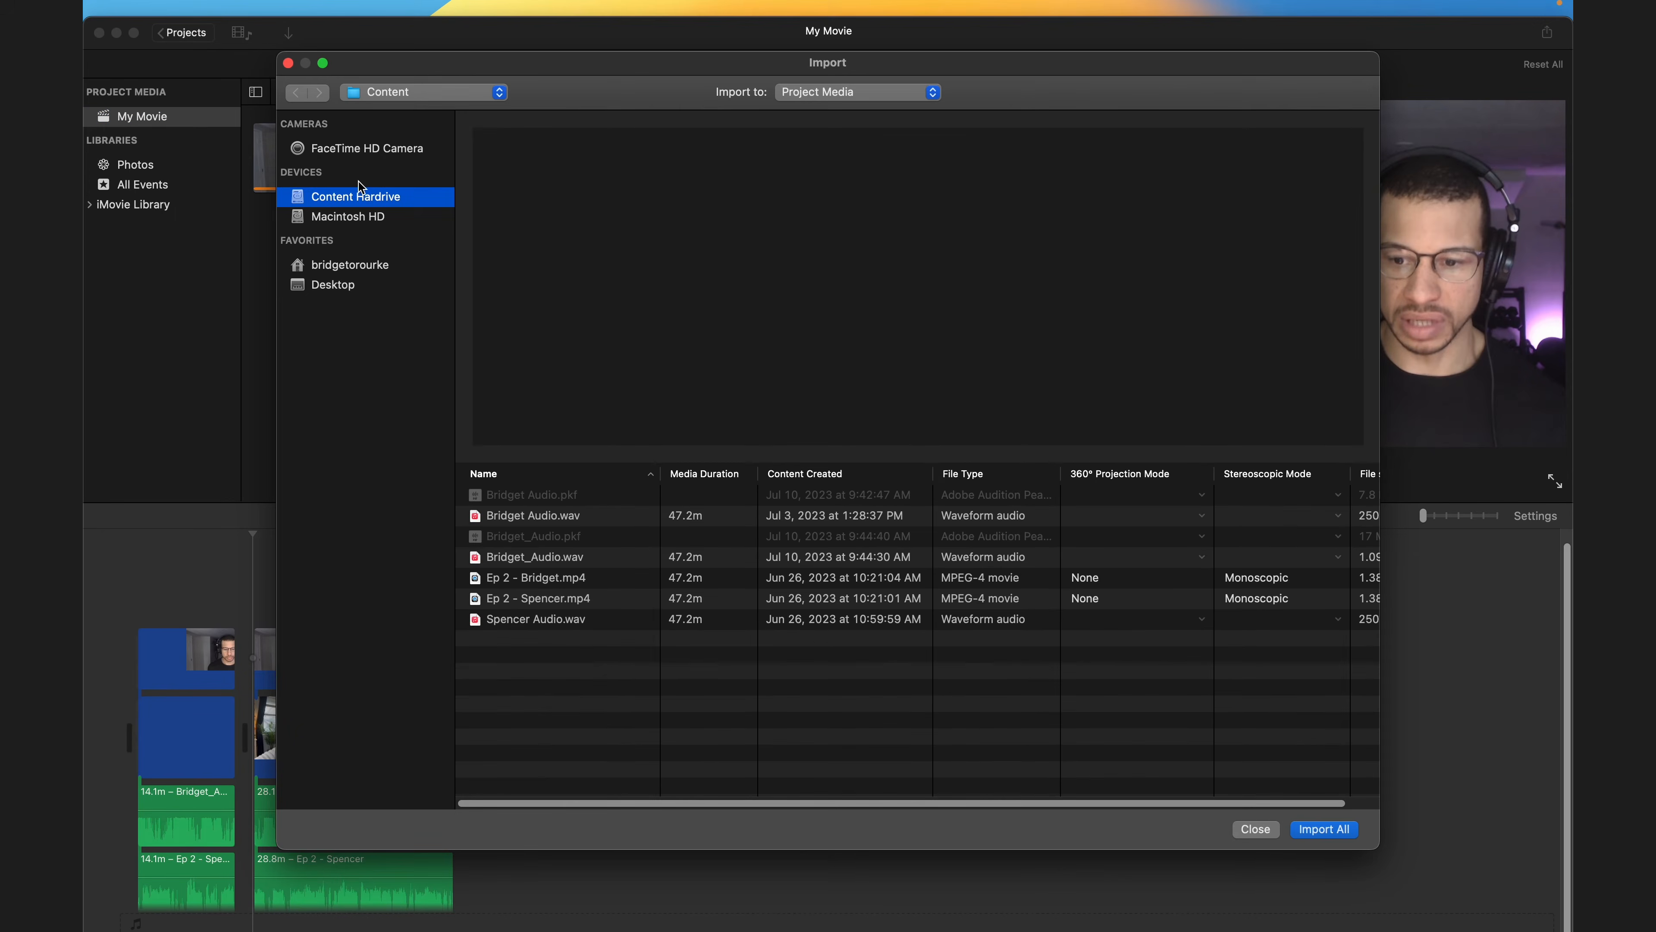
pyautogui.click(428, 96)
pyautogui.click(404, 115)
pyautogui.doubleClick(520, 497)
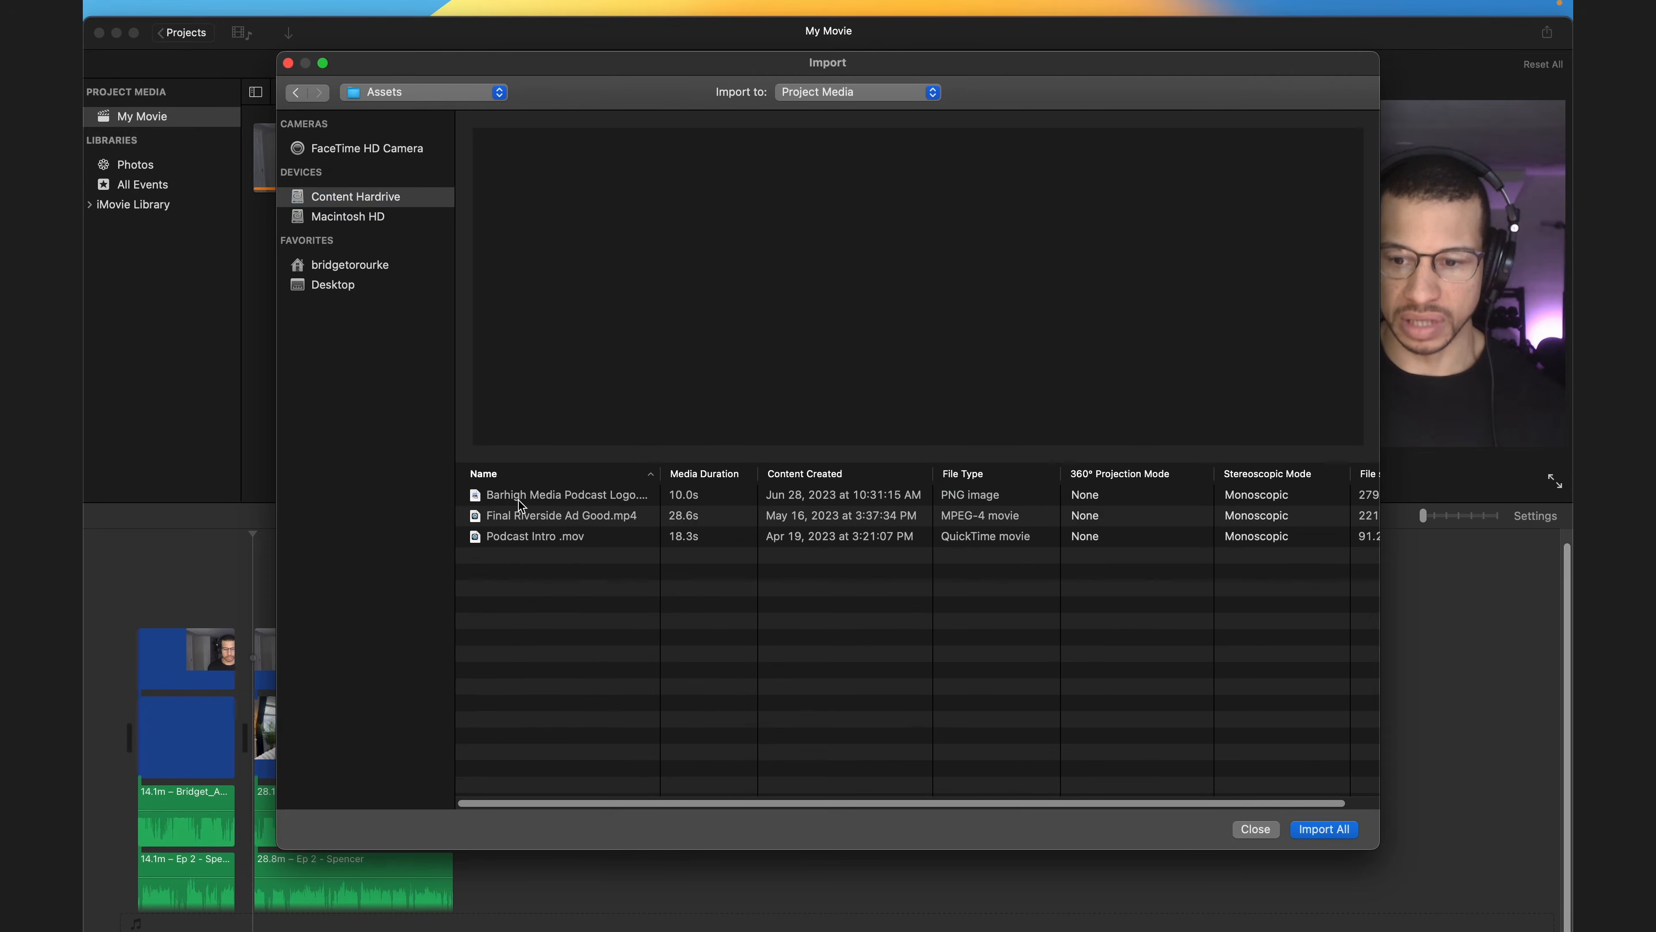
pyautogui.doubleClick(562, 541)
pyautogui.moveTo(321, 172); pyautogui.dragTo(313, 189)
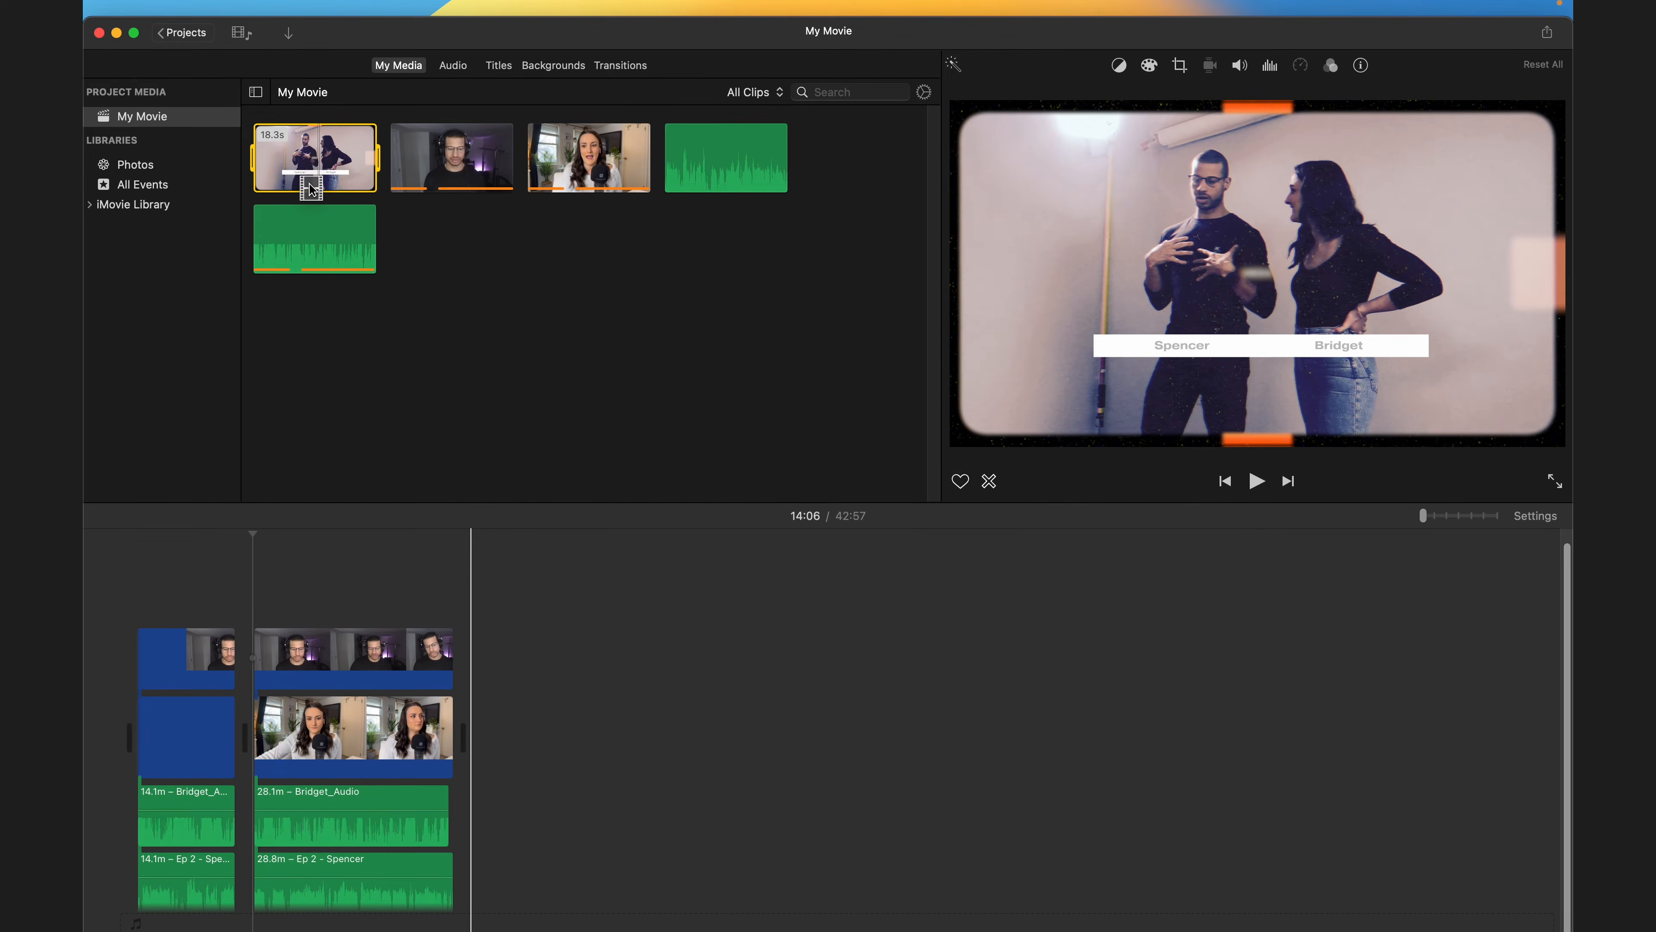
pyautogui.moveTo(313, 189); pyautogui.dragTo(85, 740)
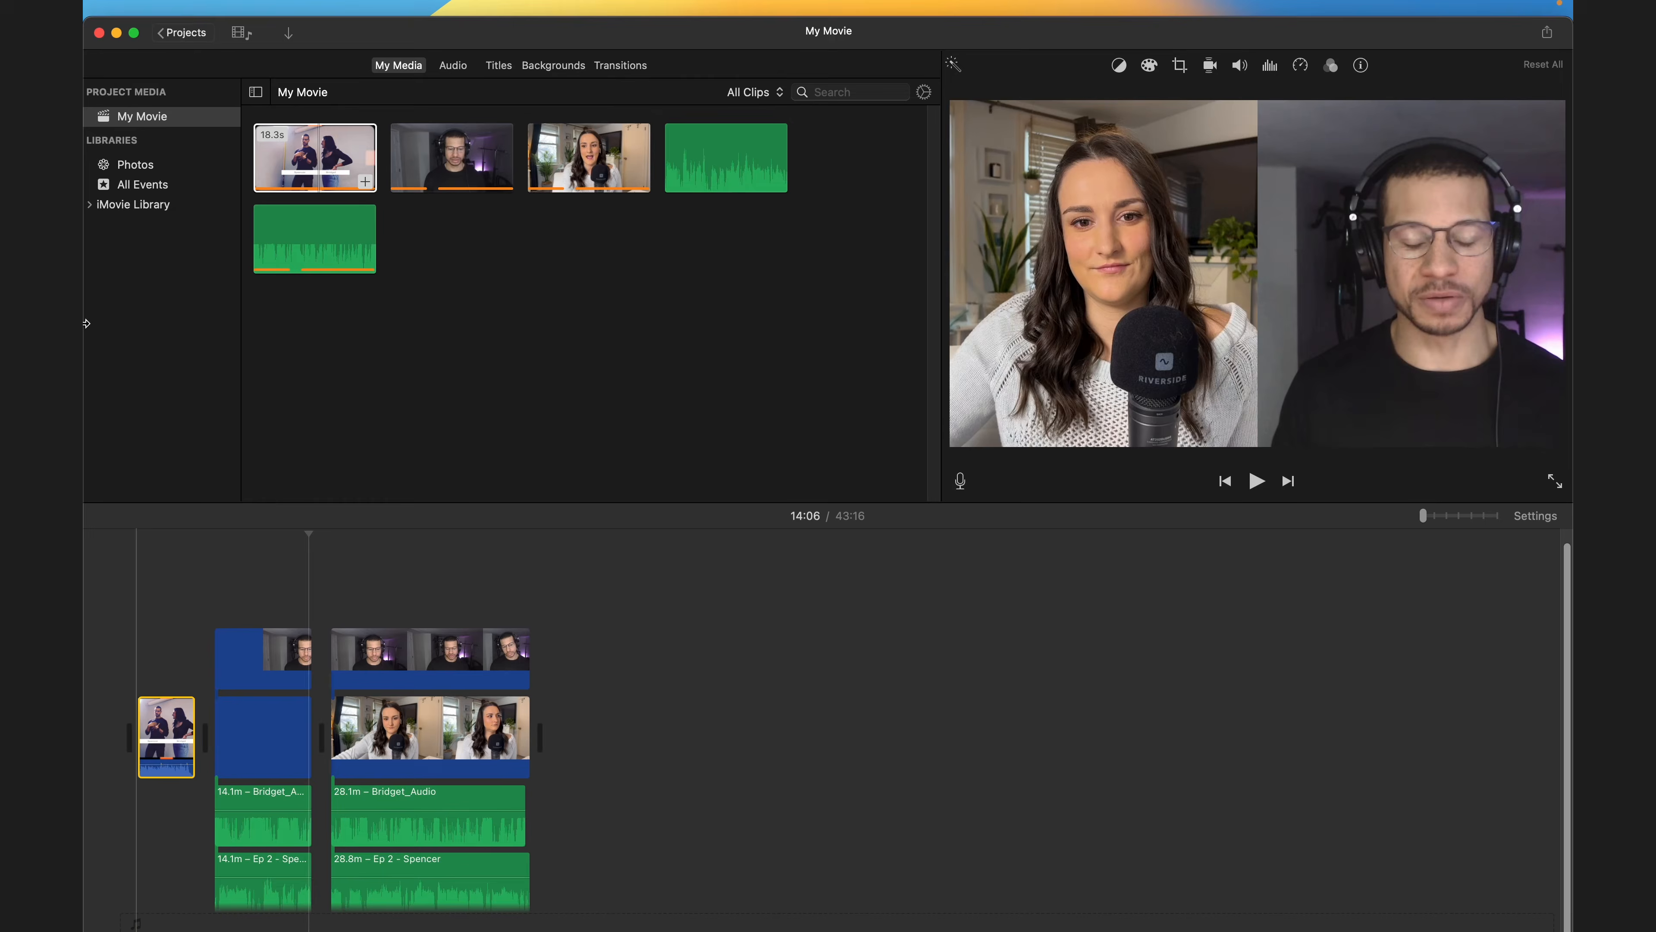
# - Share the movie as a file and title it Episode 3
pyautogui.click(199, 9)
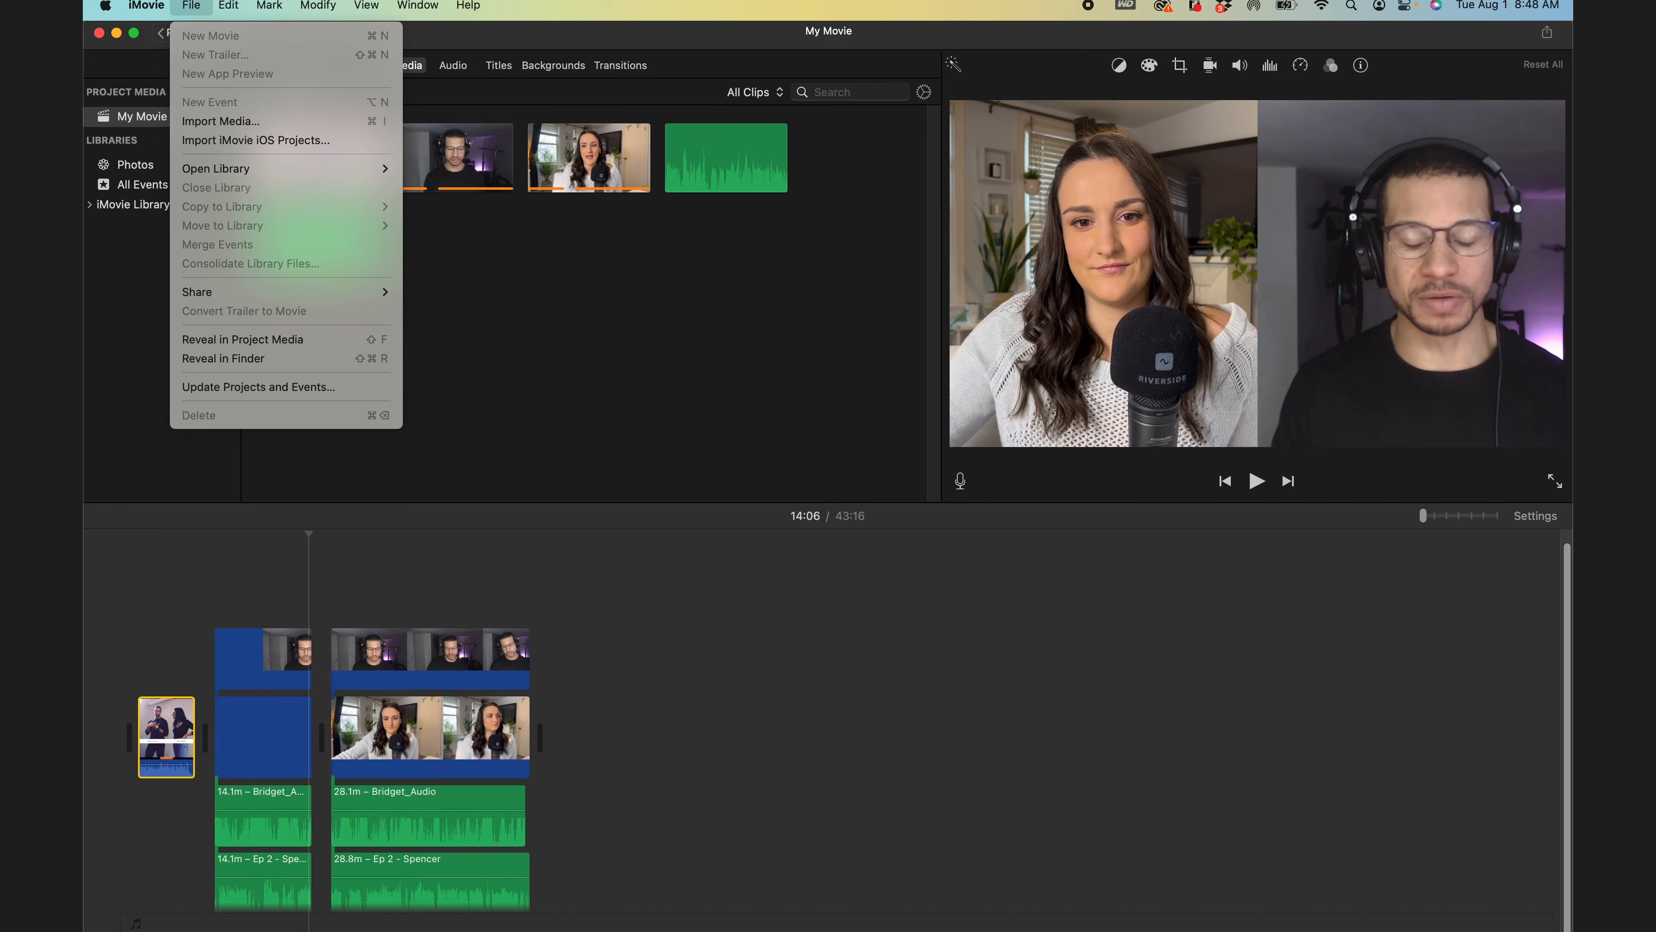
pyautogui.moveTo(217, 298)
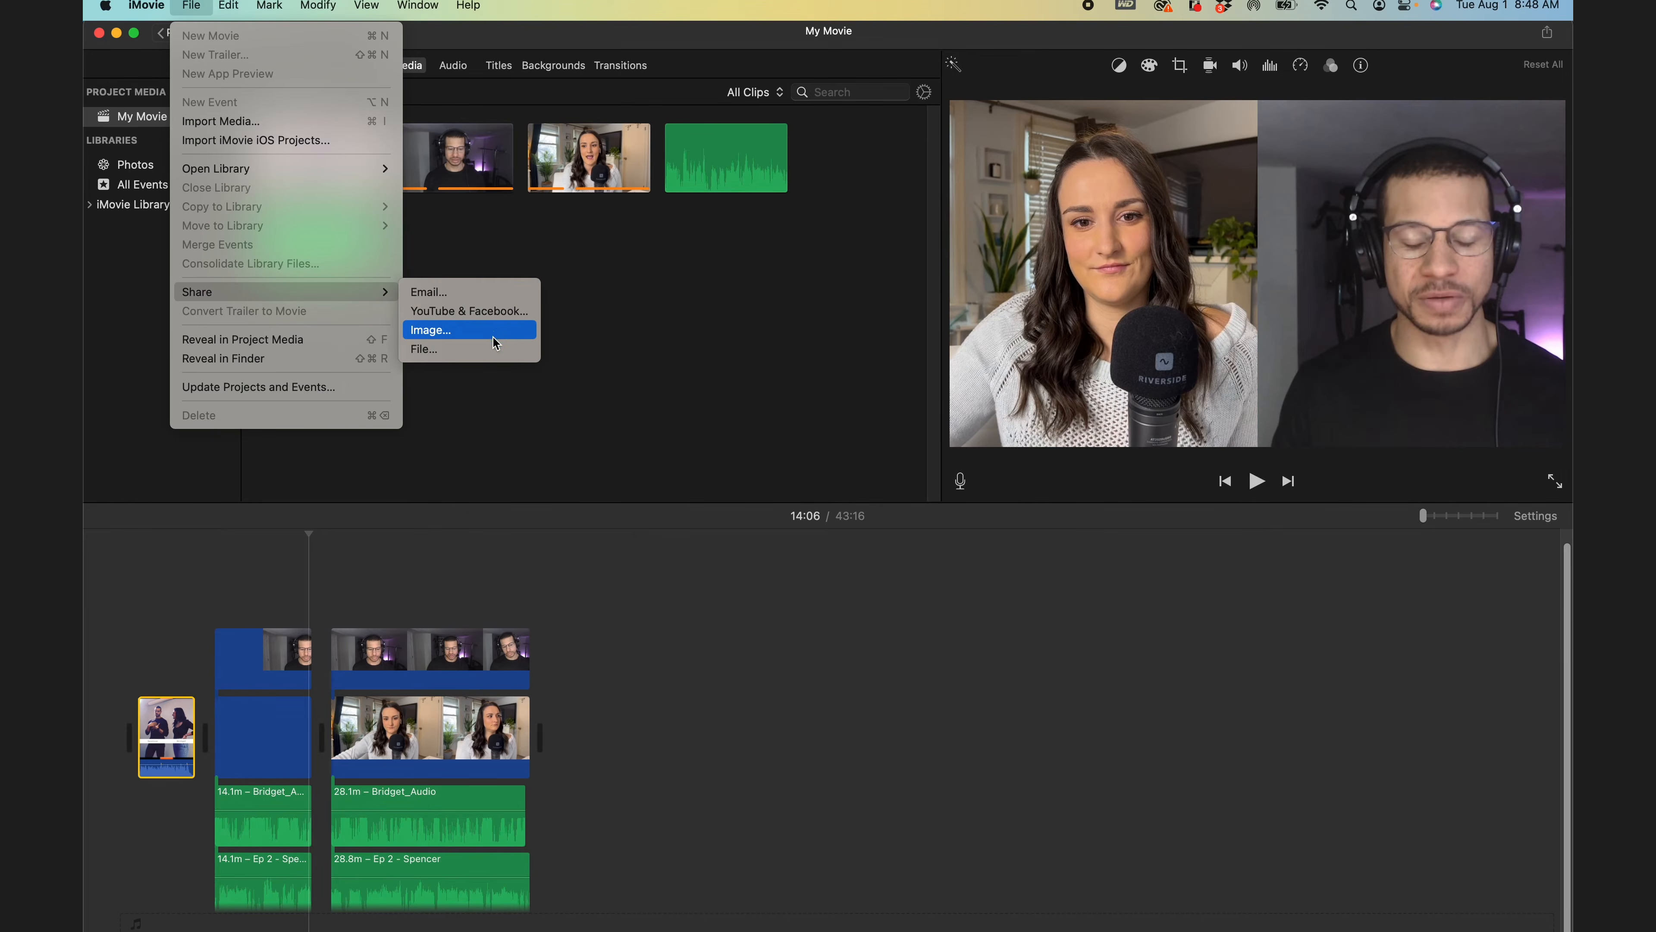
pyautogui.click(483, 350)
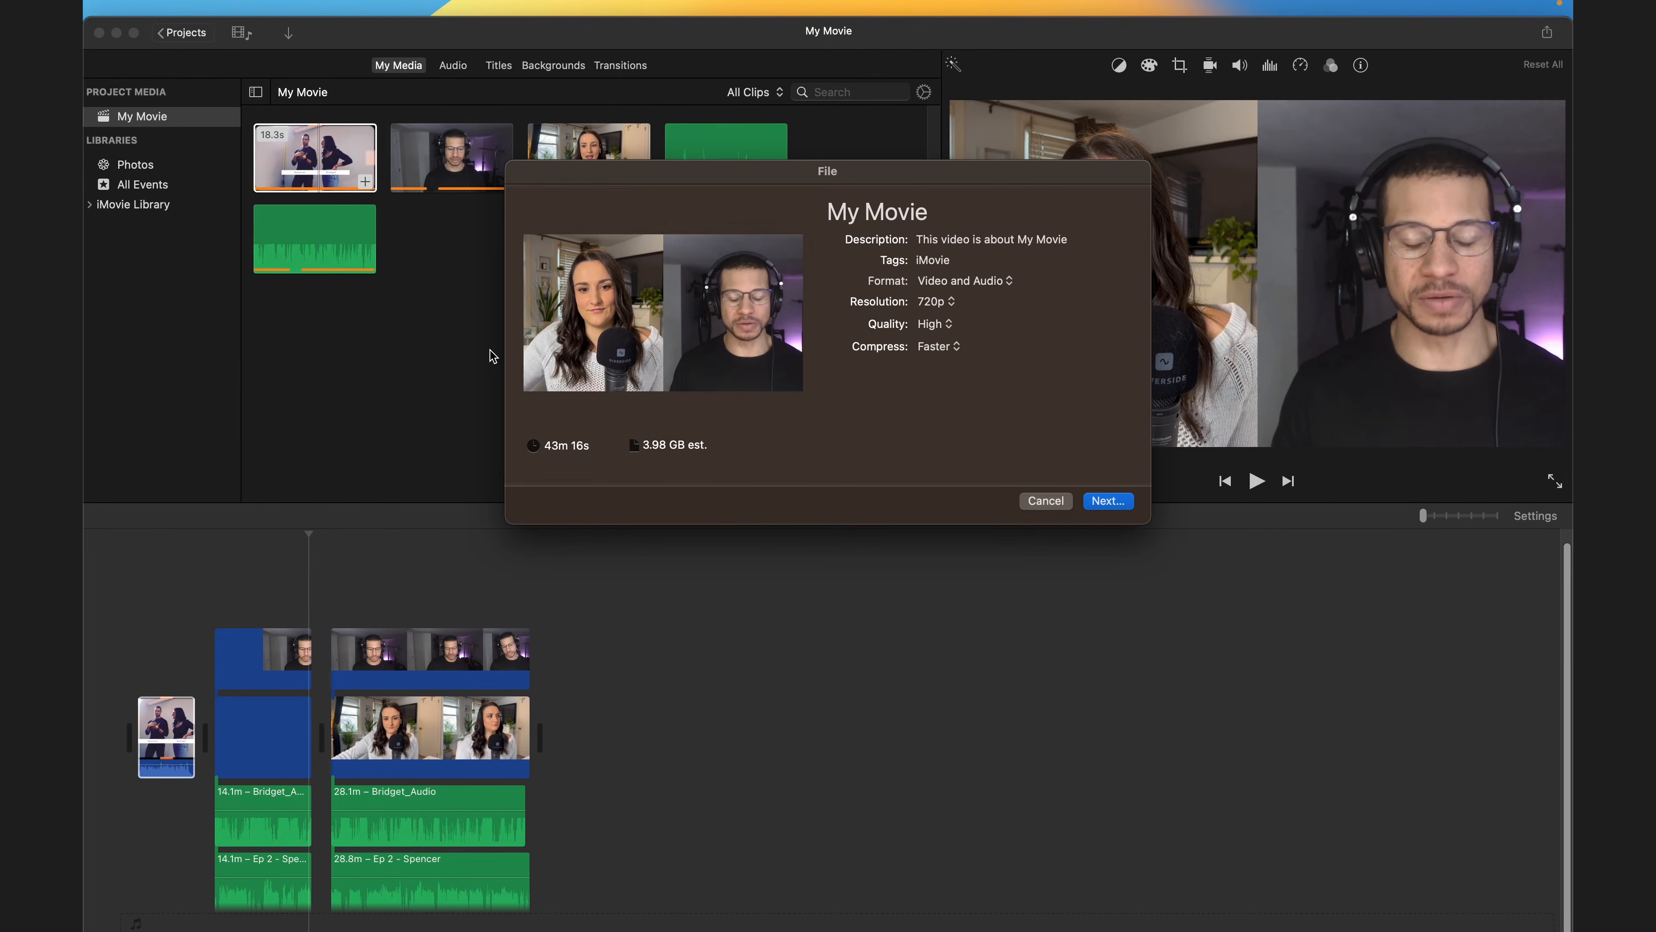
pyautogui.click(880, 215)
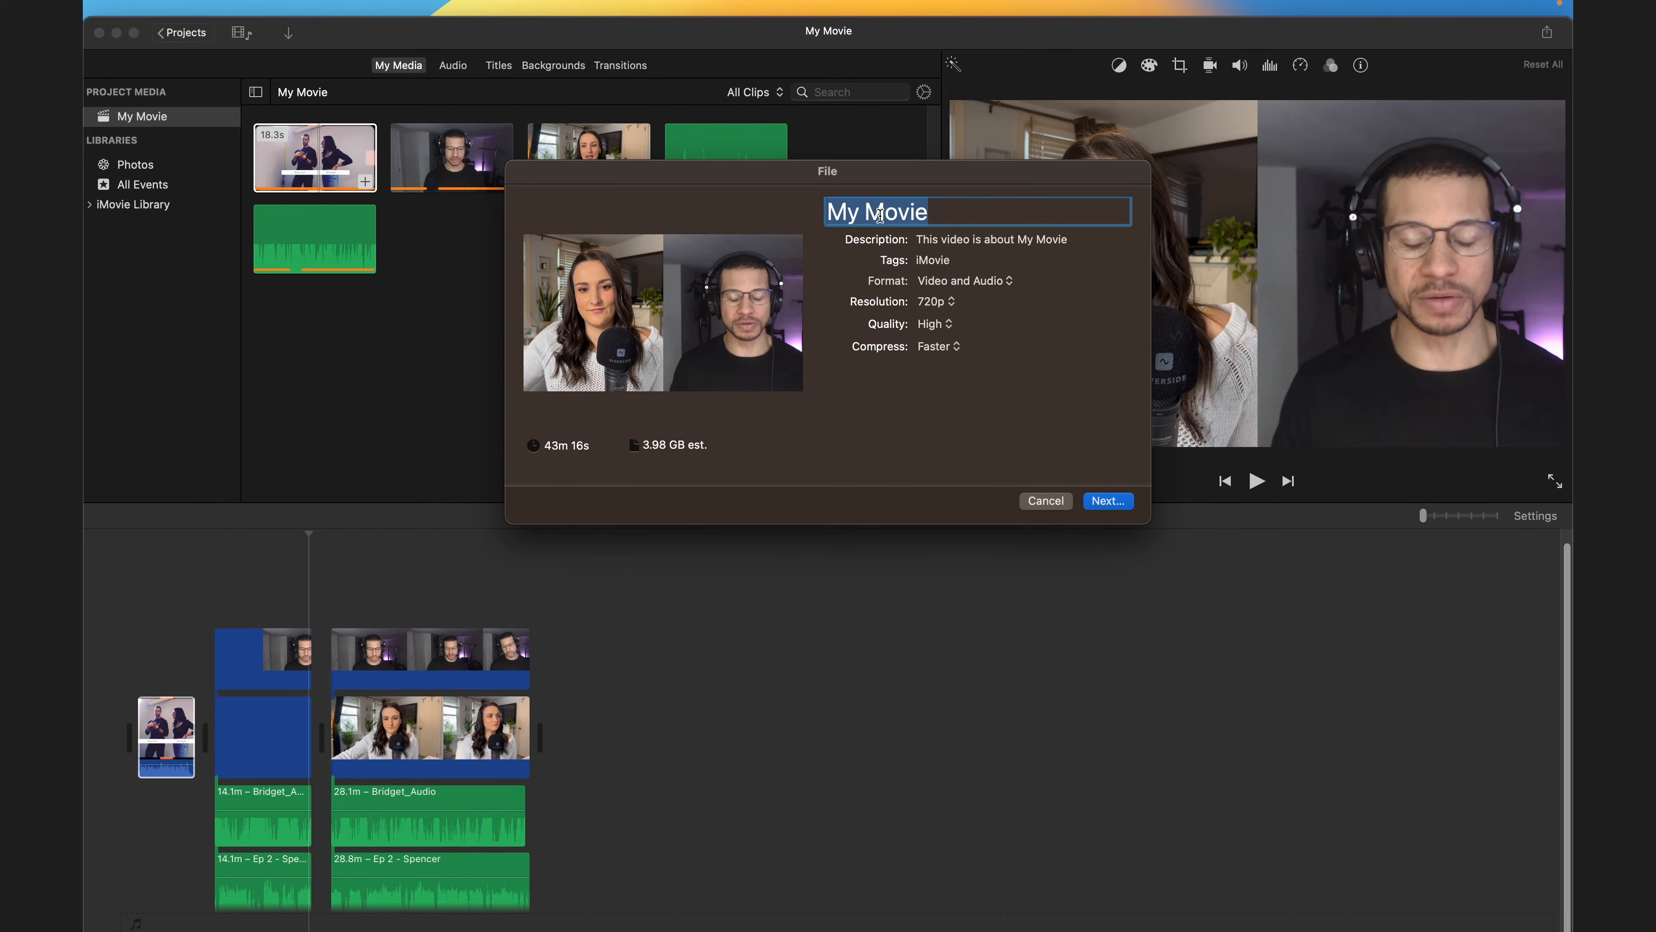
pyautogui.write('Episide 3')
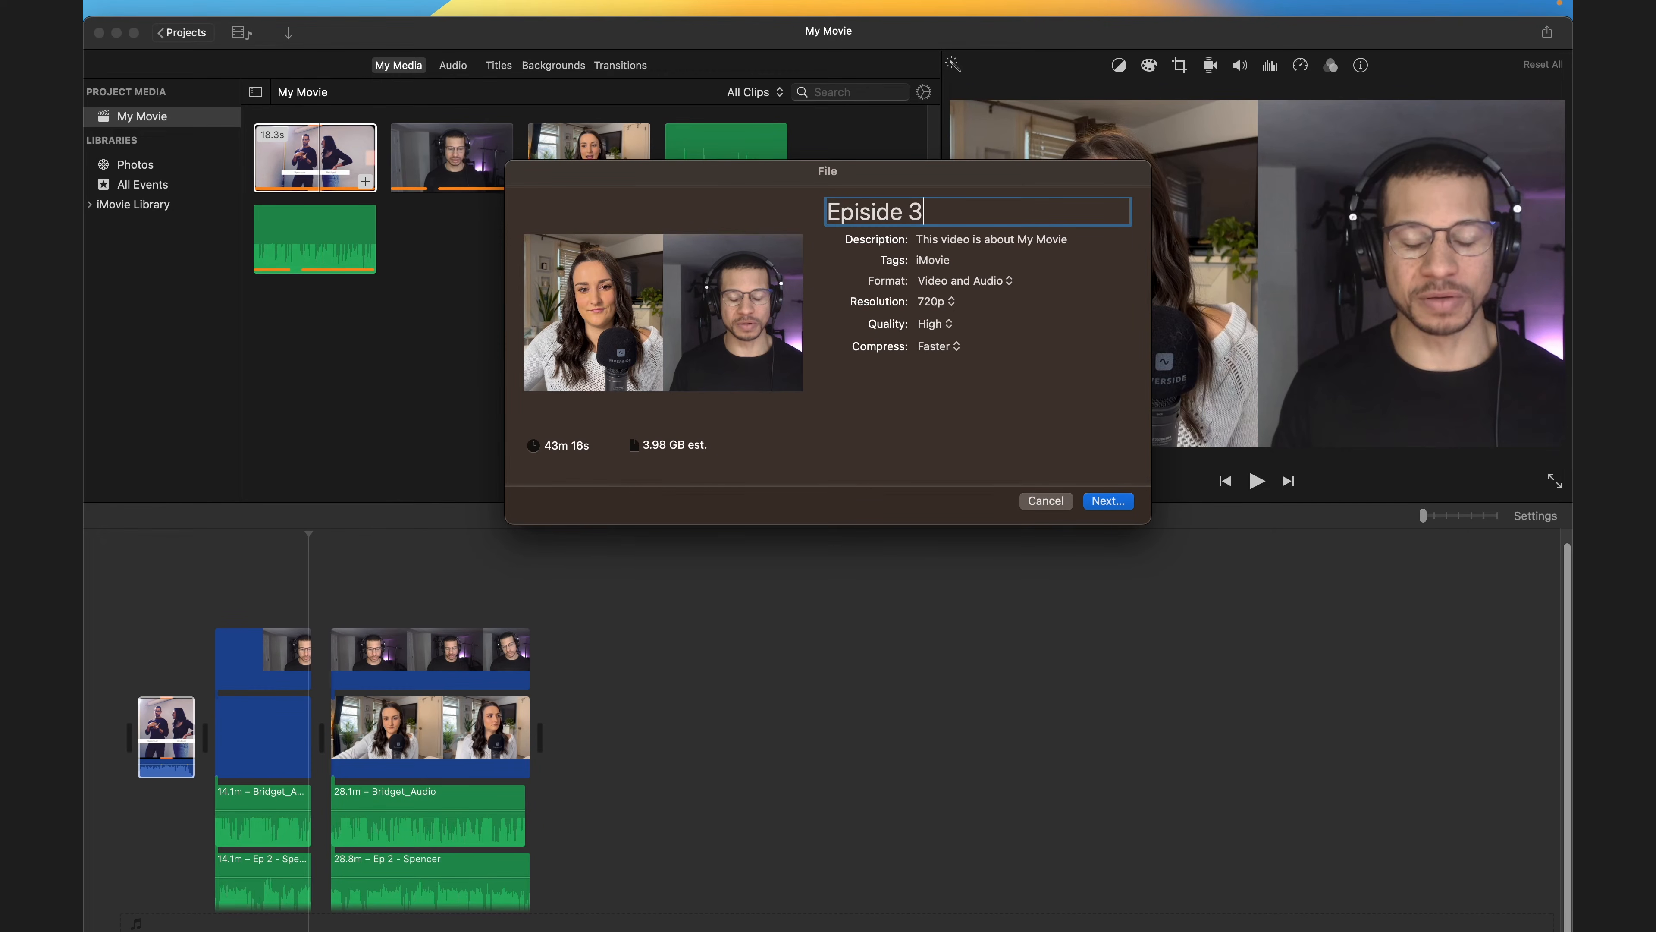
# - Adjust the export resolution, quality and compression settings and continue to saving
pyautogui.click(940, 302)
pyautogui.click(940, 304)
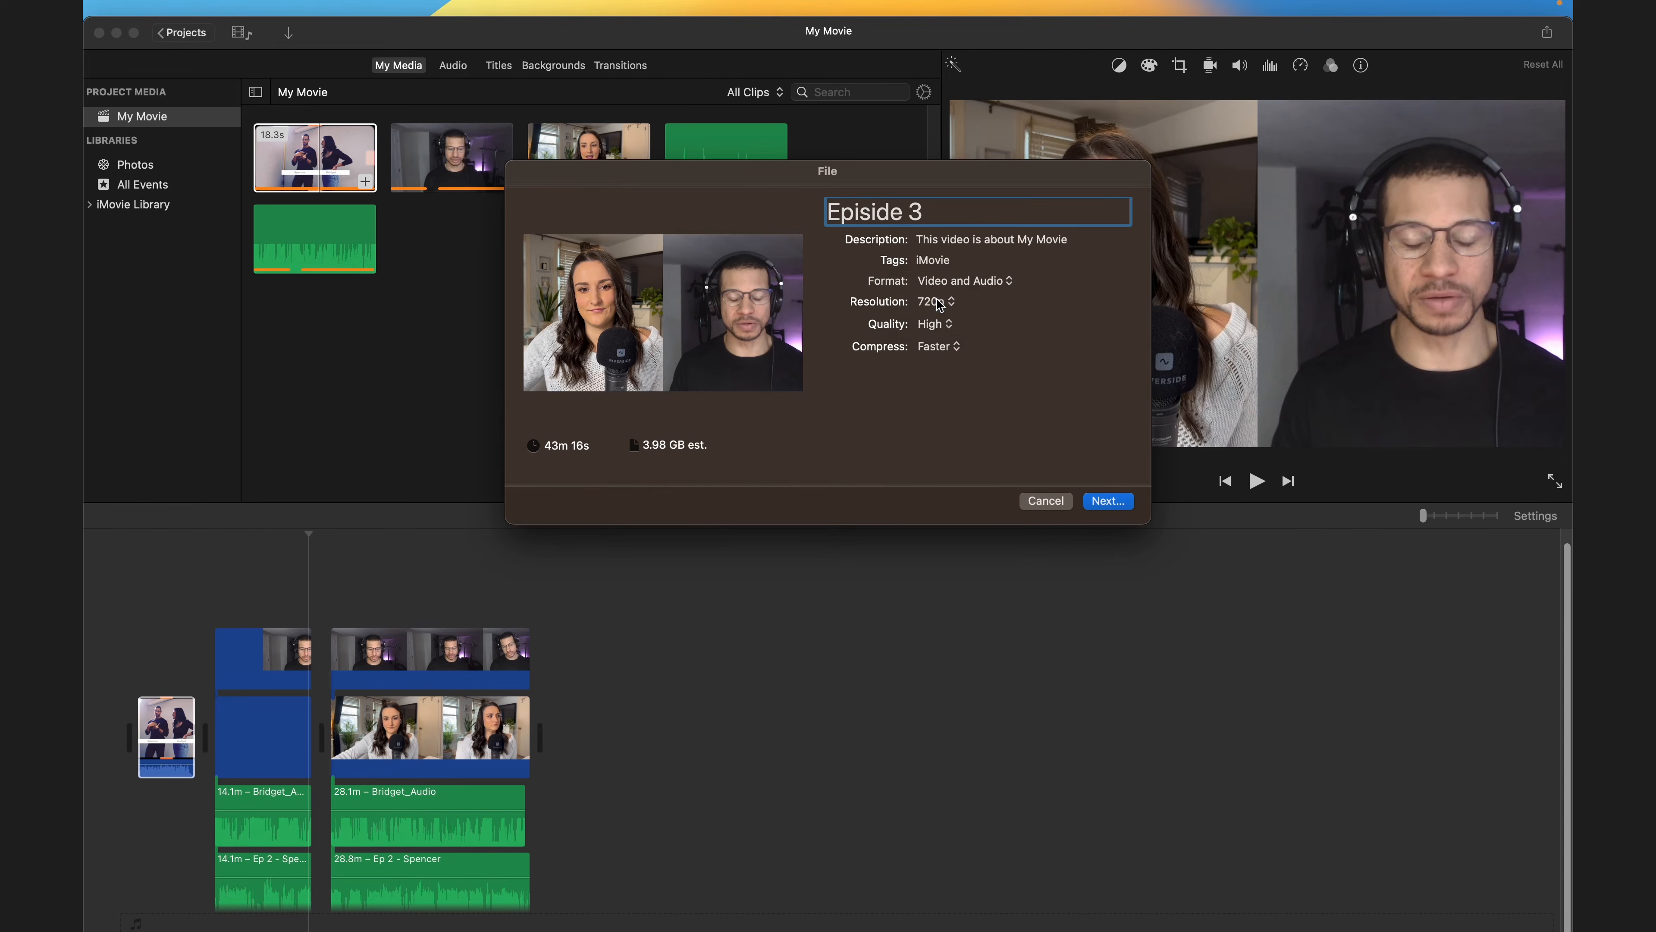
pyautogui.click(947, 325)
pyautogui.click(936, 324)
pyautogui.click(951, 333)
pyautogui.click(949, 345)
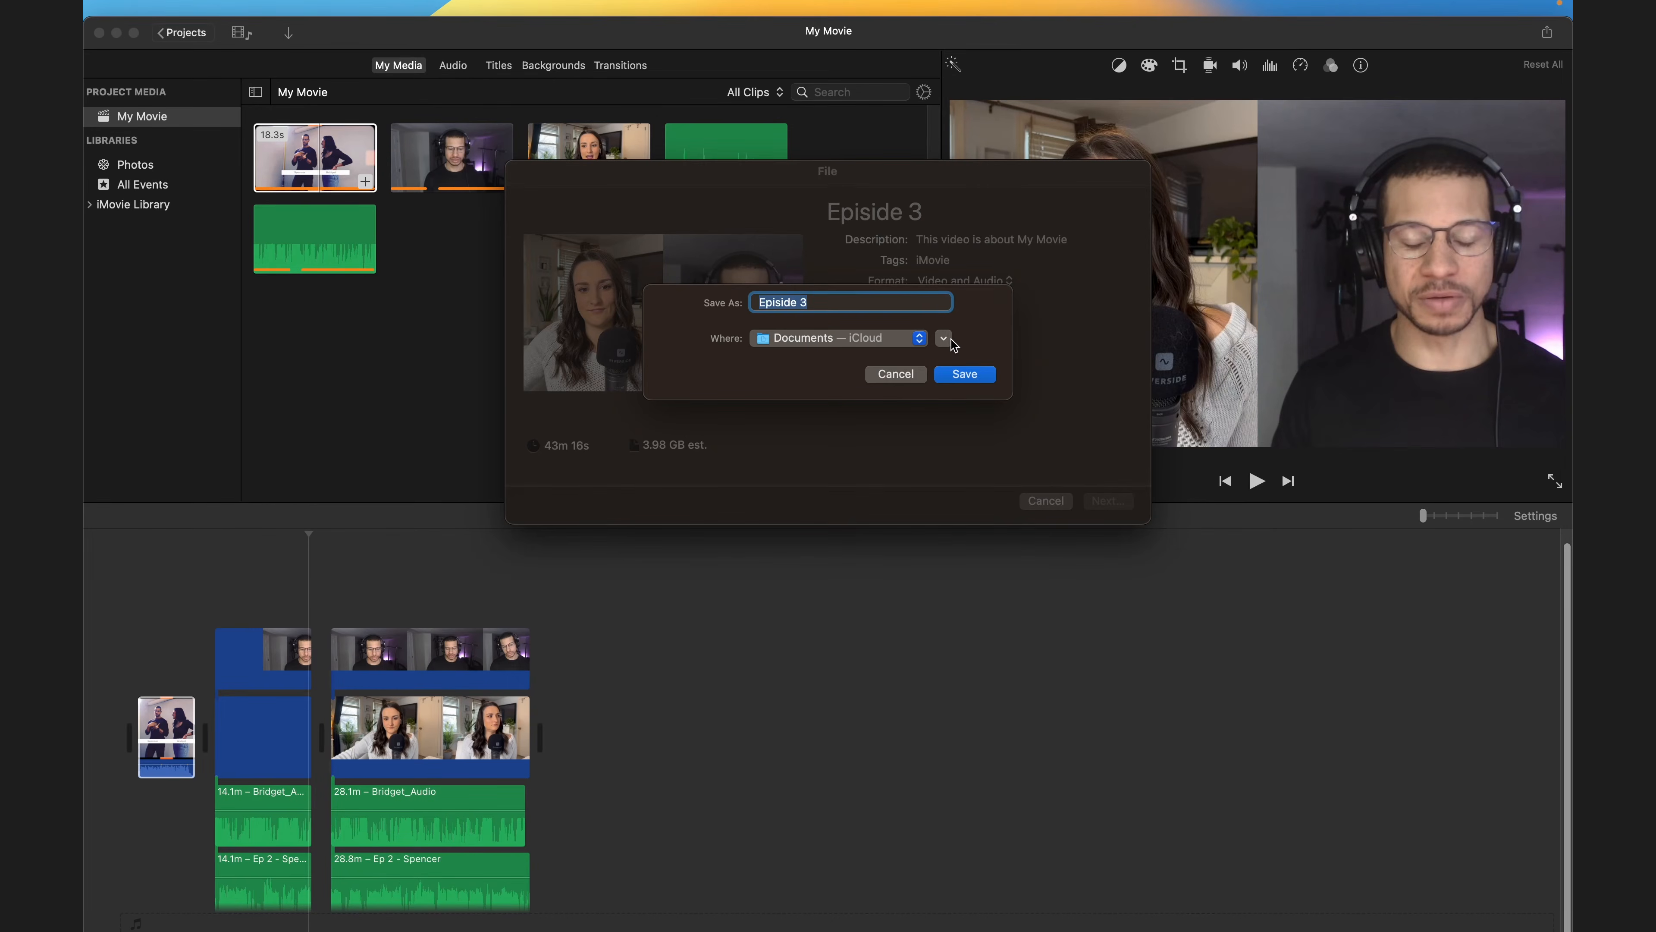
# - Save the Episode 3 export into the Ep. 2 - Barhigh Media Podcast folder
pyautogui.click(944, 339)
pyautogui.click(912, 343)
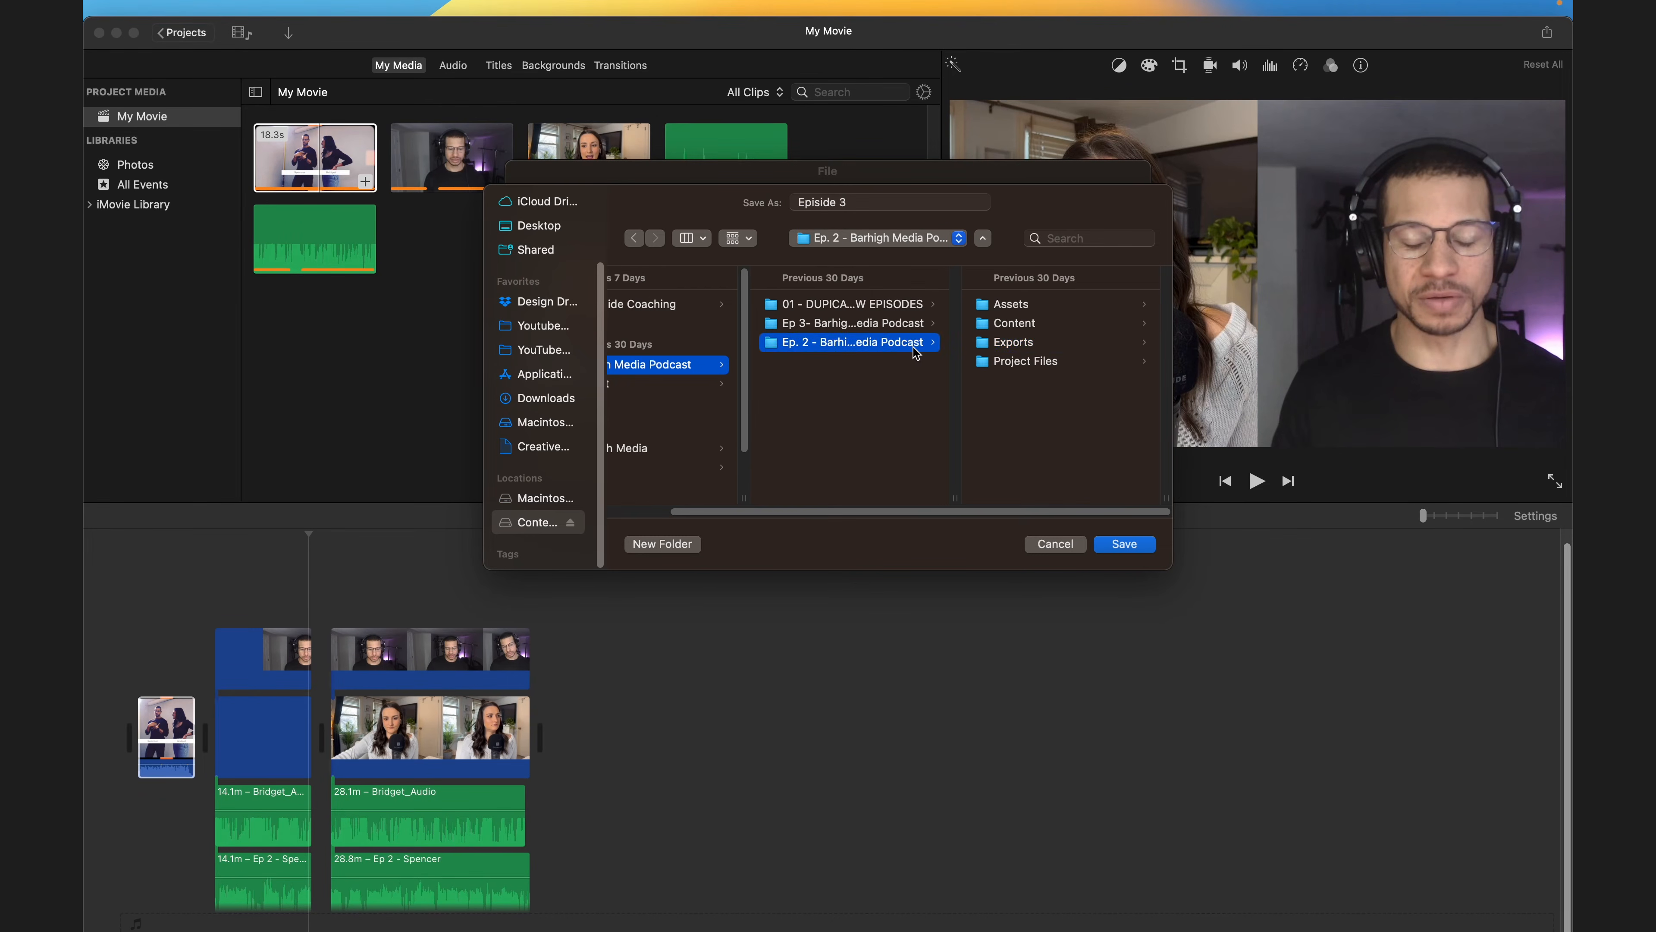
pyautogui.click(1143, 546)
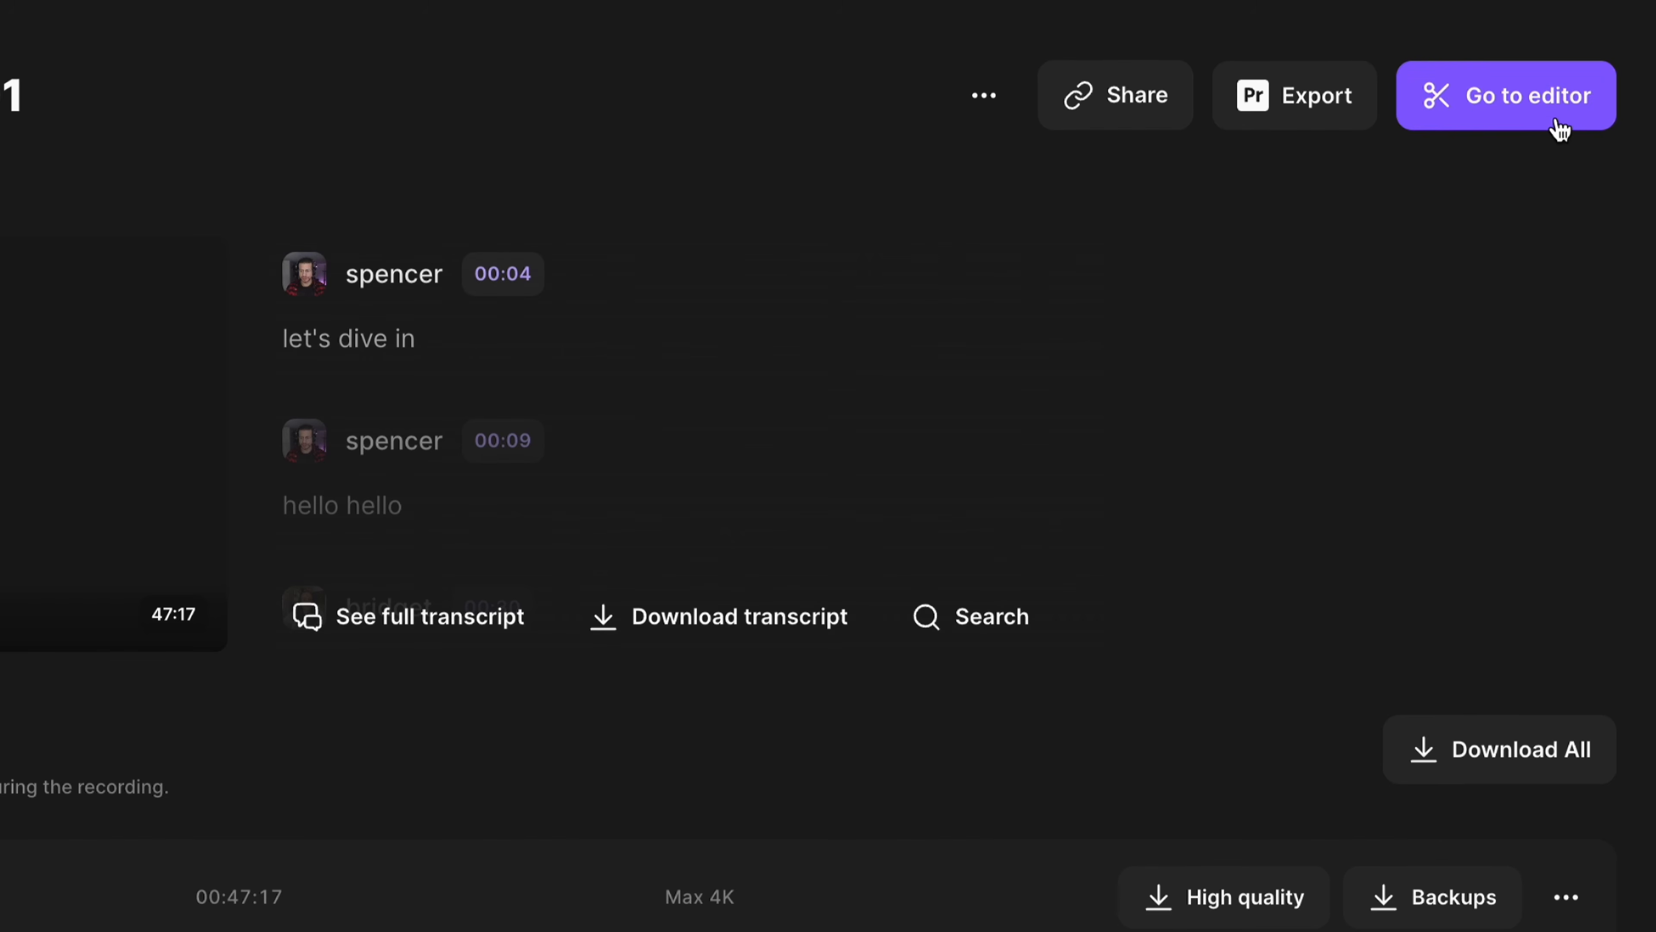
# - Switch to Riverside's editor, split the recording at about 06:53 and 09:30, and remove the section between
pyautogui.click(1559, 125)
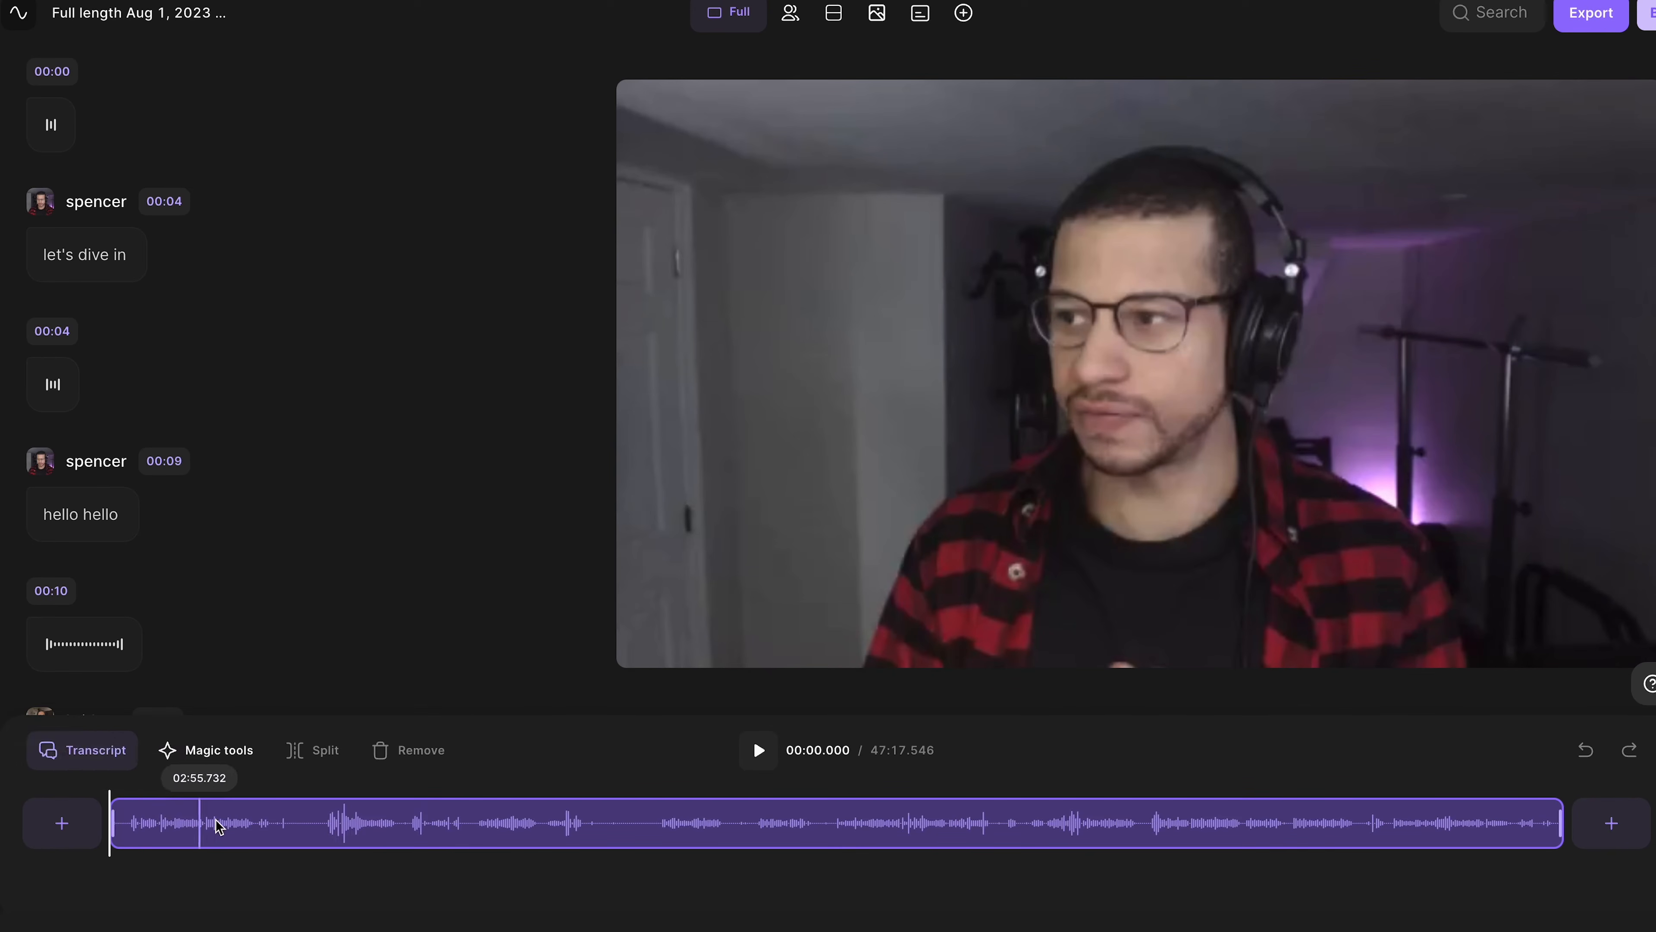
pyautogui.click(322, 830)
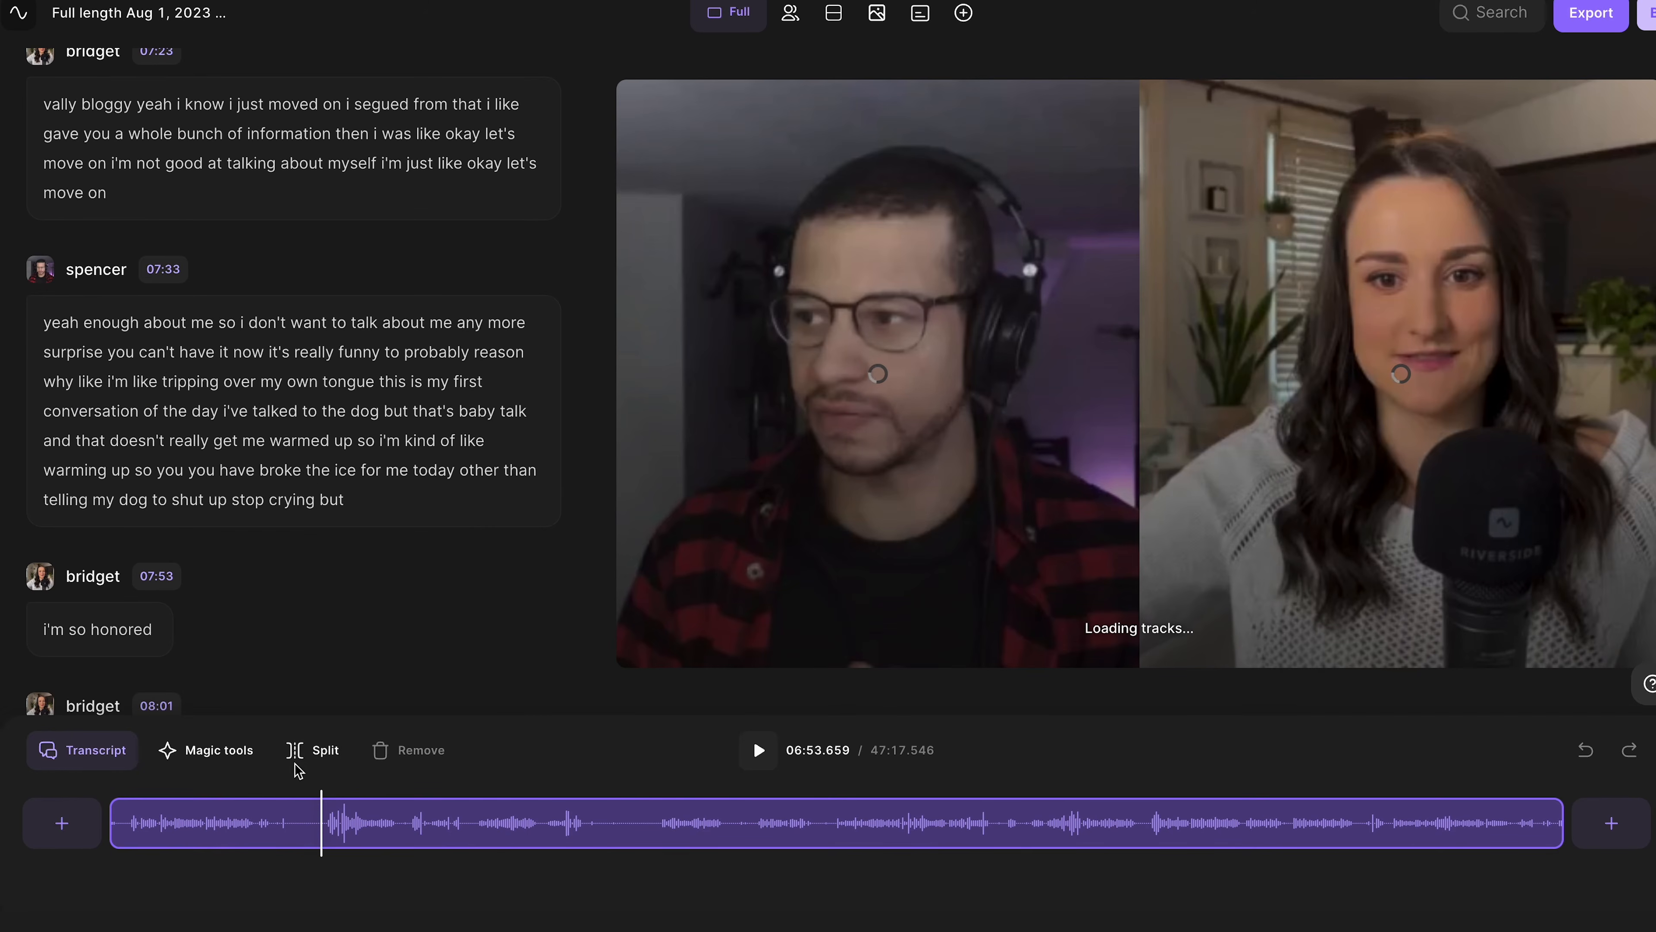
pyautogui.click(308, 750)
pyautogui.click(403, 827)
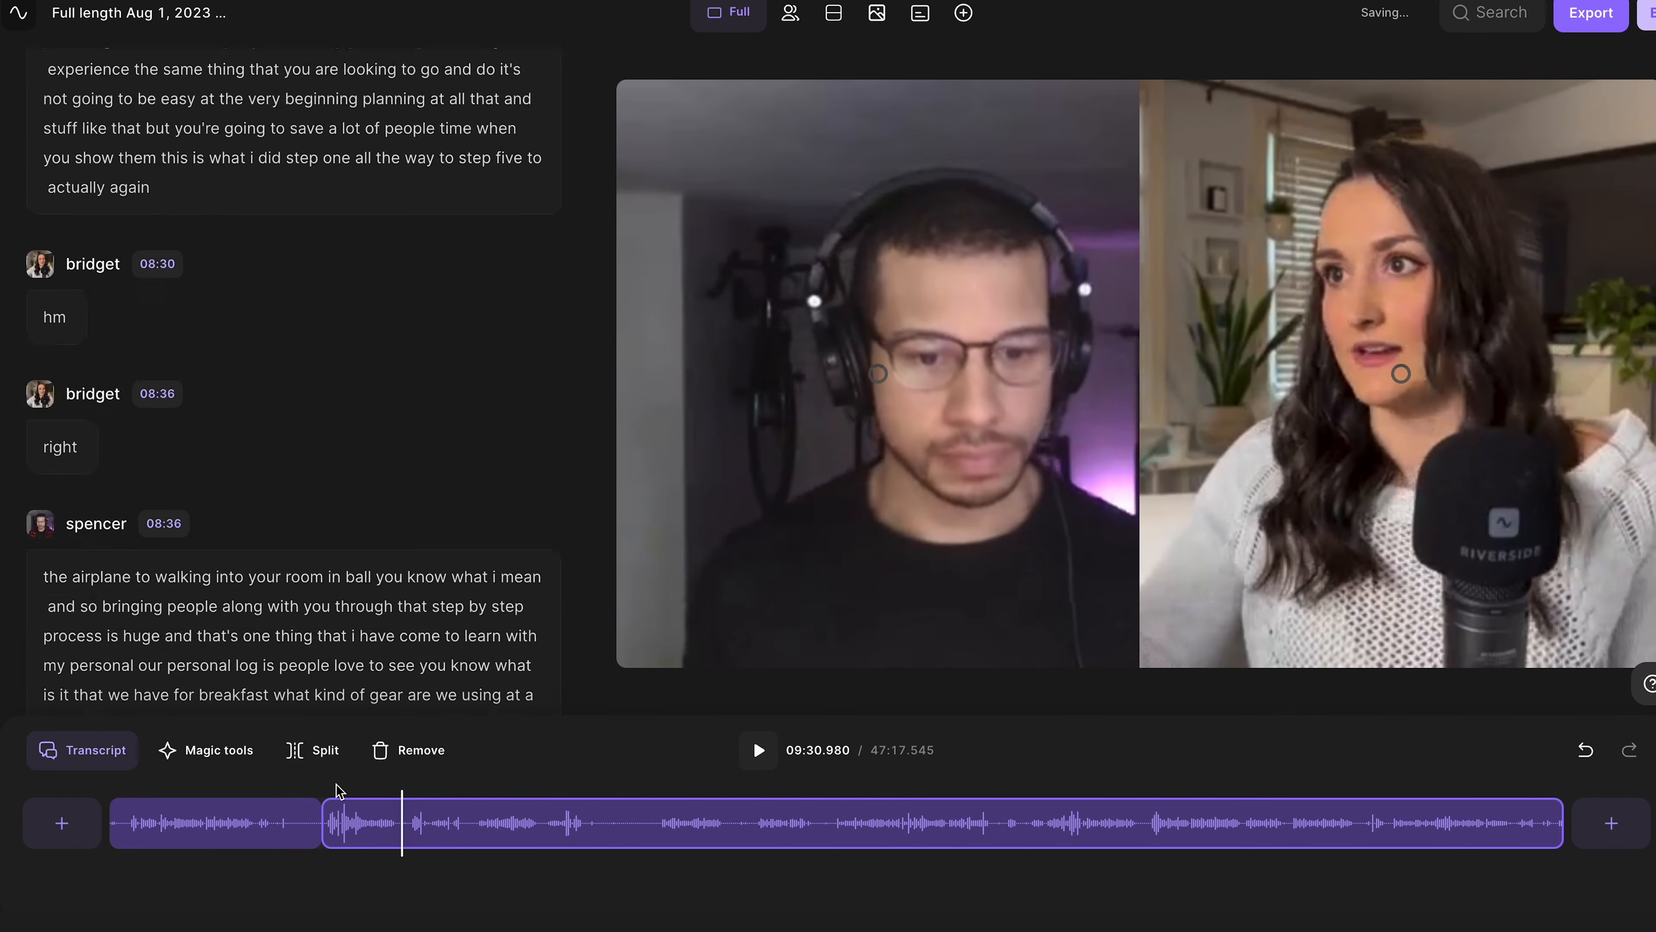
pyautogui.click(314, 751)
pyautogui.click(404, 750)
# - Reorder the speaker tracks so Bridget appears on the left of the layout
pyautogui.click(789, 15)
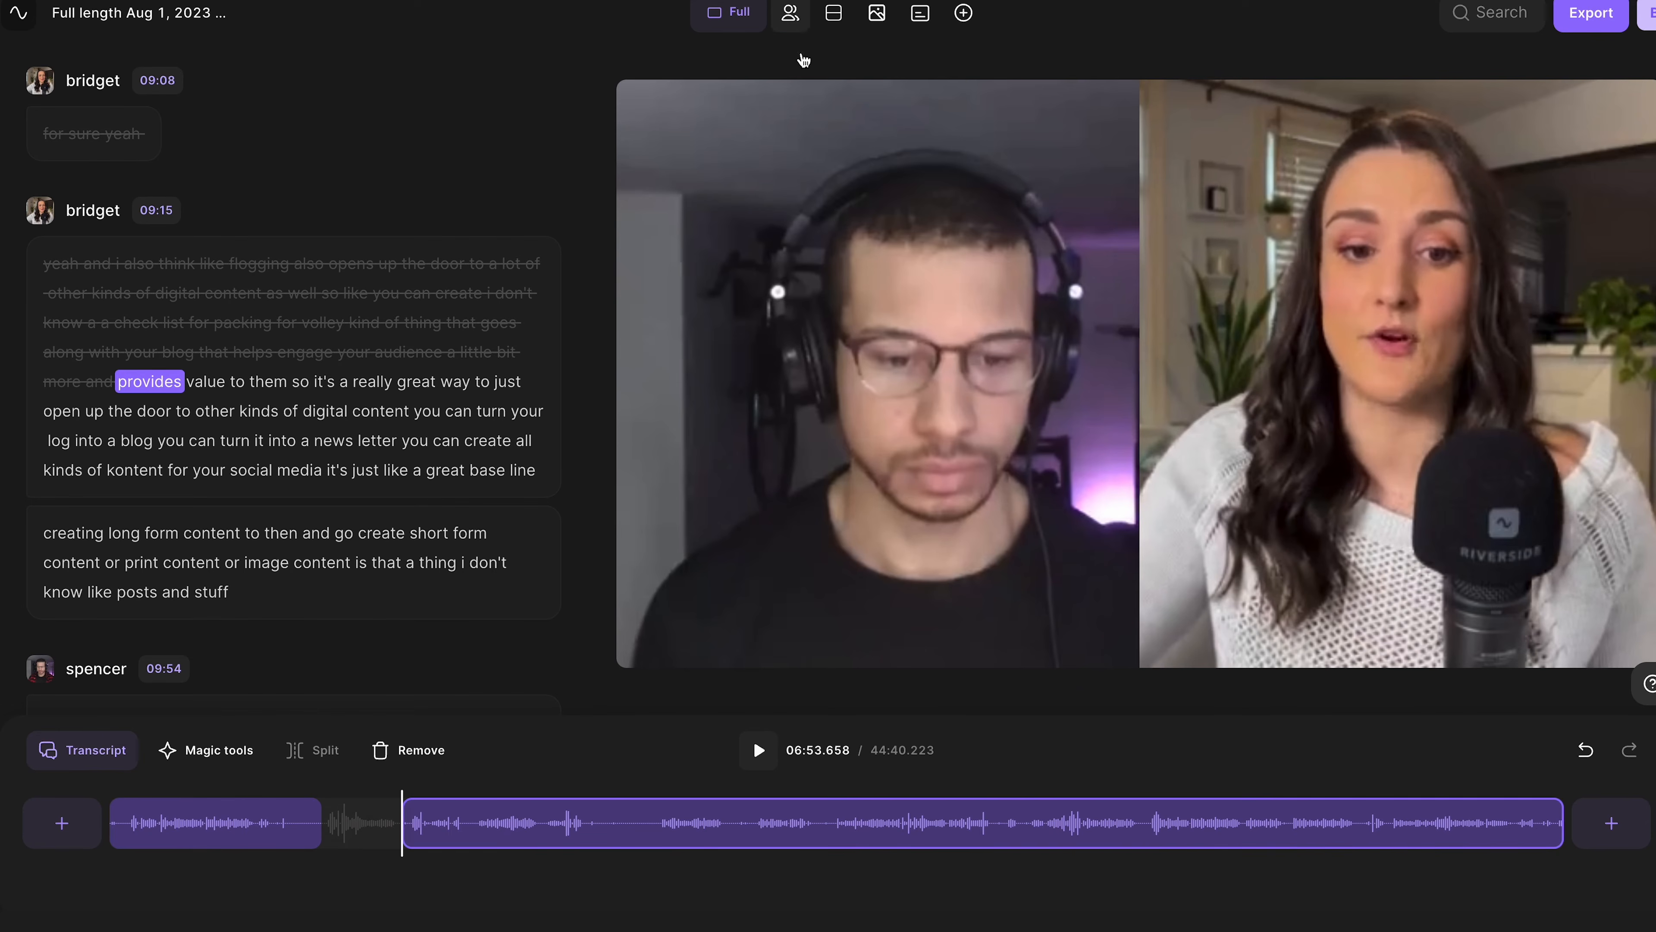
pyautogui.moveTo(932, 175); pyautogui.dragTo(935, 98)
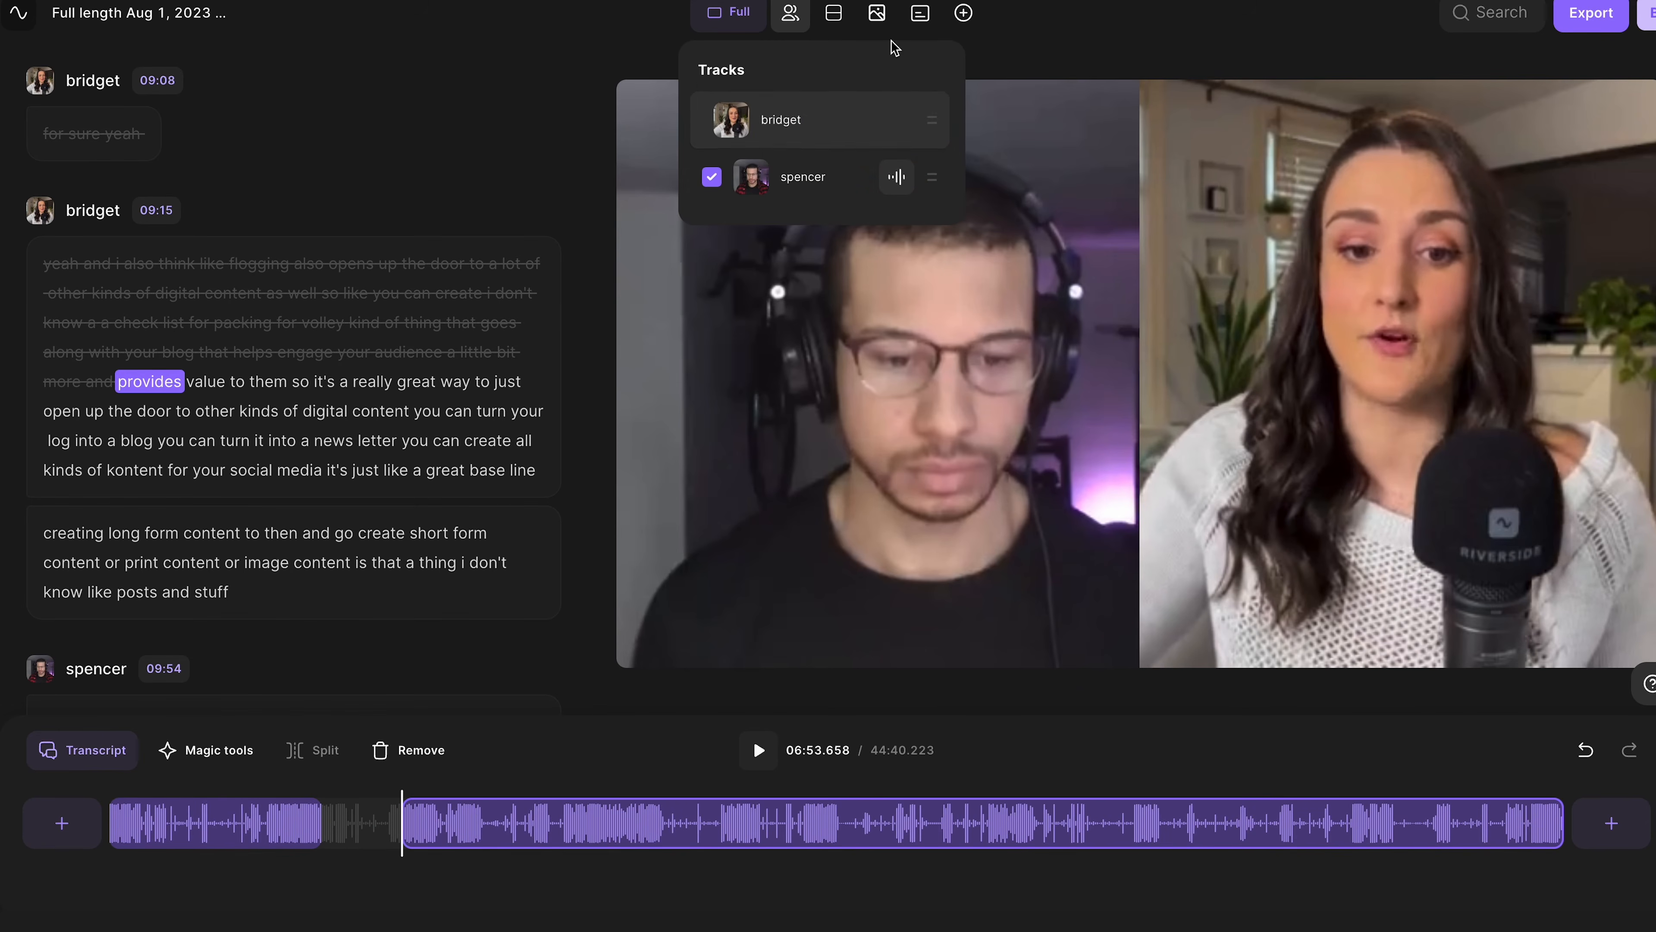
# - Review the caption style and logo options
pyautogui.click(920, 14)
pyautogui.click(920, 16)
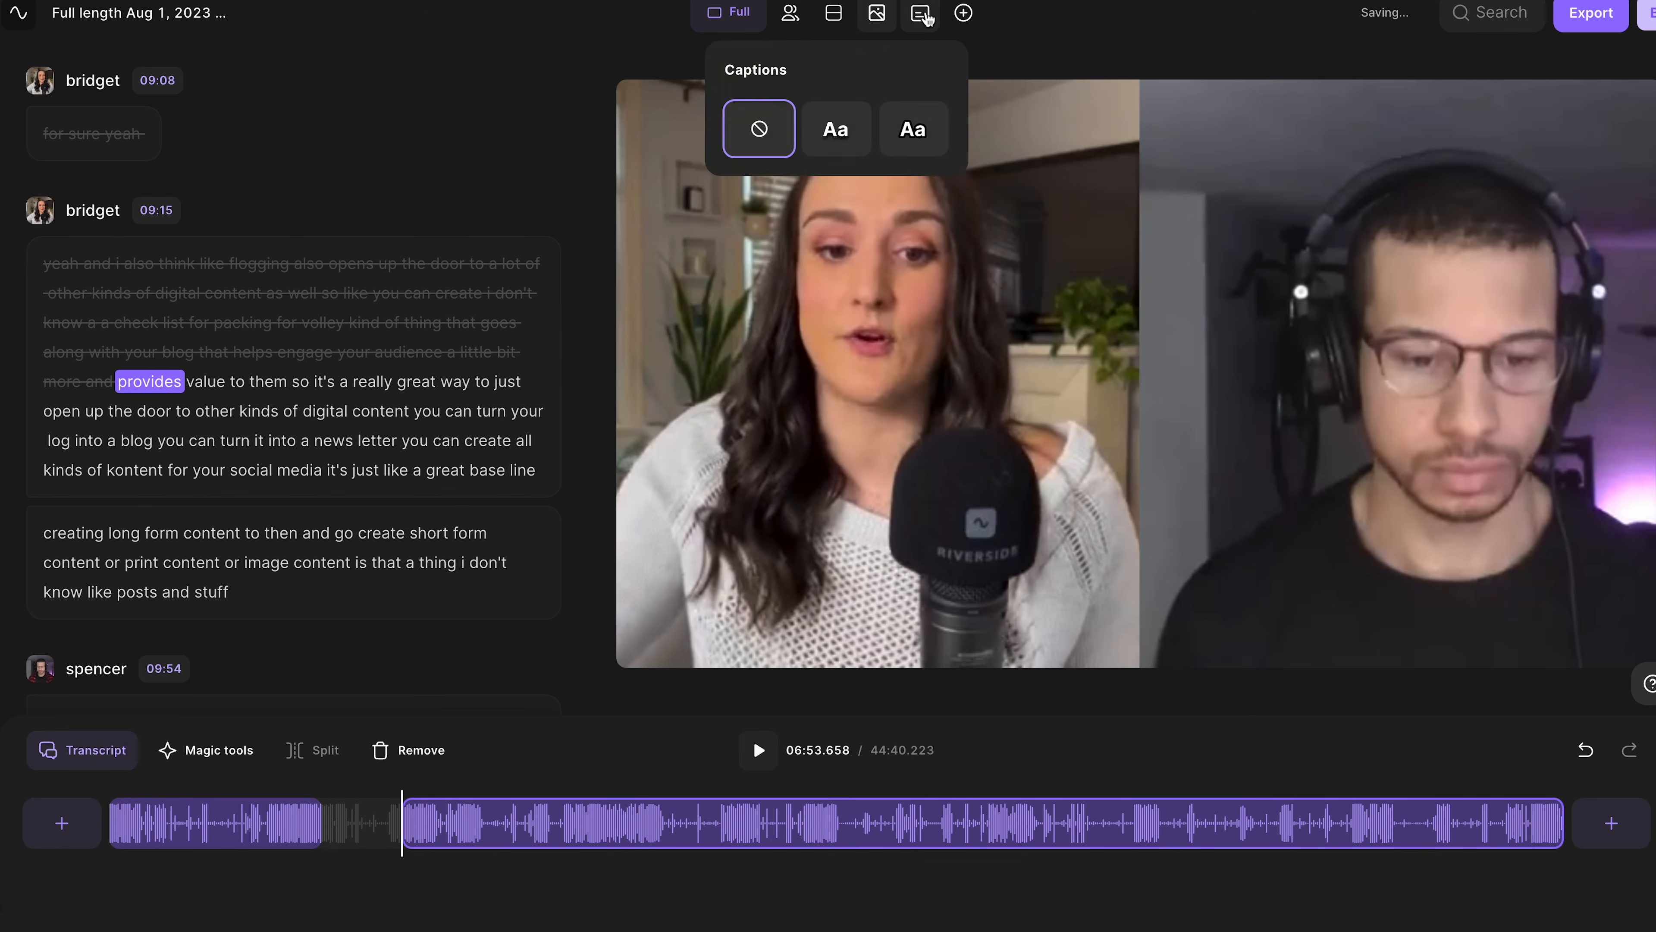
pyautogui.click(966, 13)
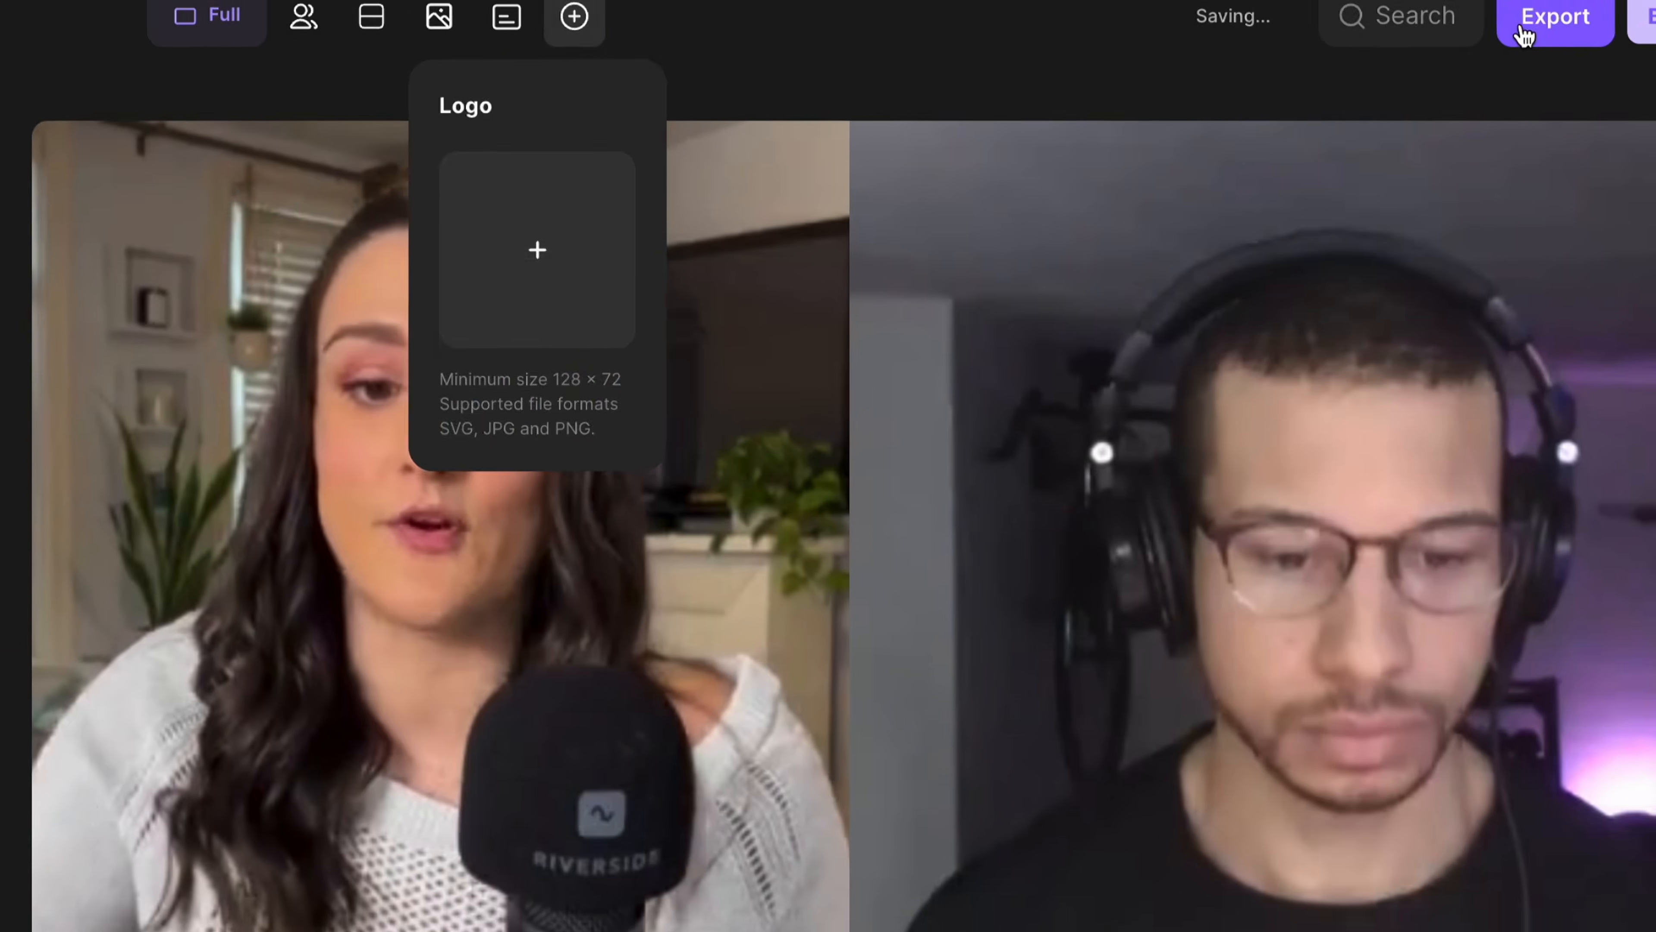
# - Open the export options, turn on background noise removal and set video quality to 2160p 4K
pyautogui.click(1589, 13)
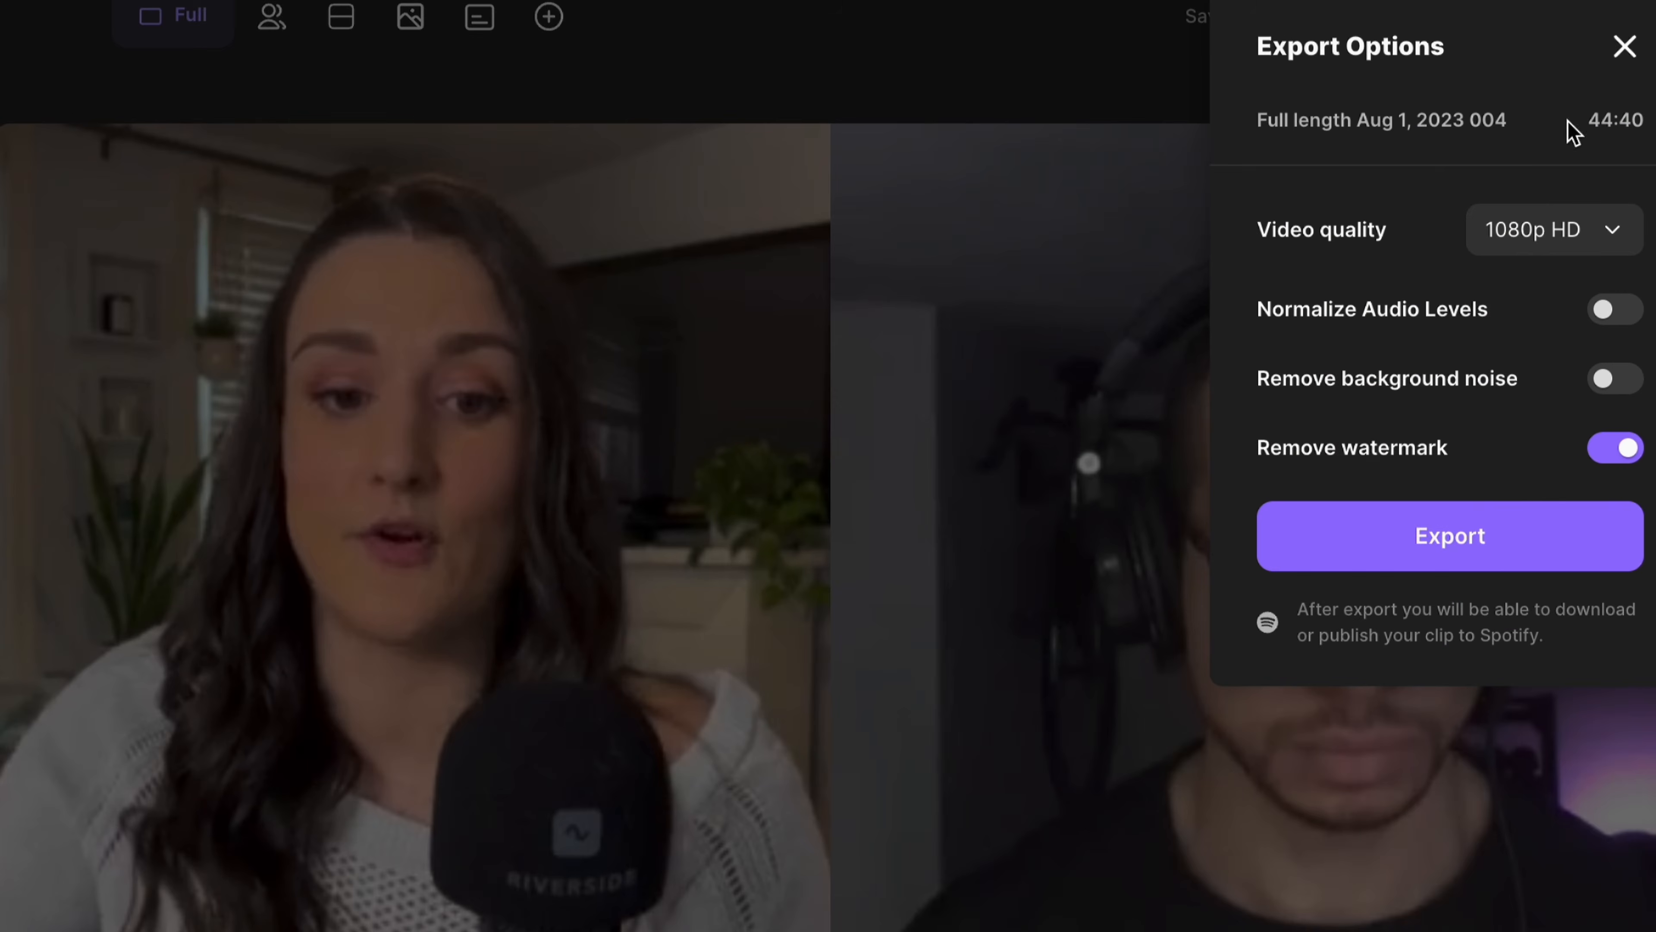
pyautogui.click(1608, 385)
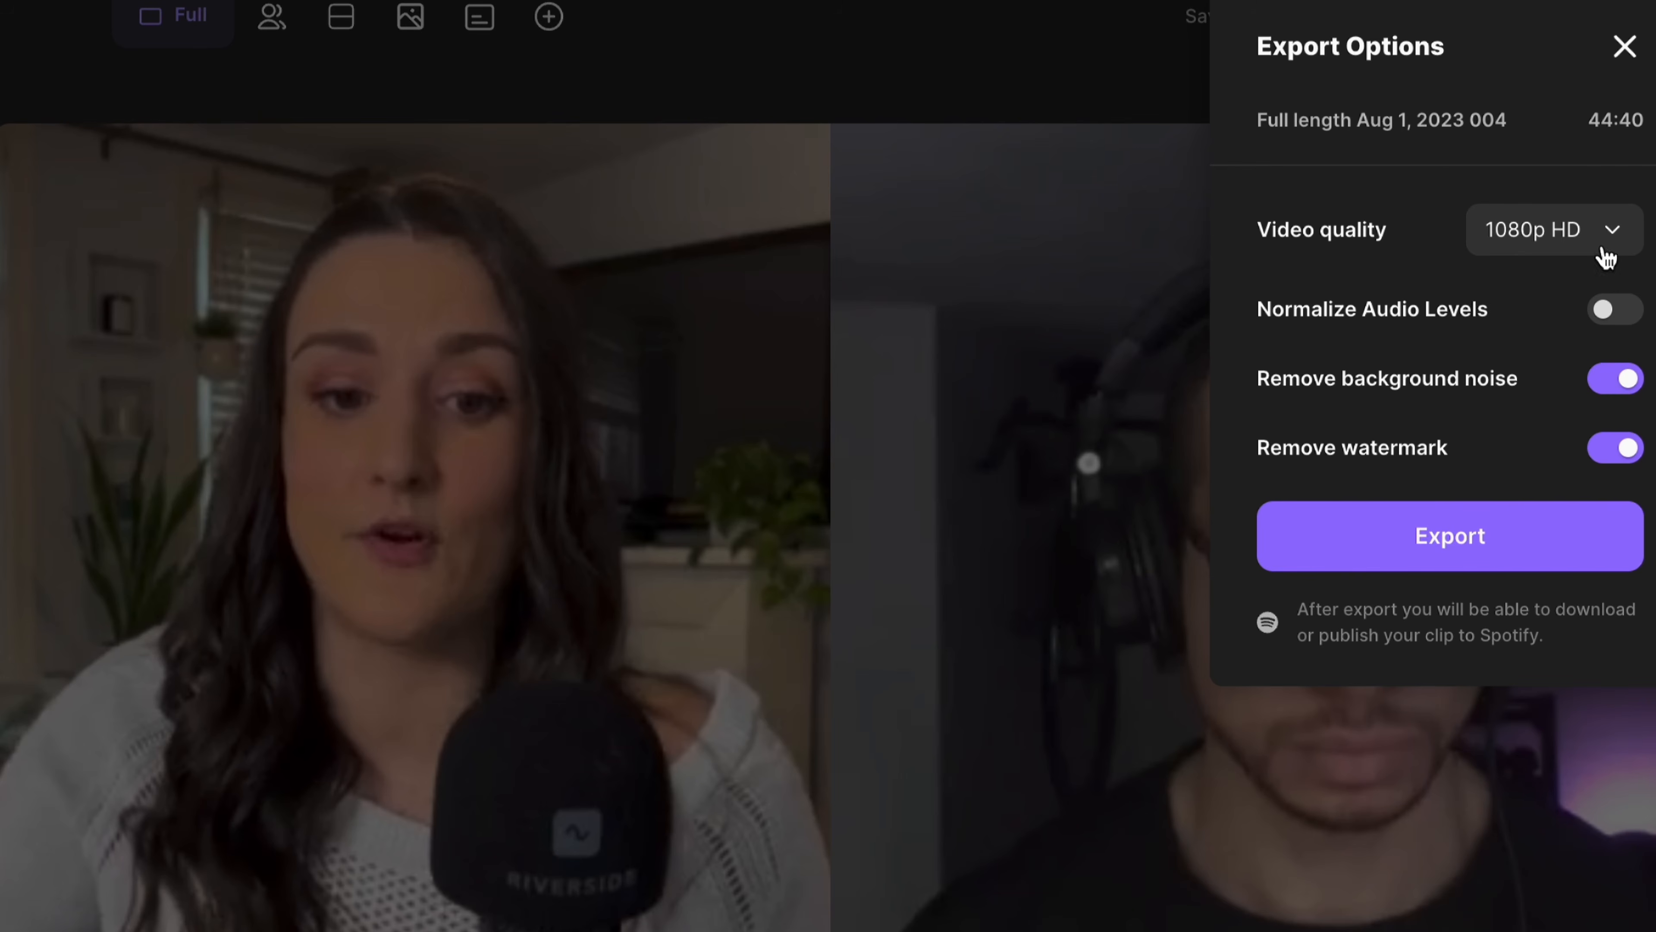
pyautogui.click(1608, 229)
pyautogui.click(1610, 453)
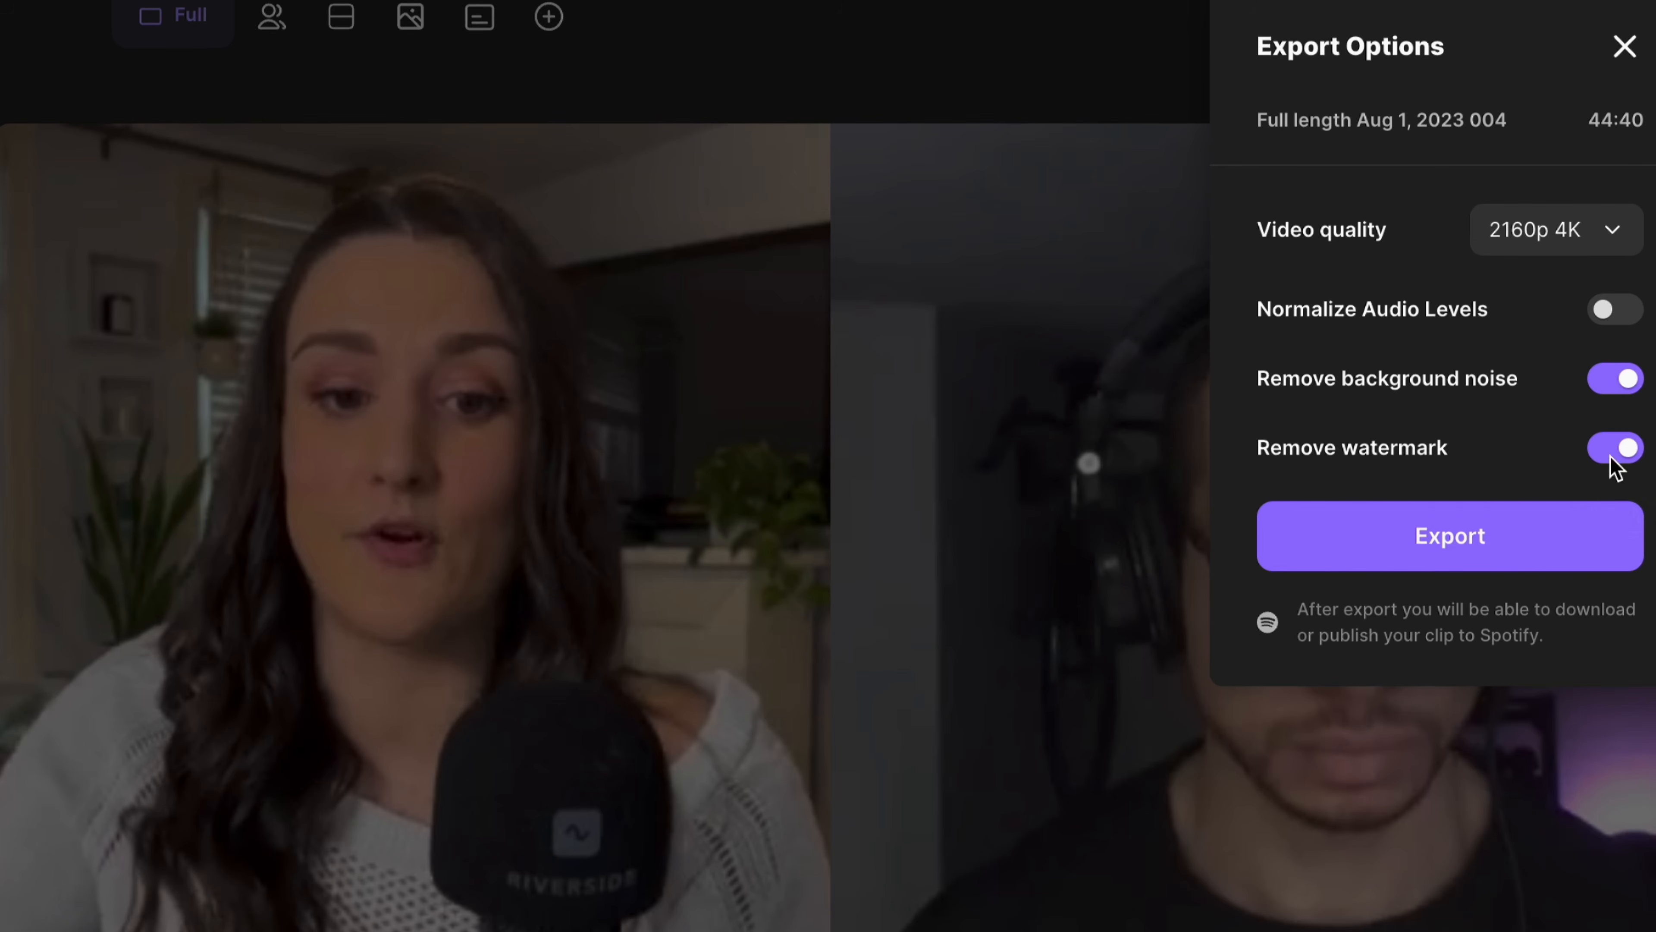